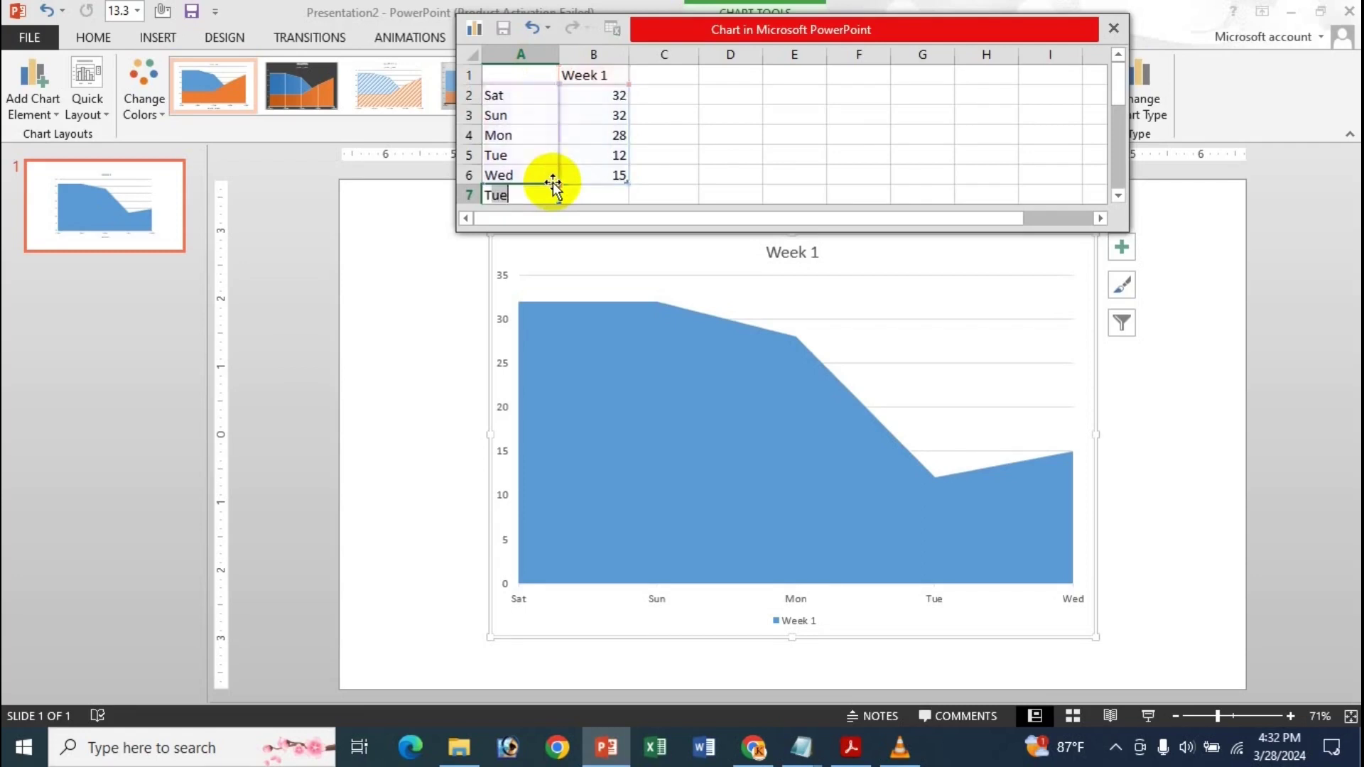
Add Thu and Fri as category labels below Wed in the chart's data sheet, dismissing any formula reference alerts.
key(Return)
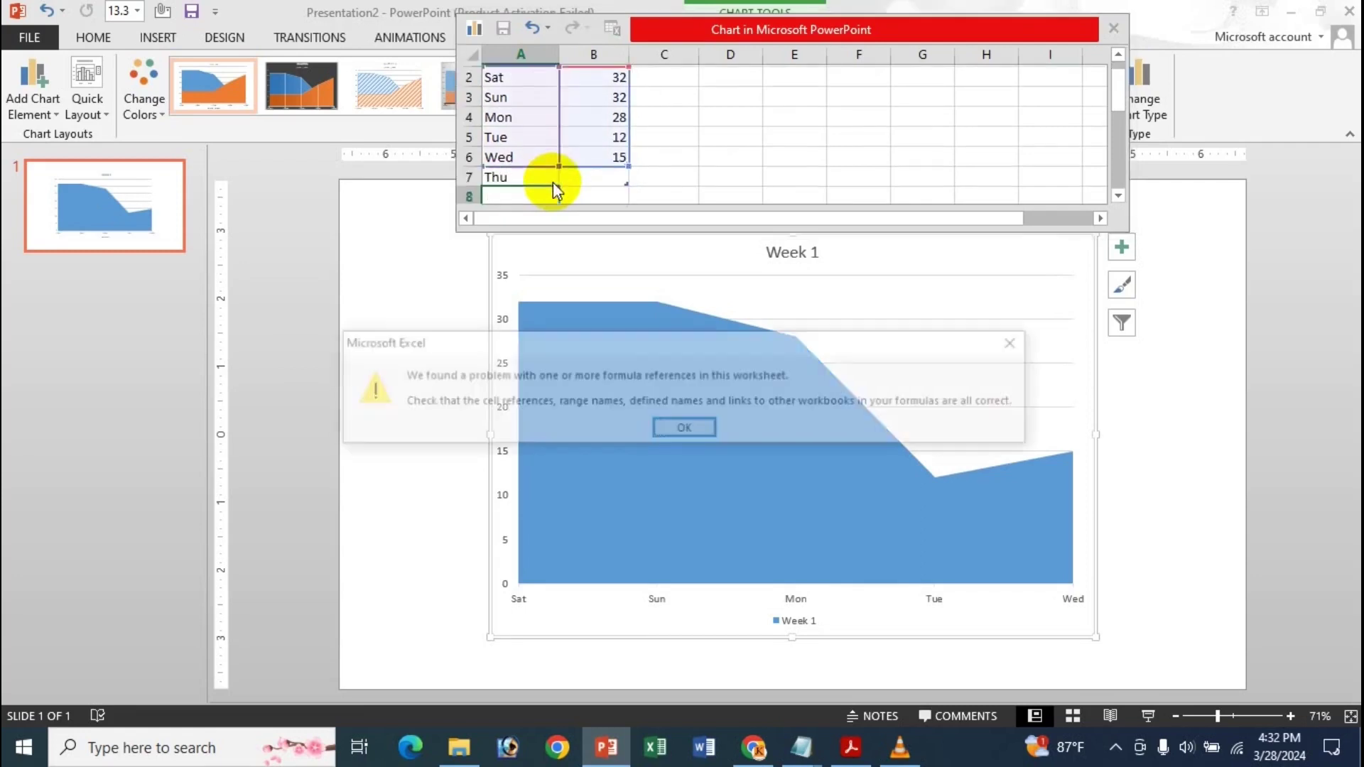
key(Return)
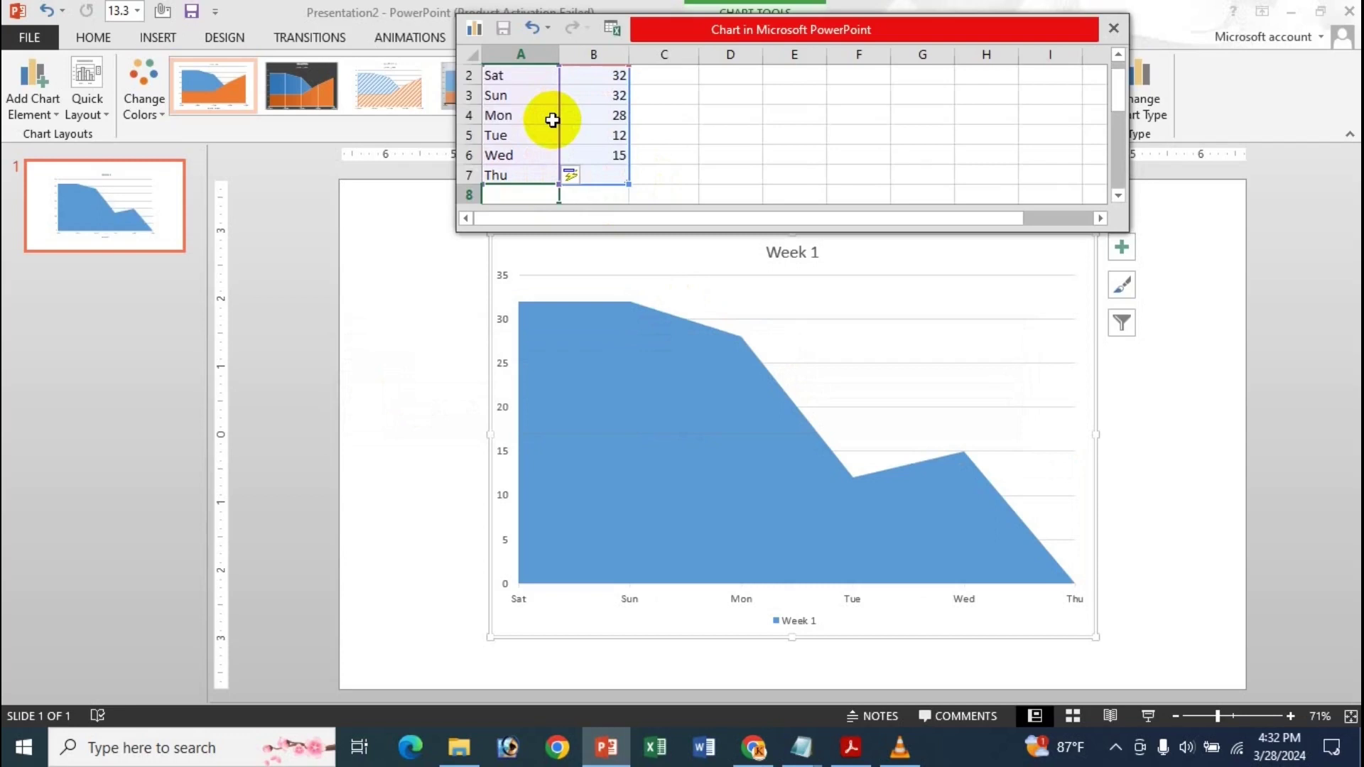
text(Fri)
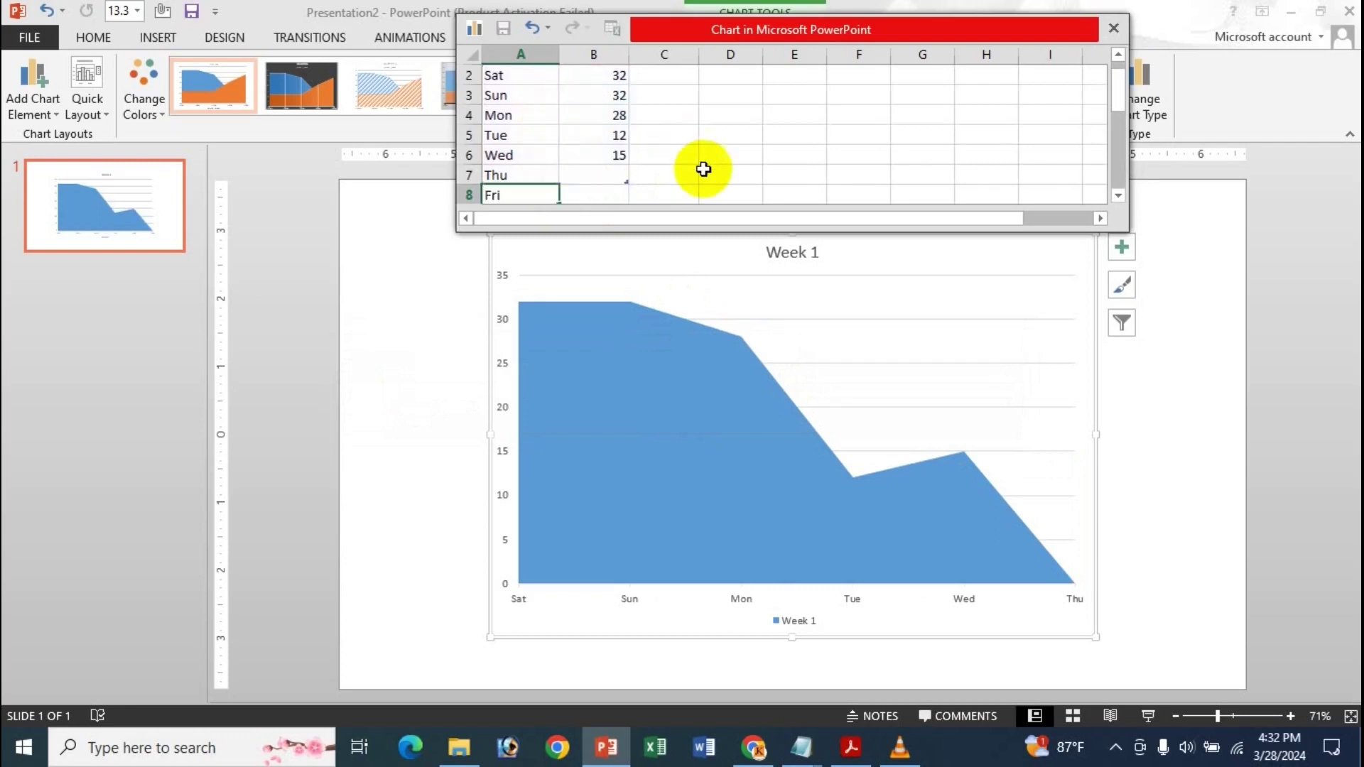
click(703, 172)
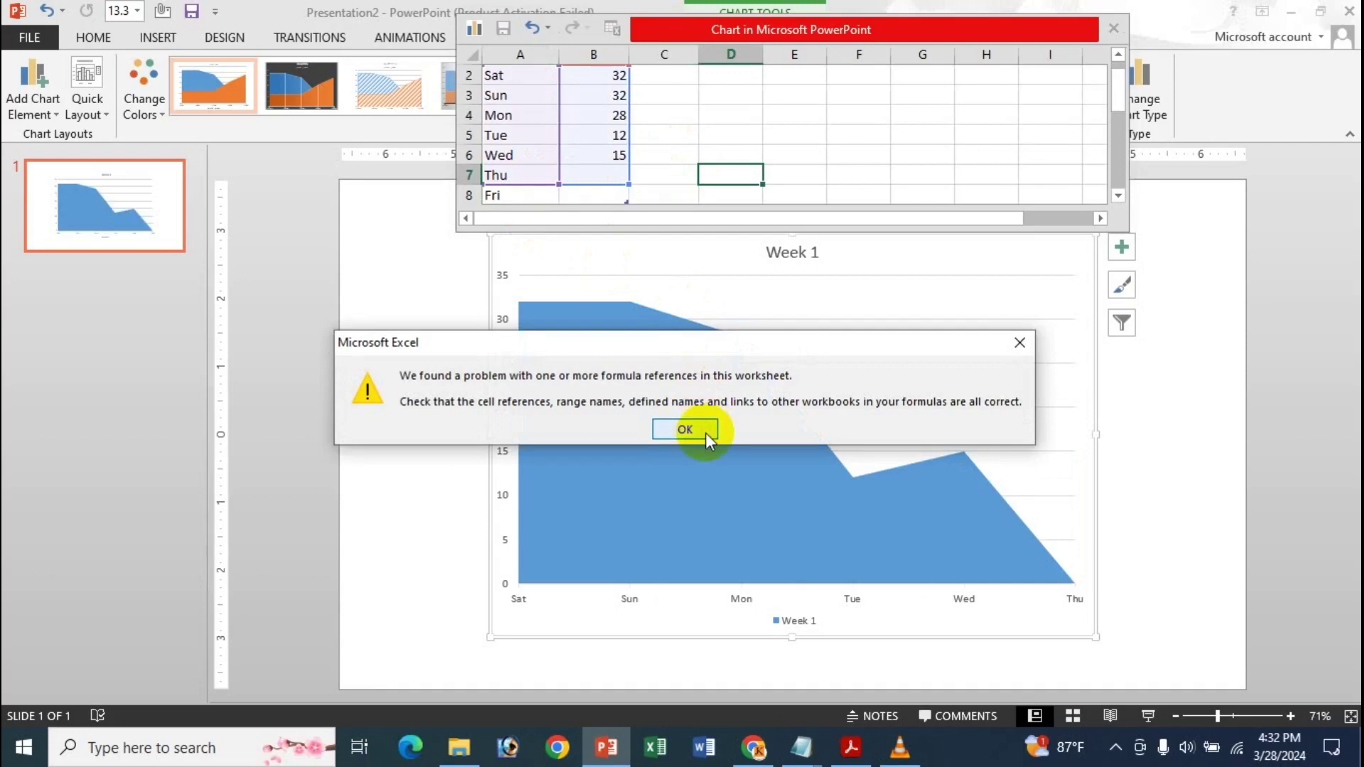
click(684, 430)
scroll(660, 167, up, 1)
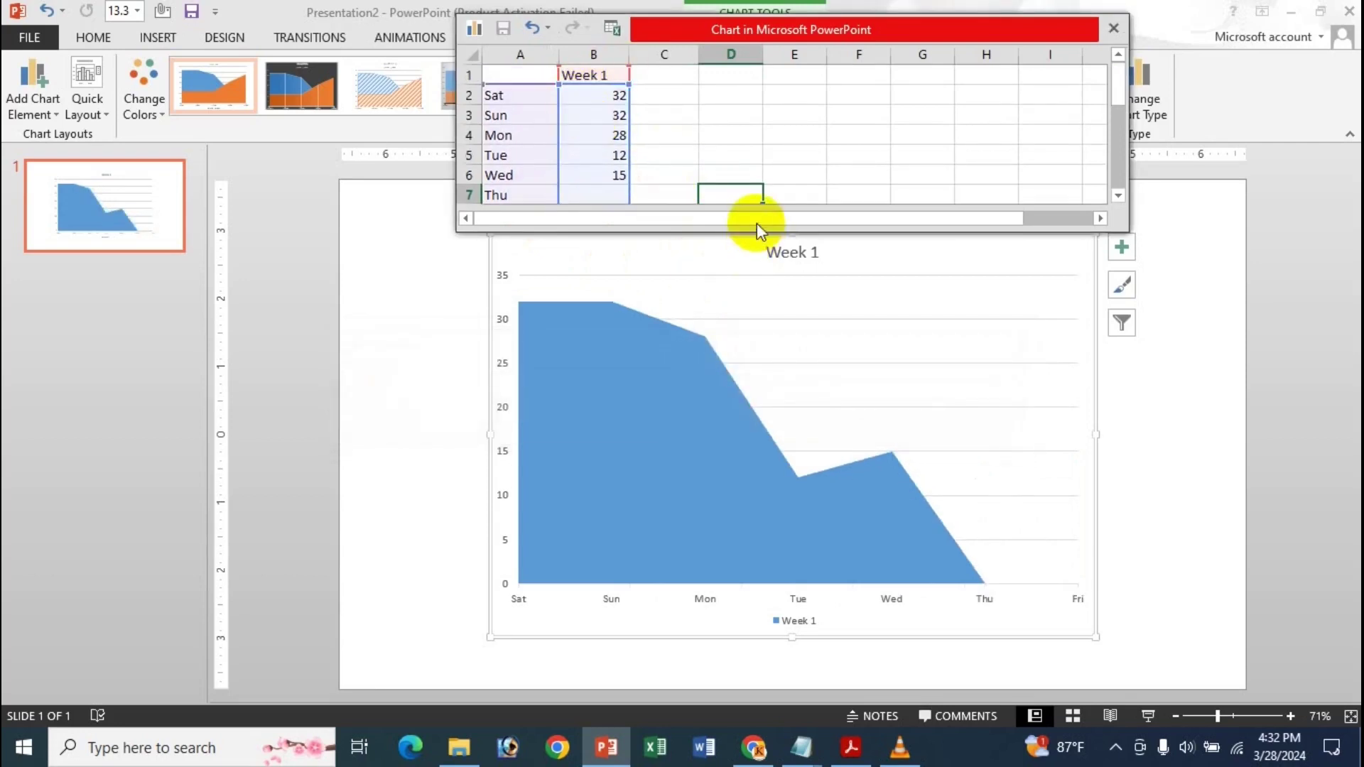
Enlarge the chart's data sheet to fit all seven days and set the Week 1 values to Sat 2000, Sun 2200 and Mon 2300.
drag(751, 233, 752, 281)
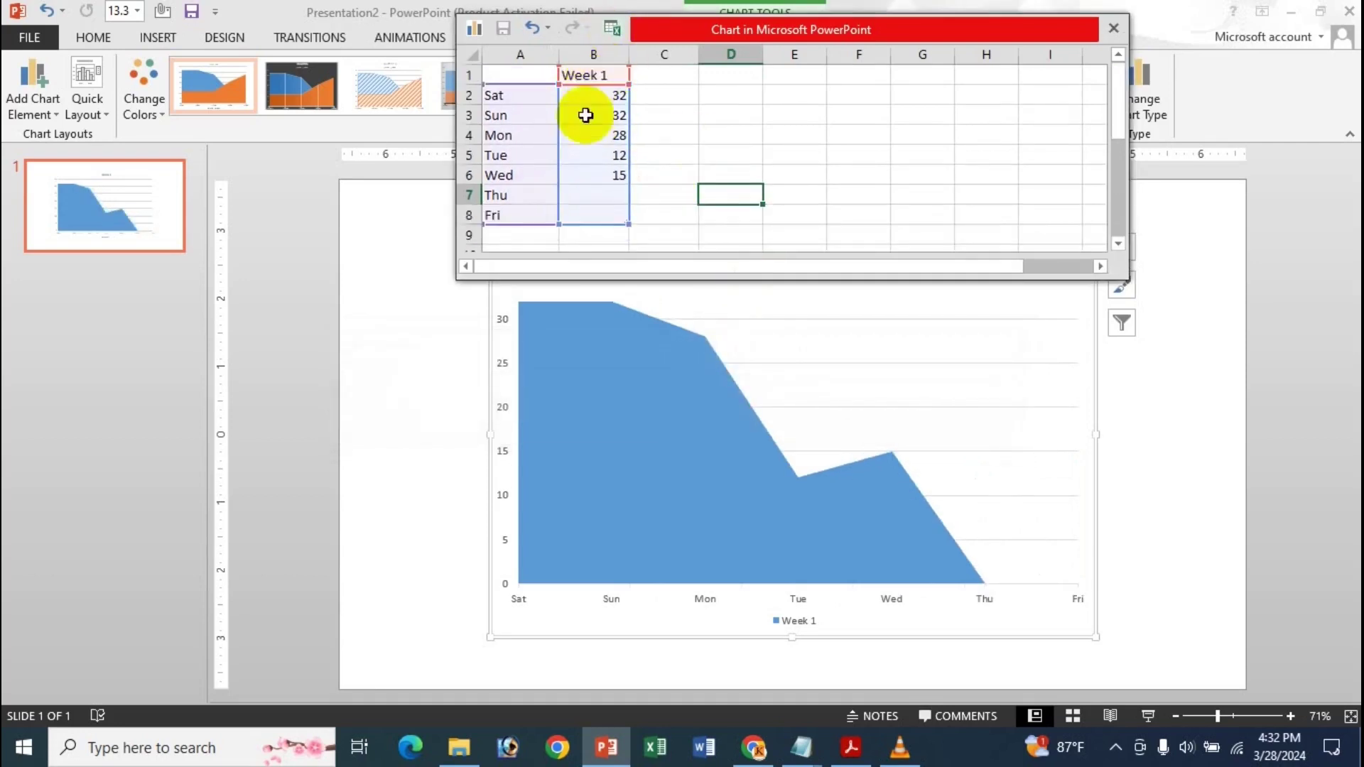
click(614, 97)
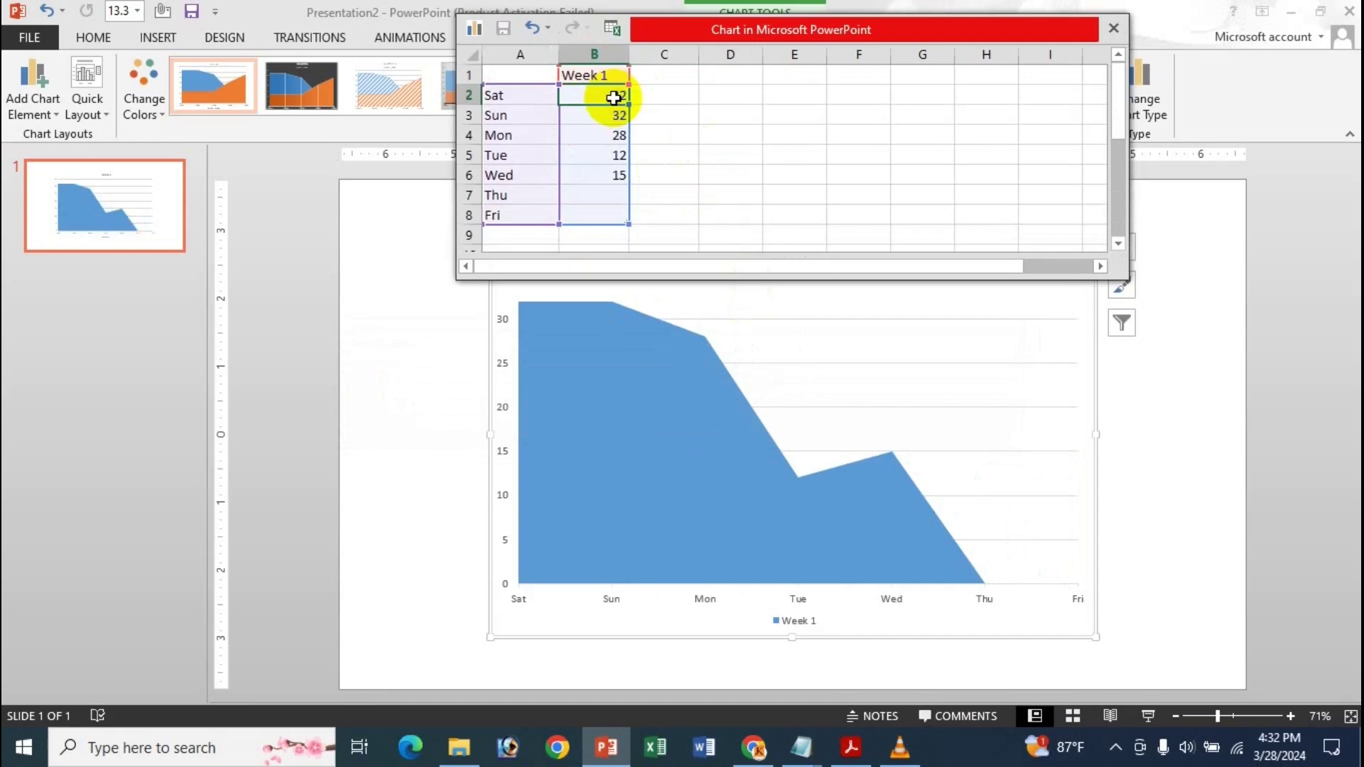
text(200)
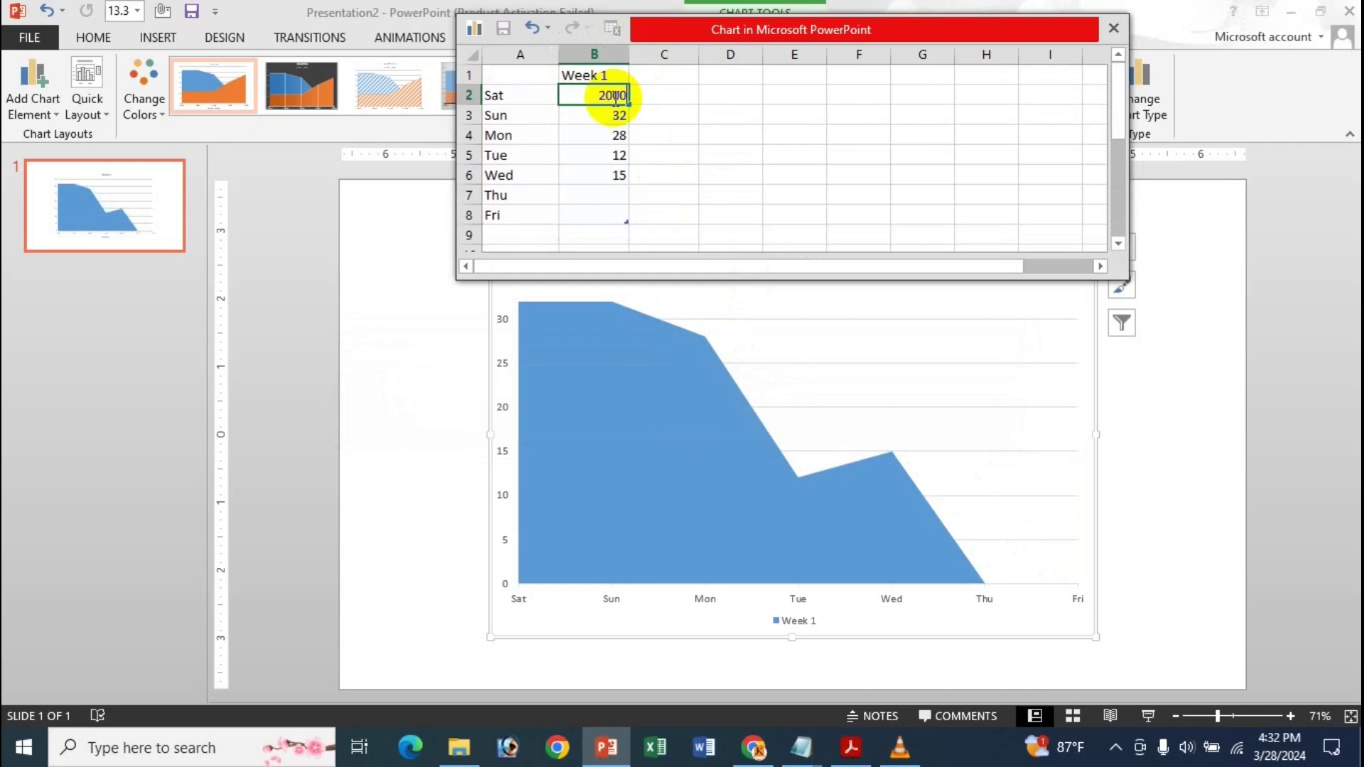
text(0)
key(Return)
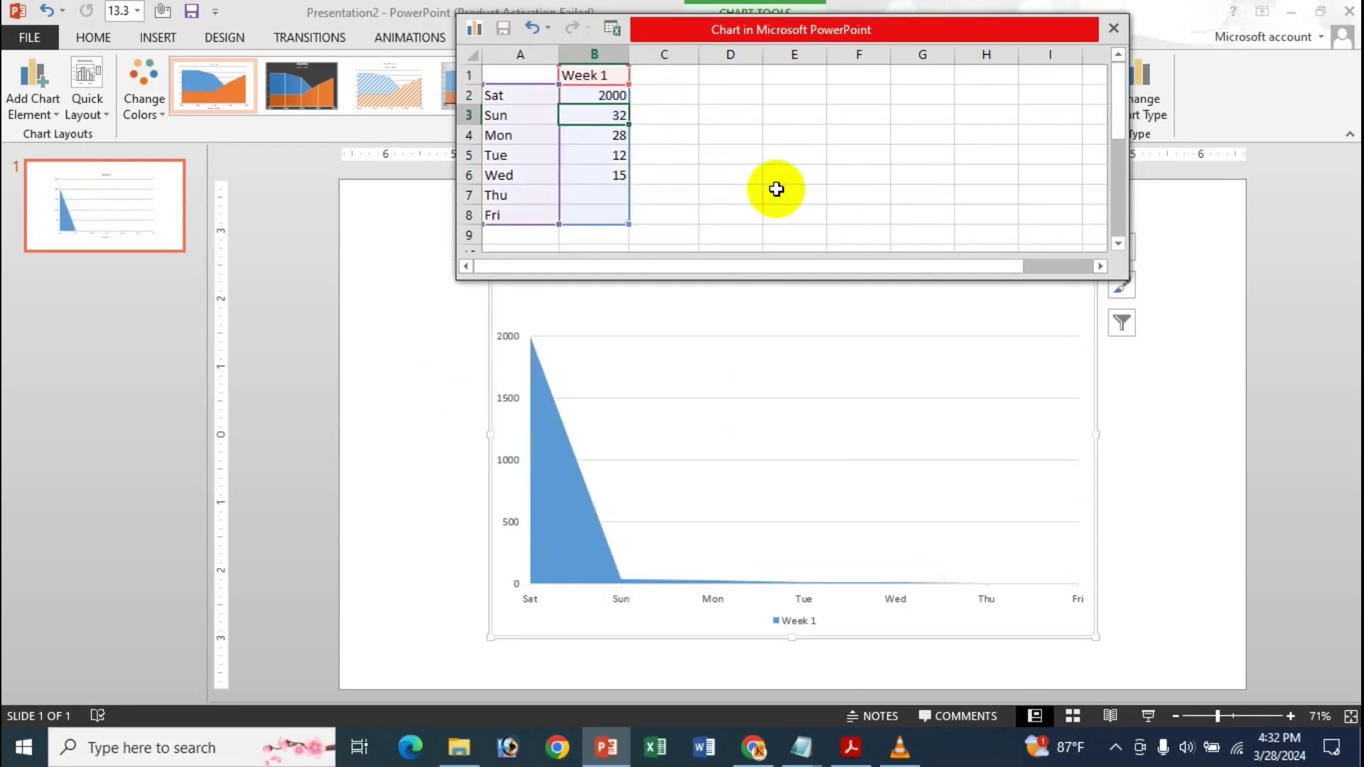
text(2200)
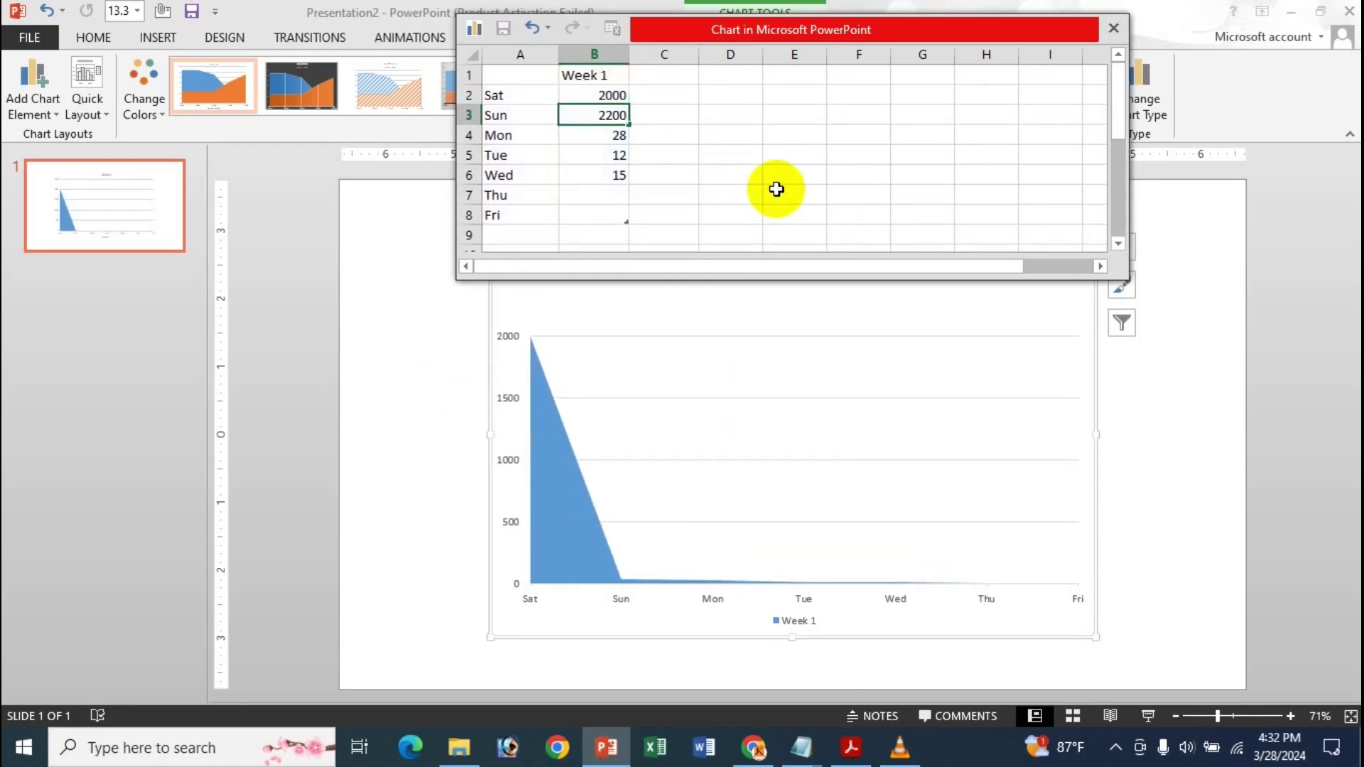
key(Return)
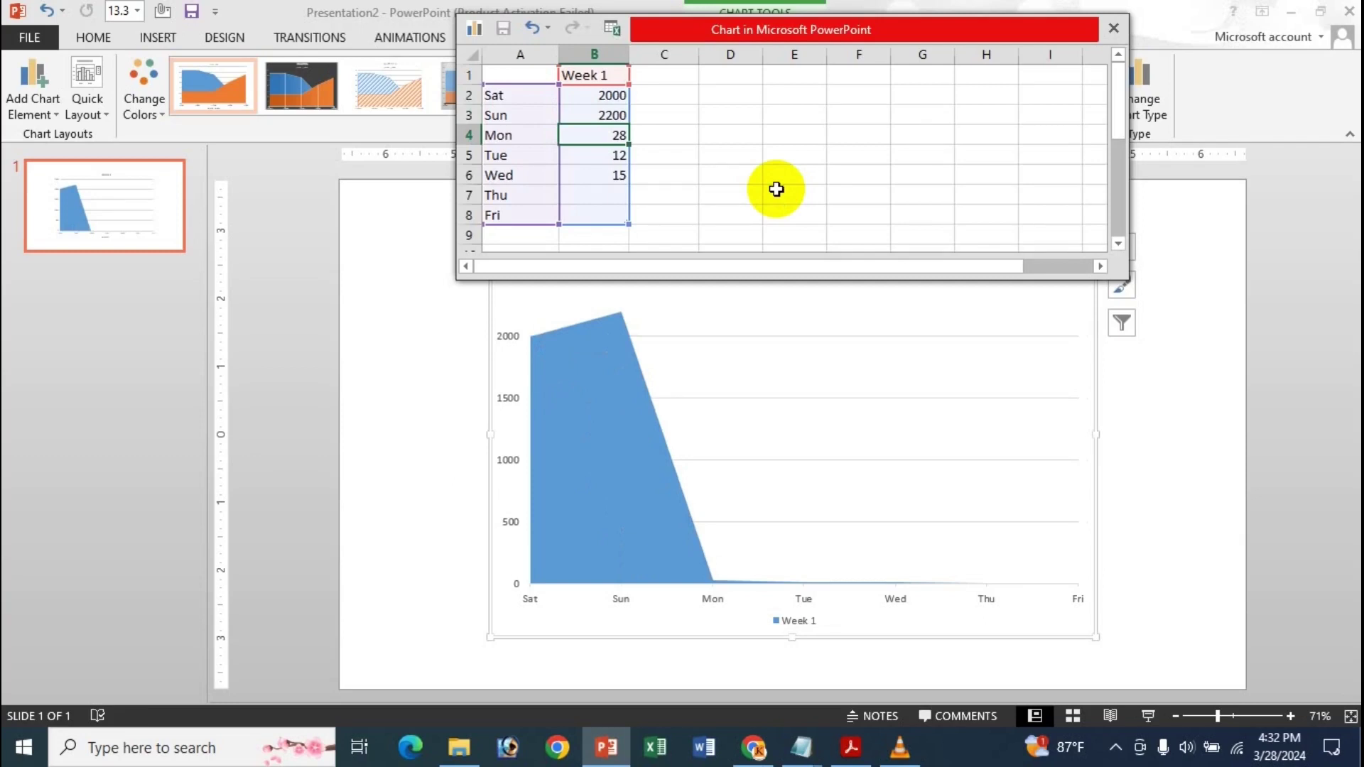
text(2300)
key(Return)
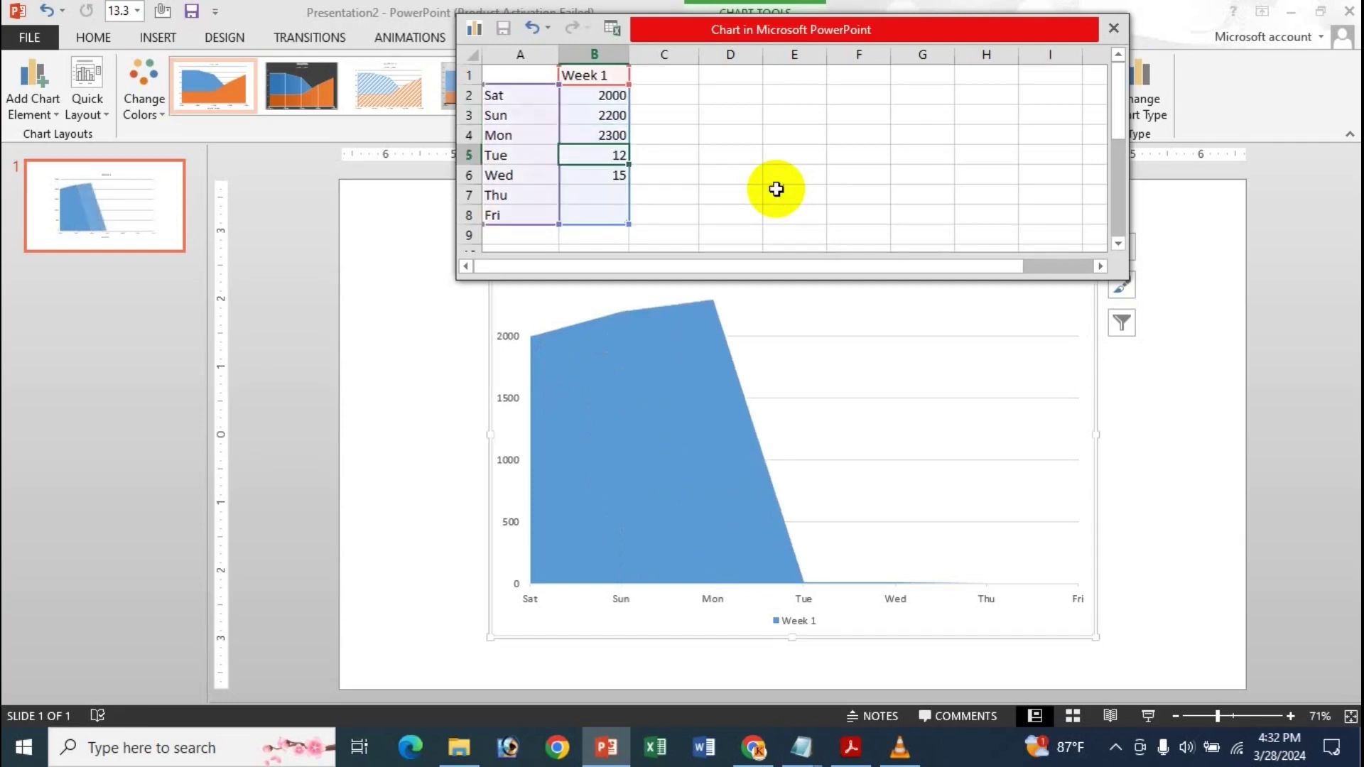
Set the Week 1 values to 1900 for Tue and 1800 for Wed.
text(1900)
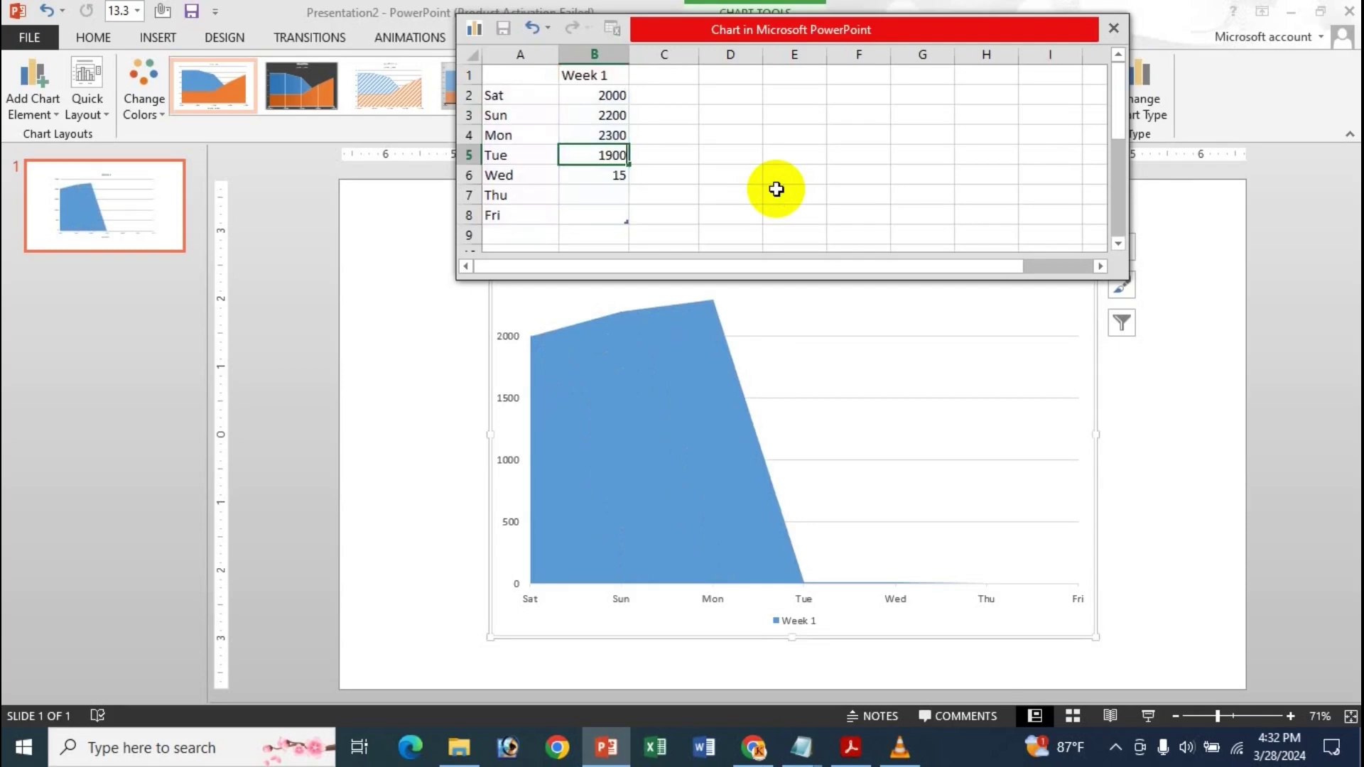
key(Return)
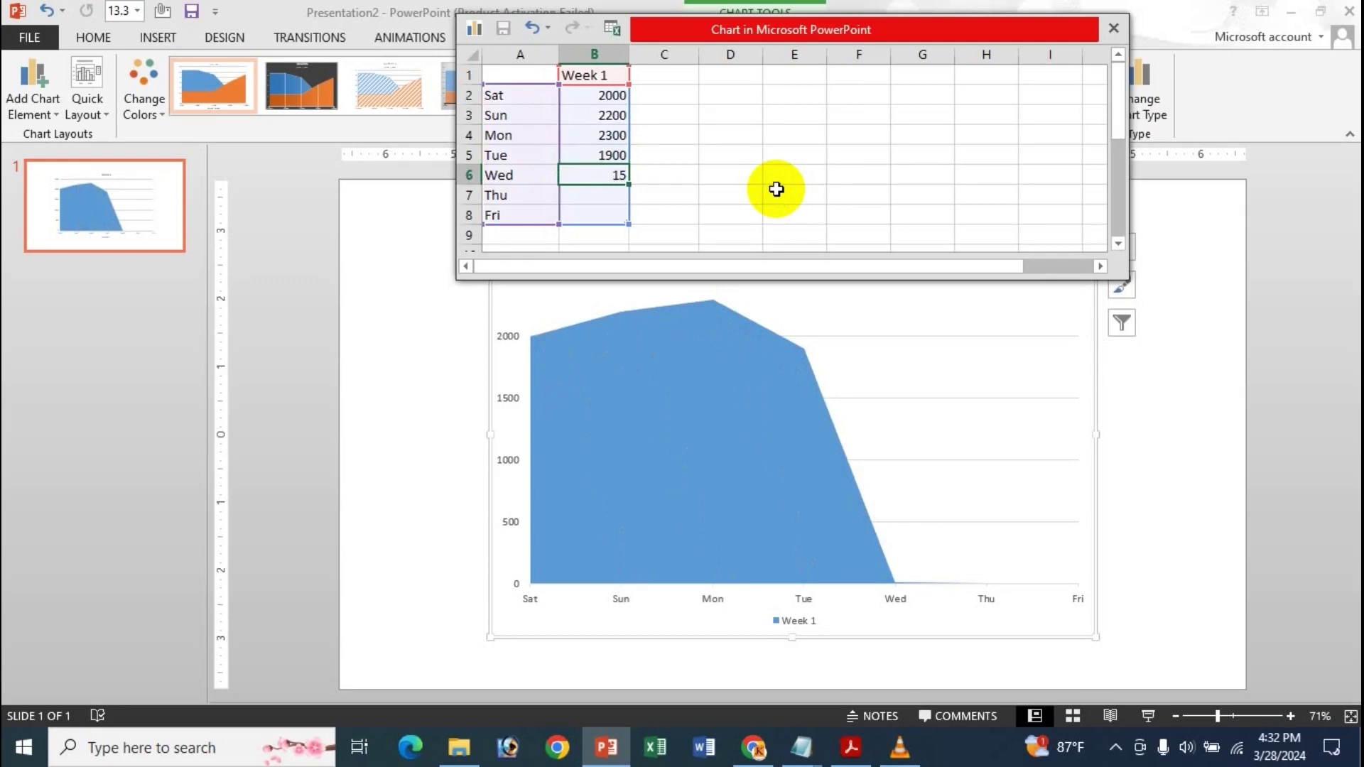
text(18)
key(BackSpace)
key(BackSpace)
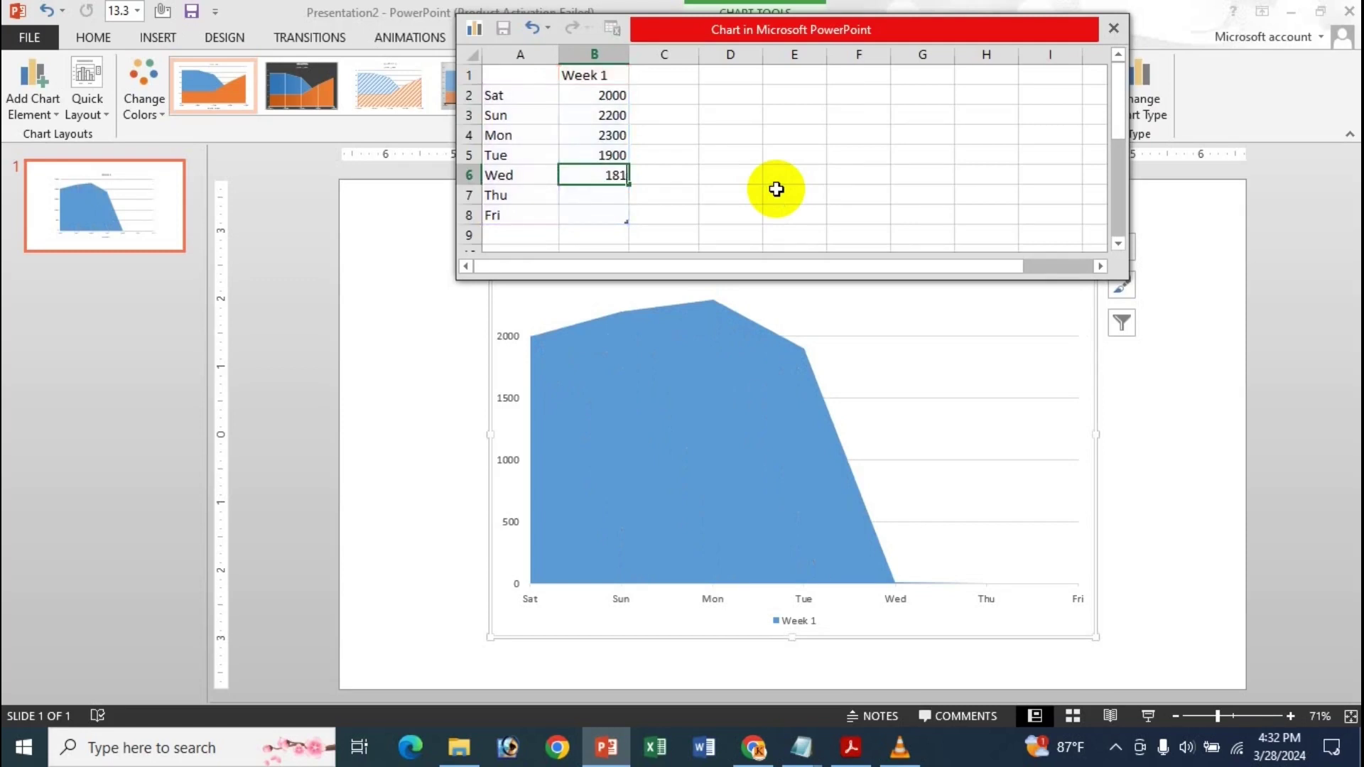
key(Return)
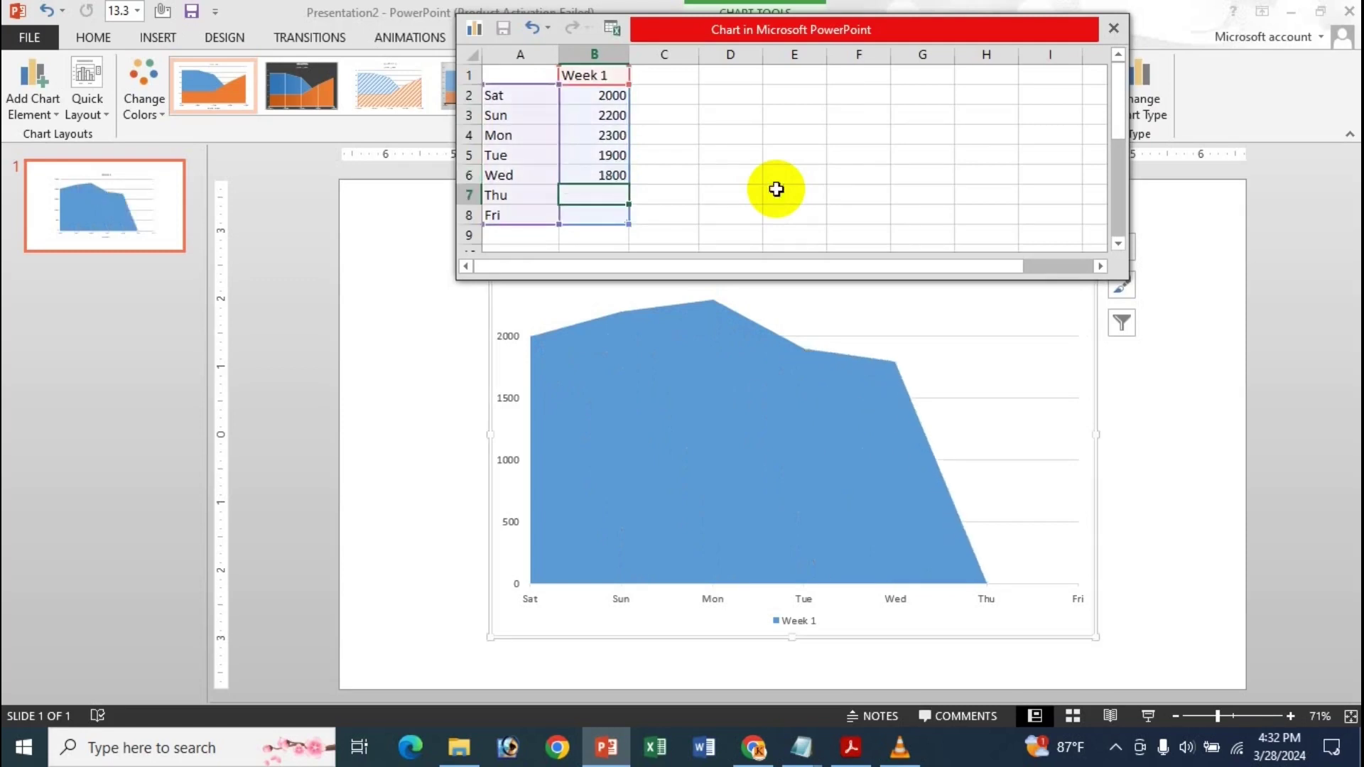
Enter 2400 for Thu and 2500 for Fri in the Week 1 series, and close the chart's data sheet.
text(2400)
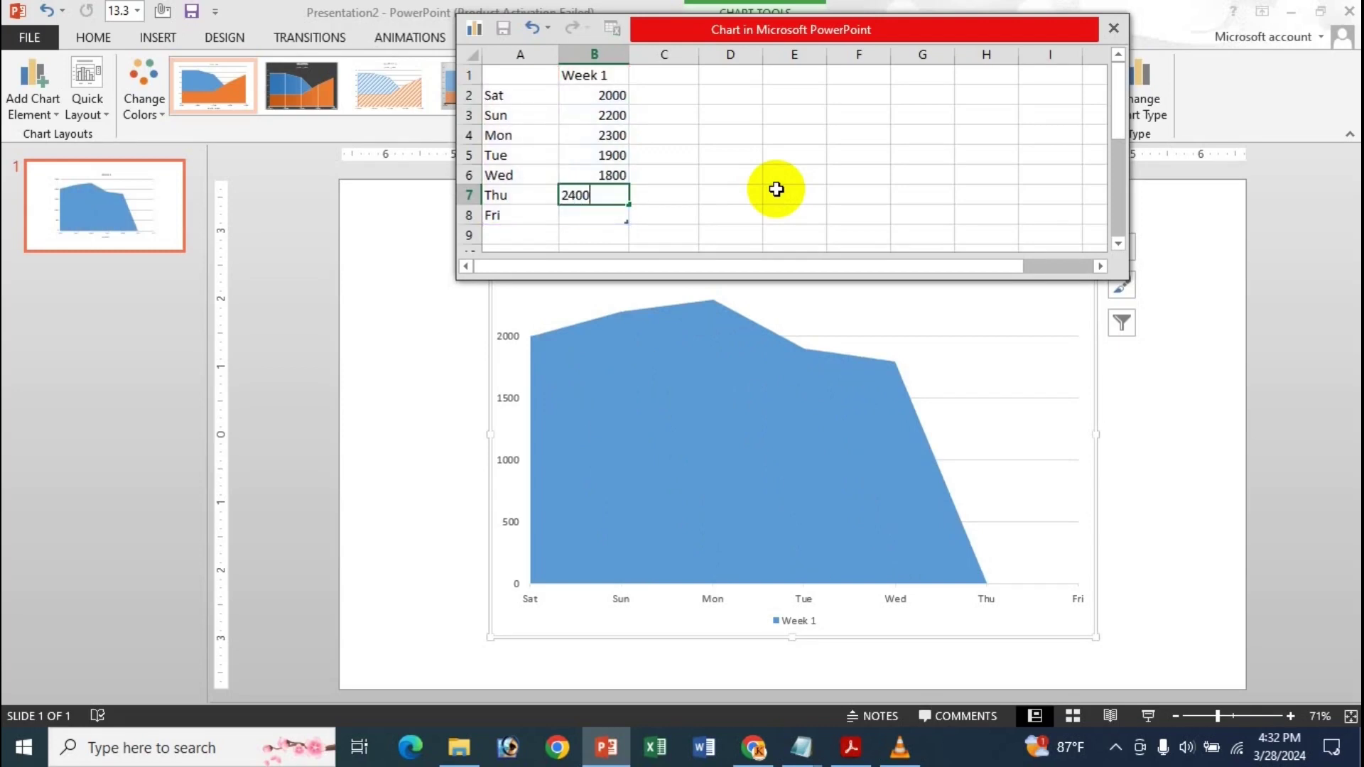
key(Return)
text(25)
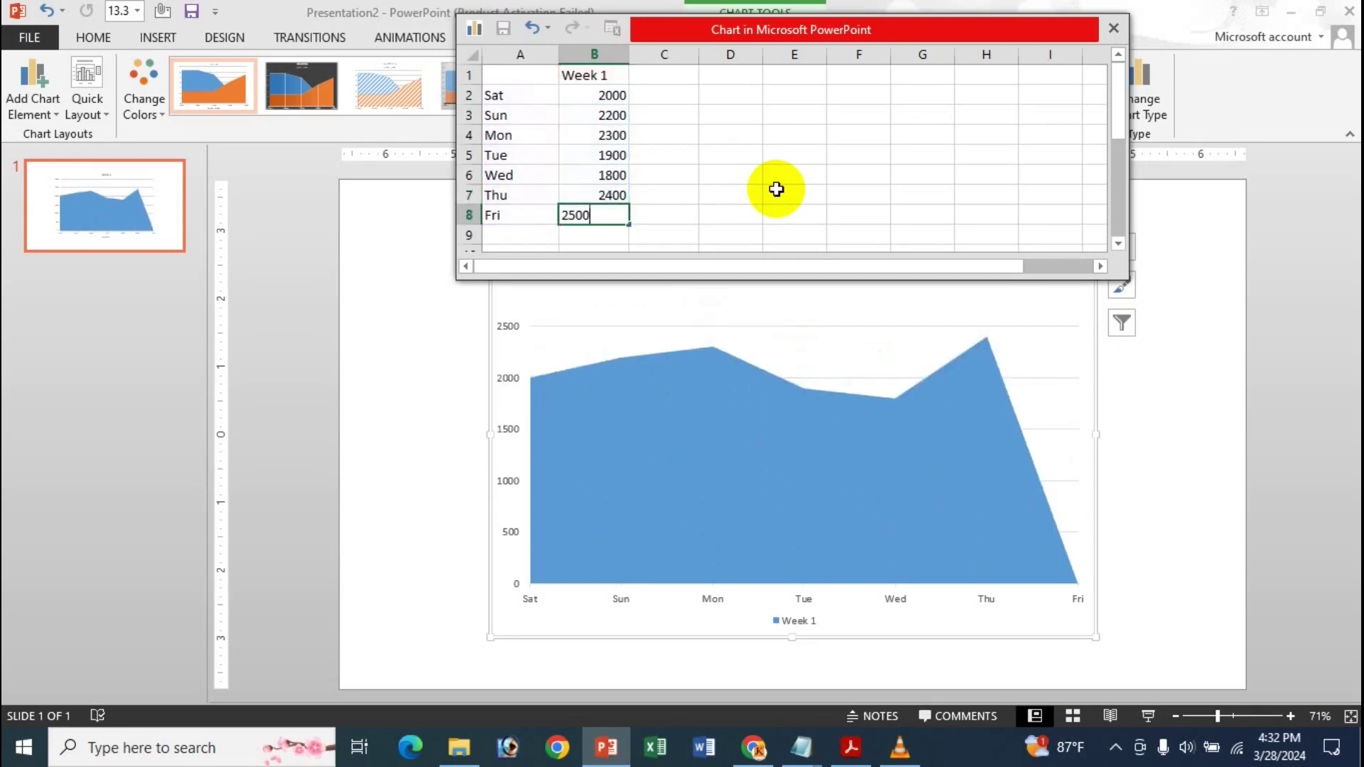
text(00)
click(776, 189)
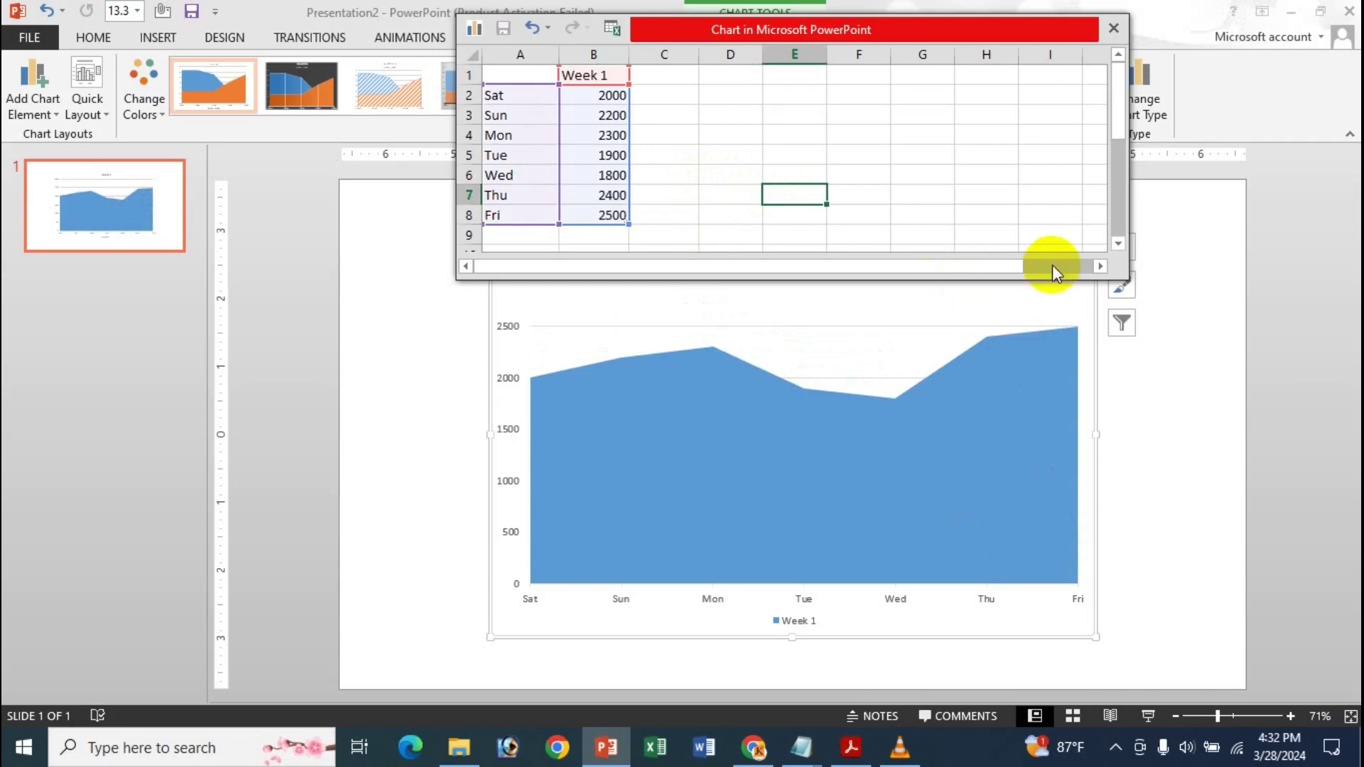
click(1110, 29)
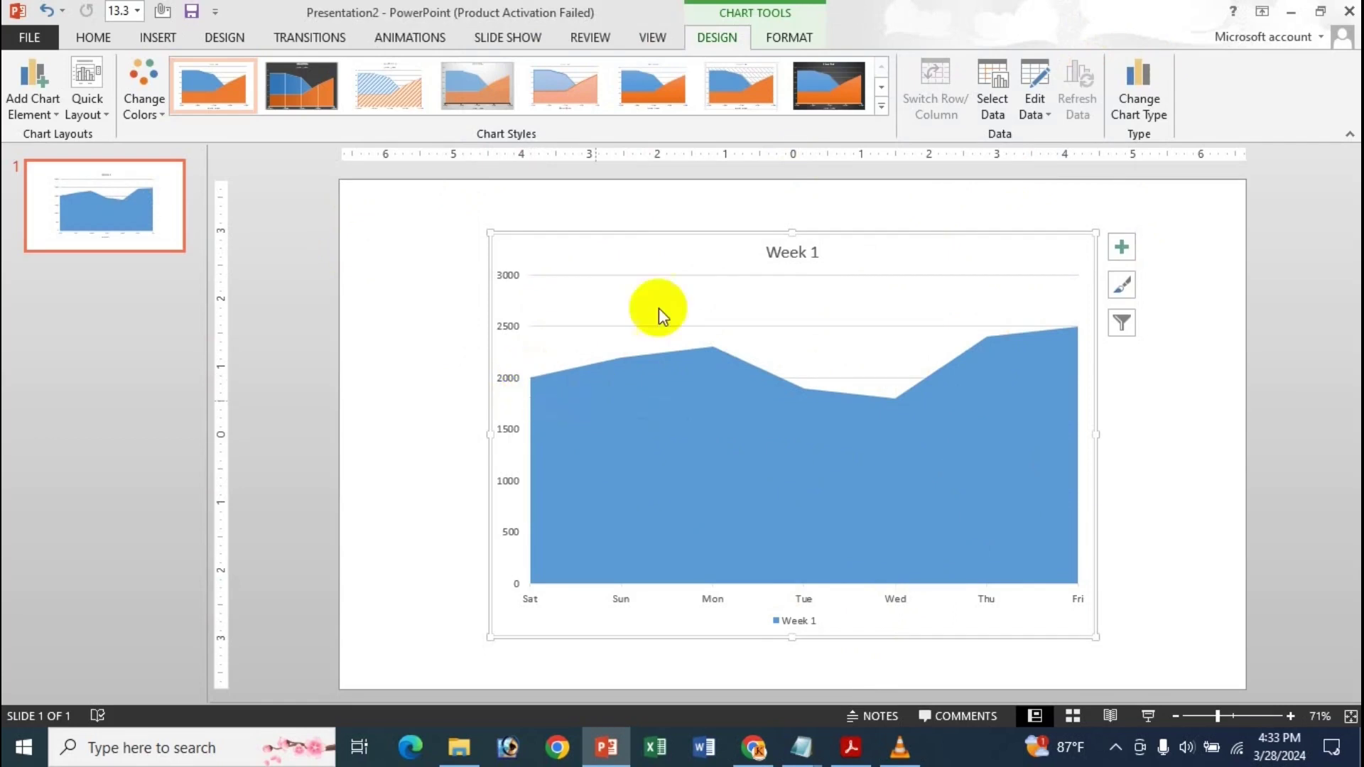
Select the Week 1 area series and view the list of available chart elements.
click(896, 424)
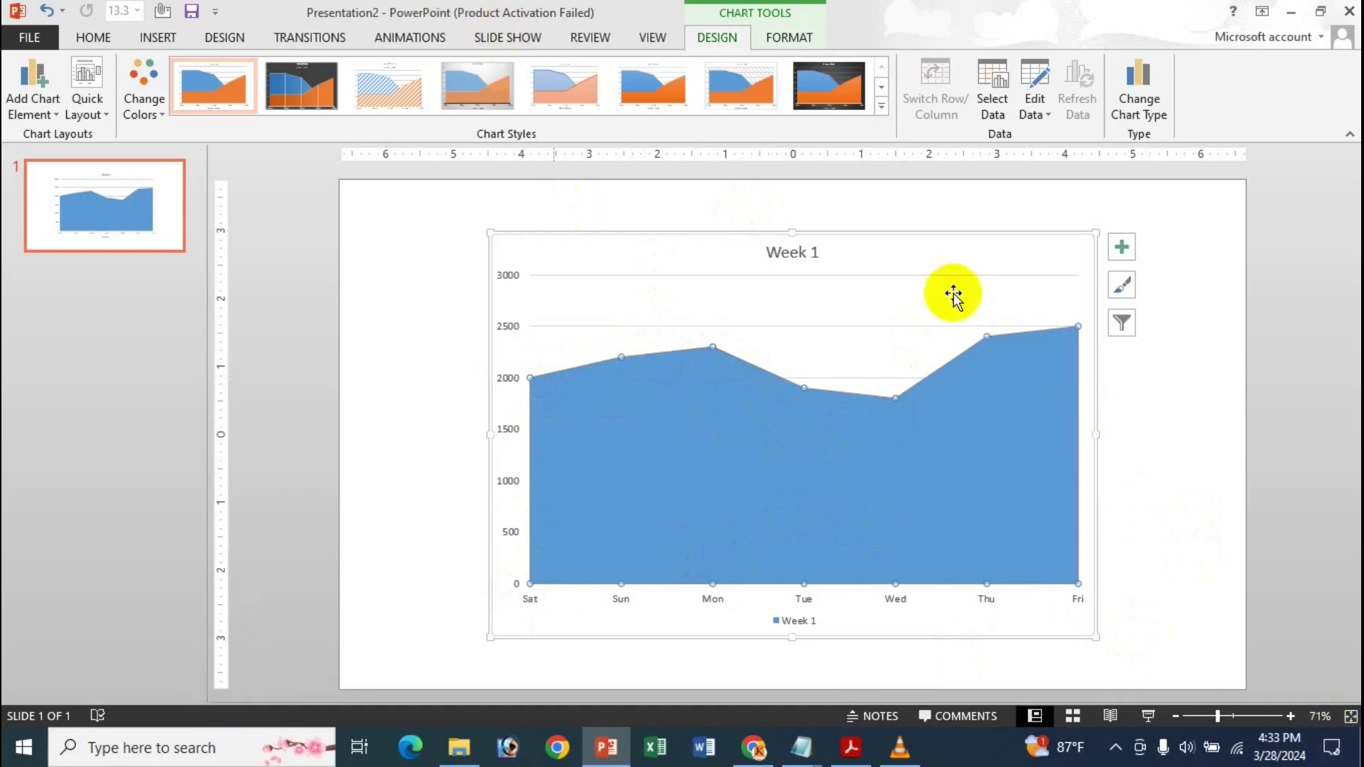
click(597, 407)
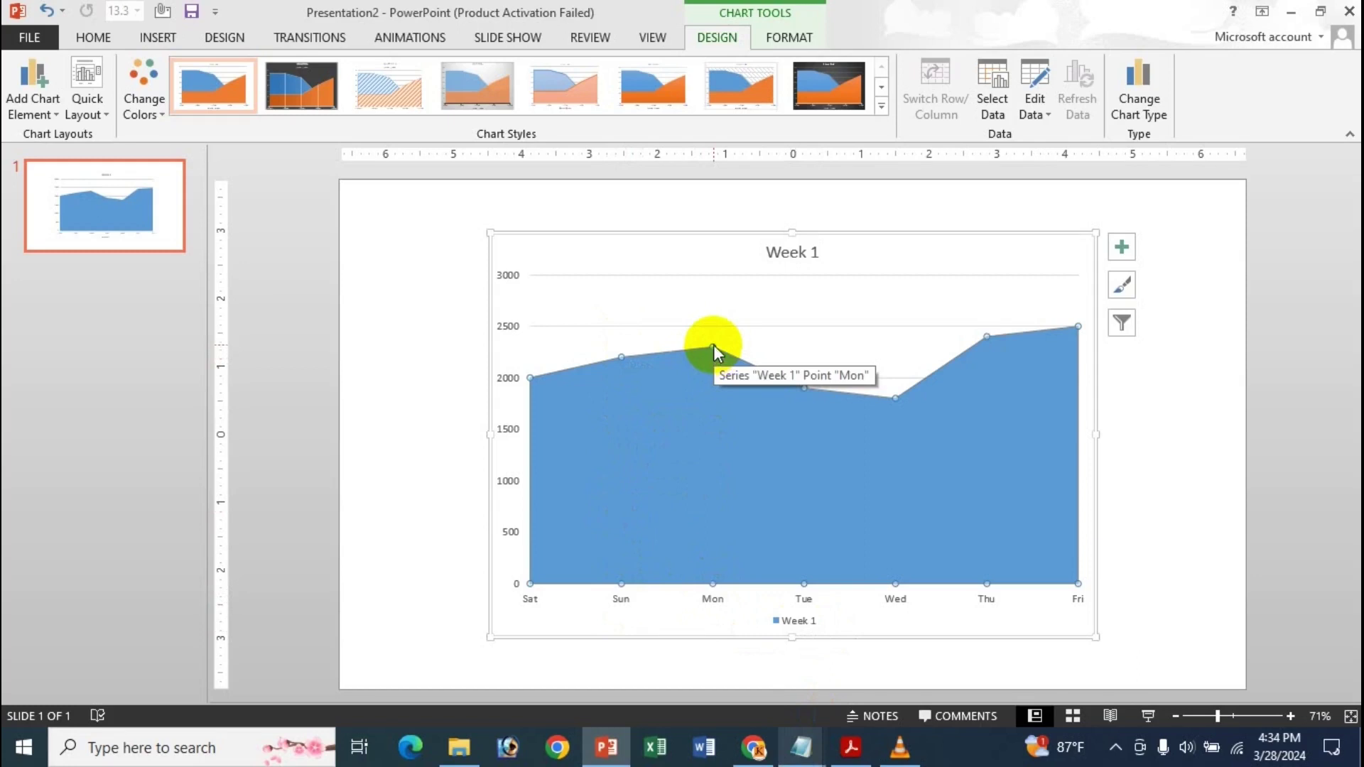
click(1116, 250)
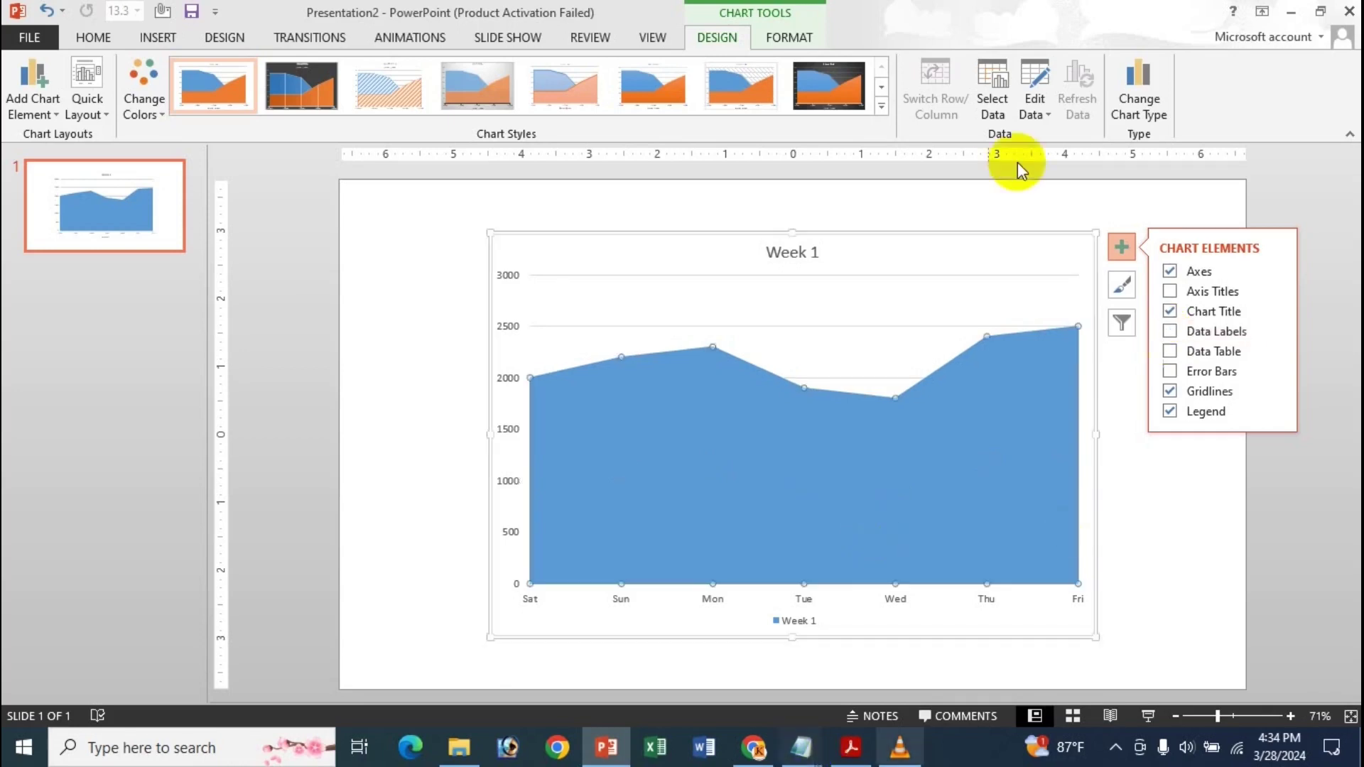
click(1121, 247)
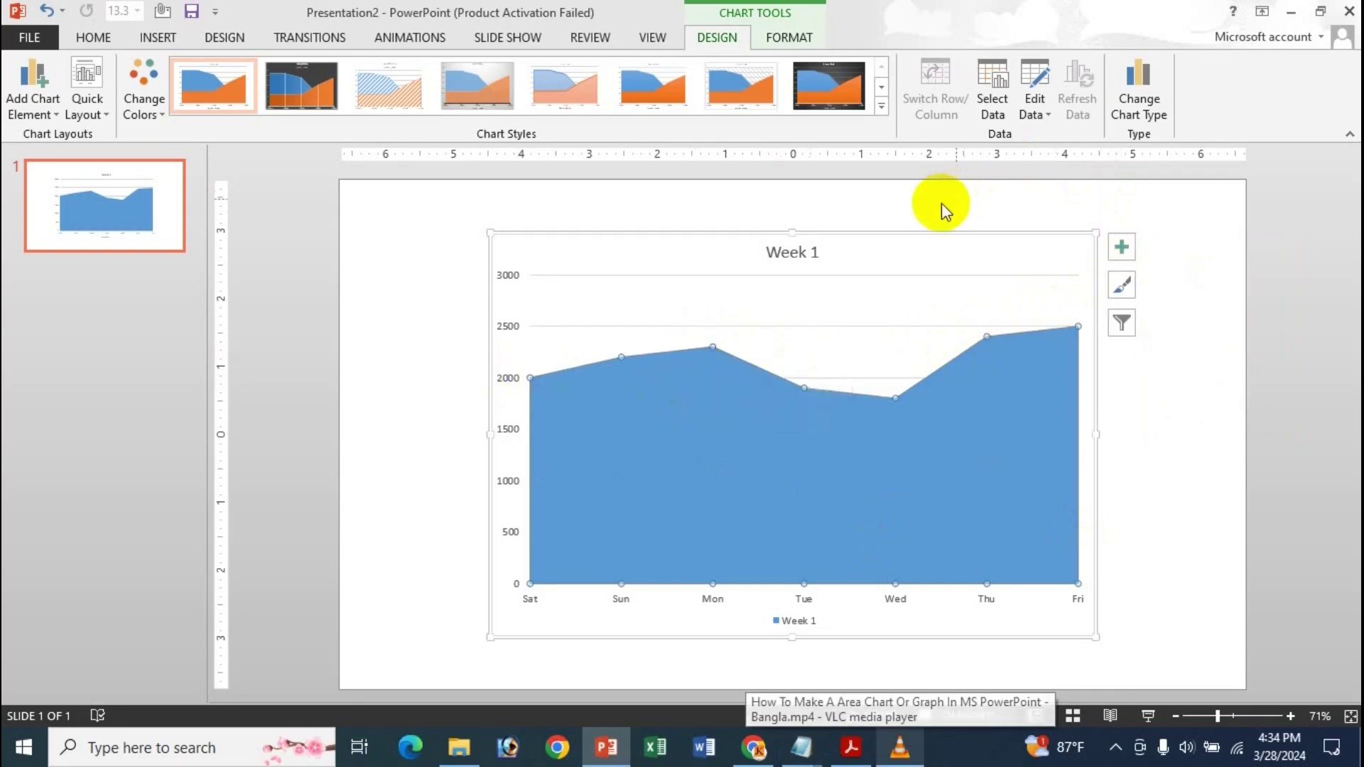
View the axes choices among the chart elements and open More Options to look at the axis formatting settings, closing them again.
click(1120, 254)
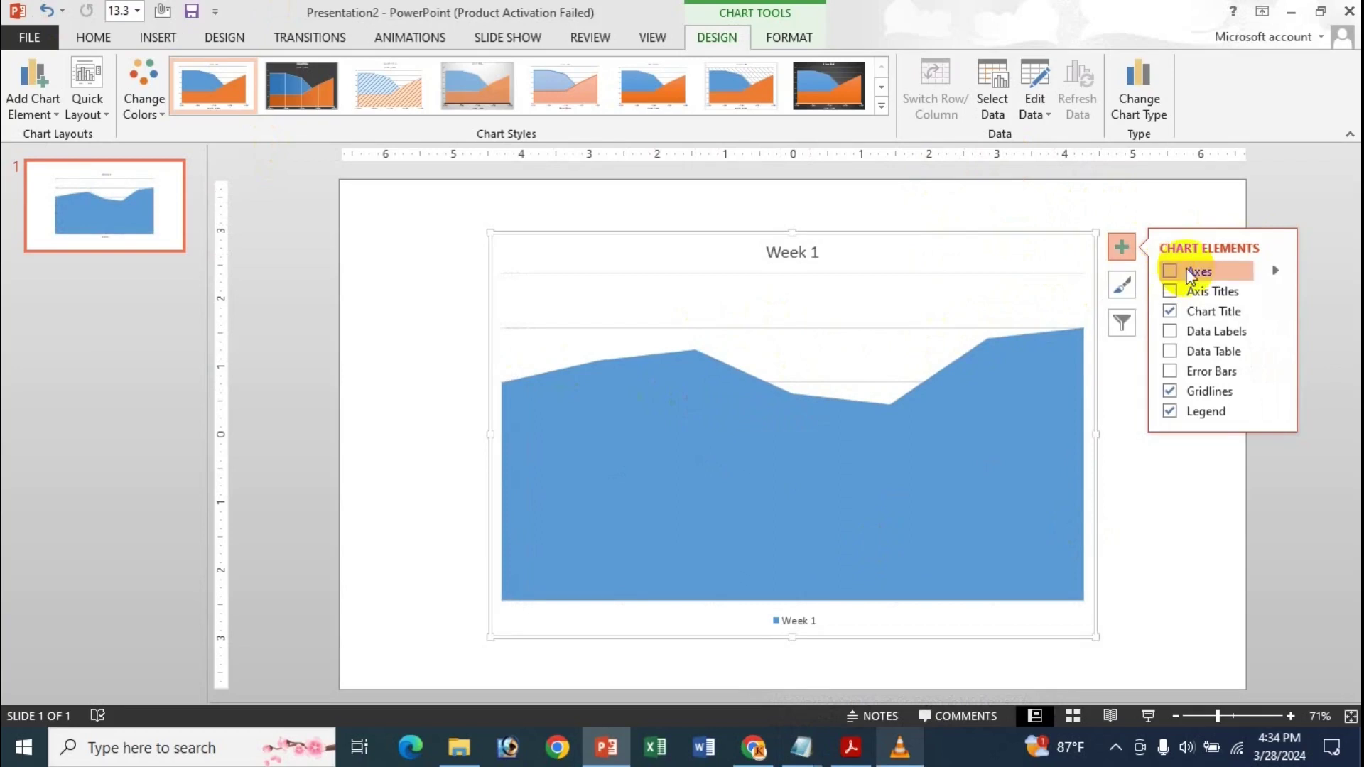
click(1272, 273)
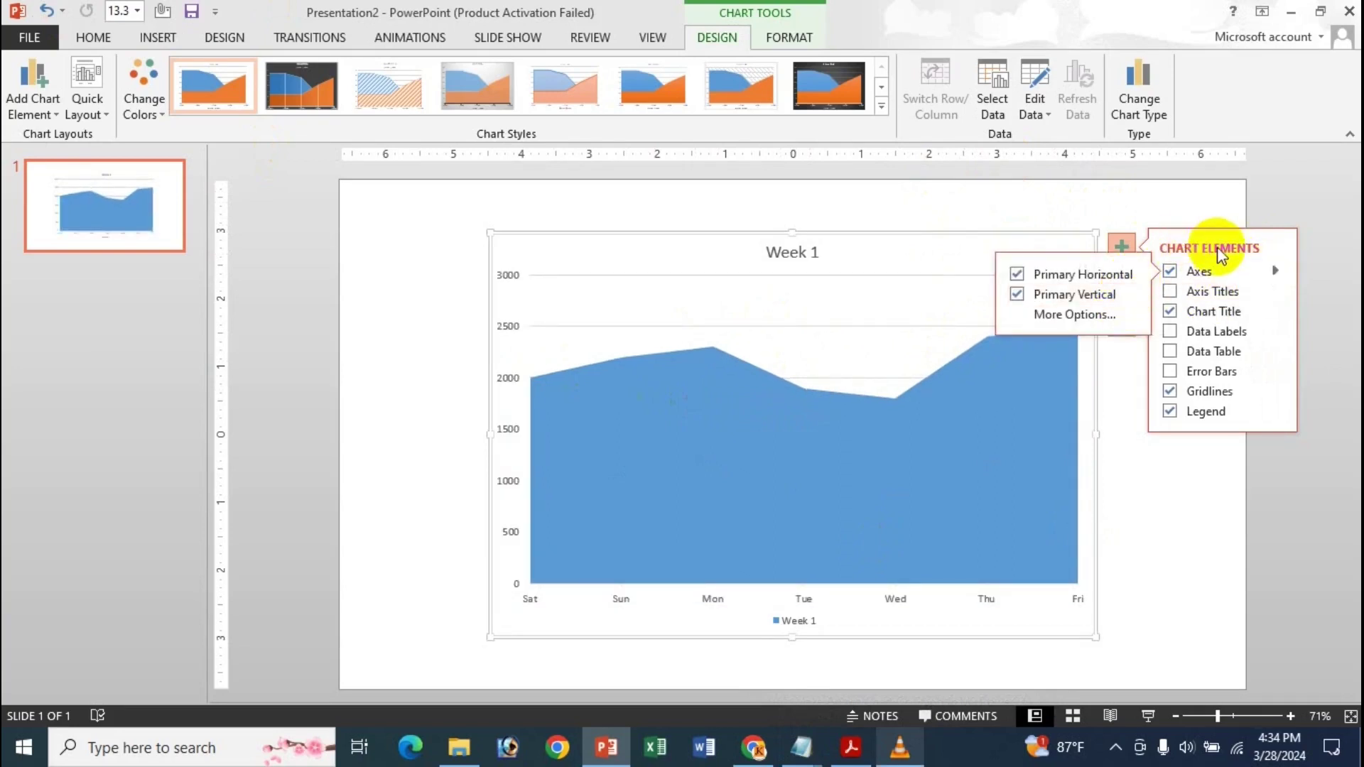
click(1086, 313)
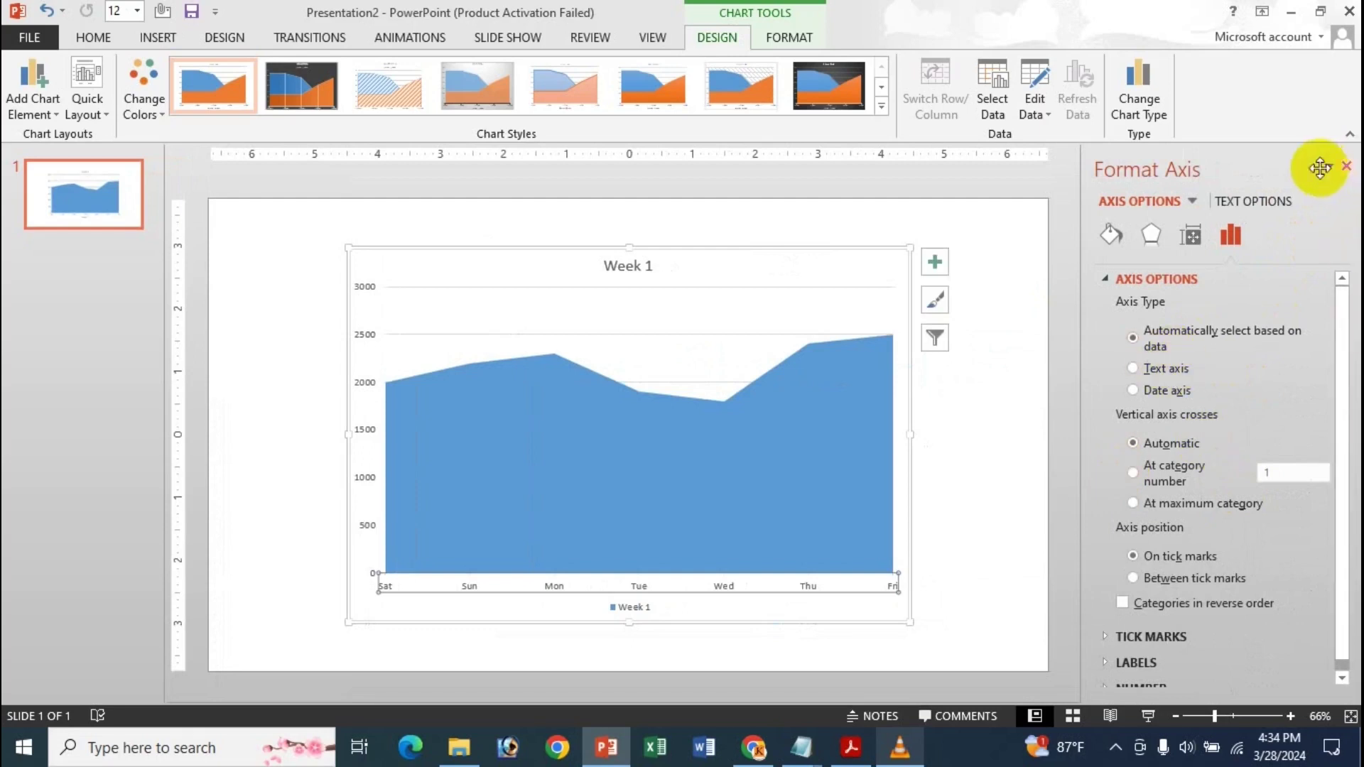
click(1344, 168)
Use Add Chart Element to show More Axis Options for the horizontal axis, and close the formatting settings.
click(33, 91)
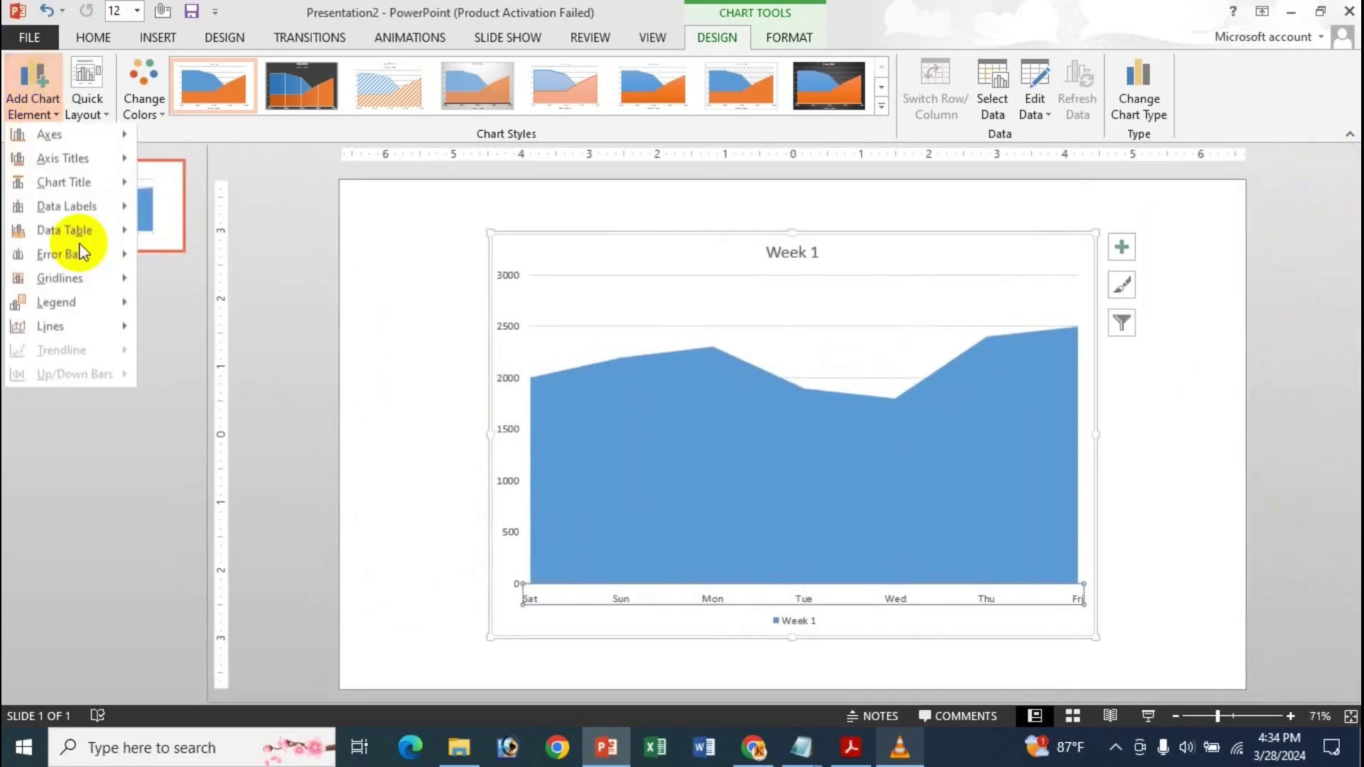
mouse_move(86, 130)
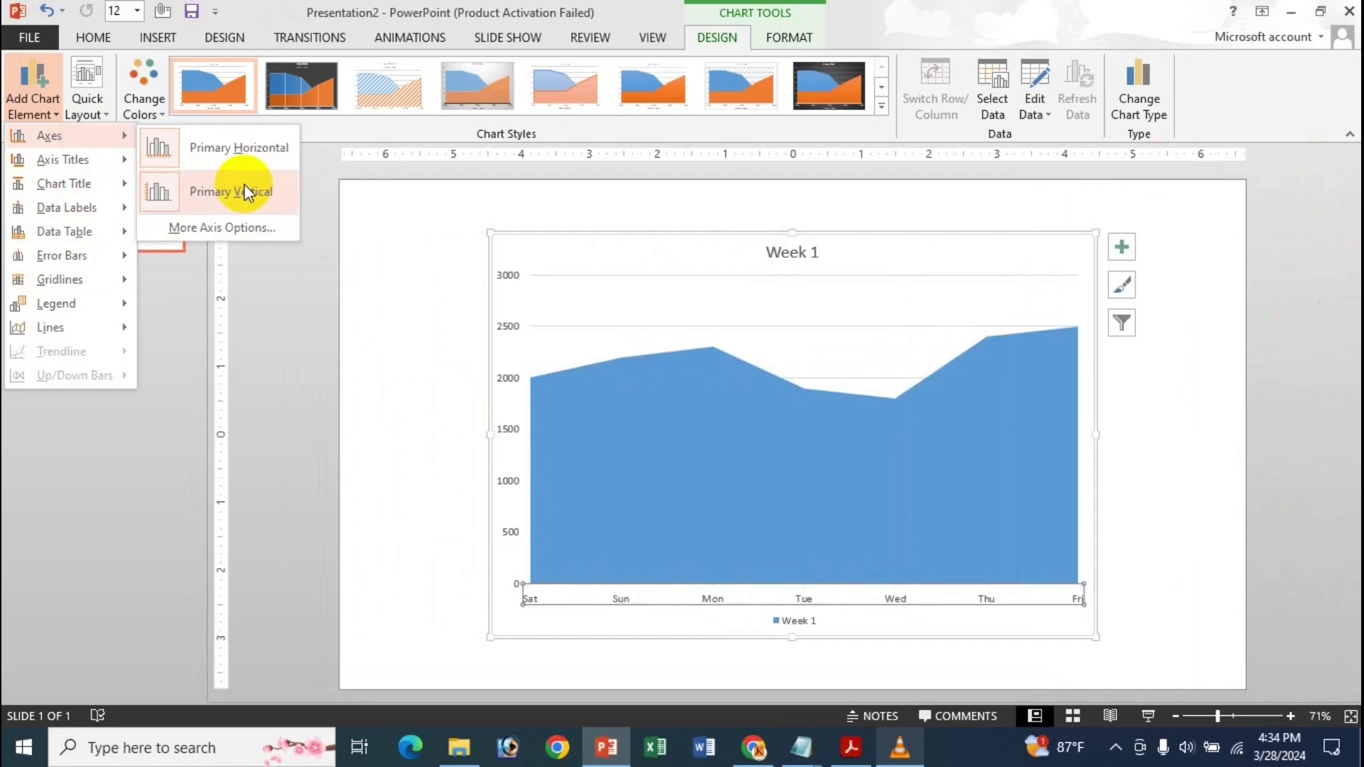
click(253, 226)
click(1344, 168)
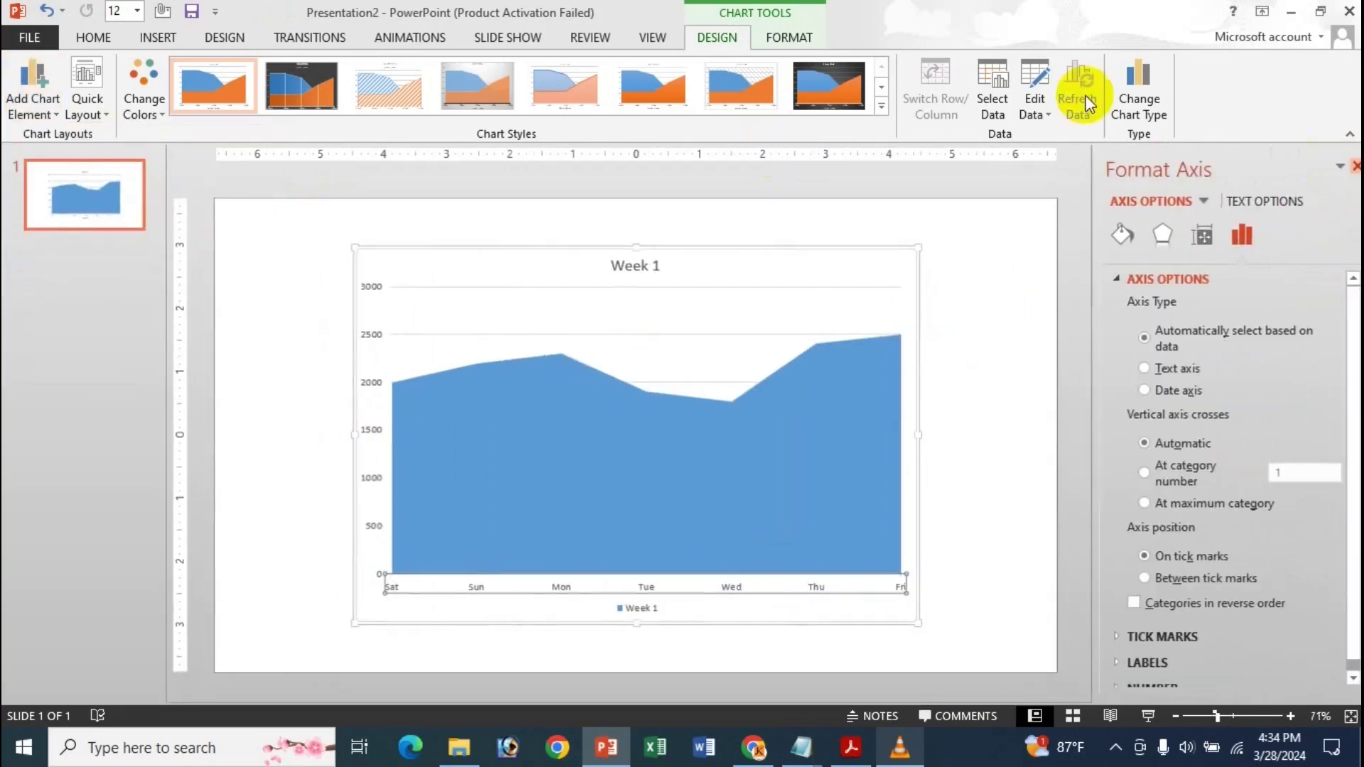
Run Format Selection on the horizontal category axis to view its formatting settings, and close them.
click(795, 38)
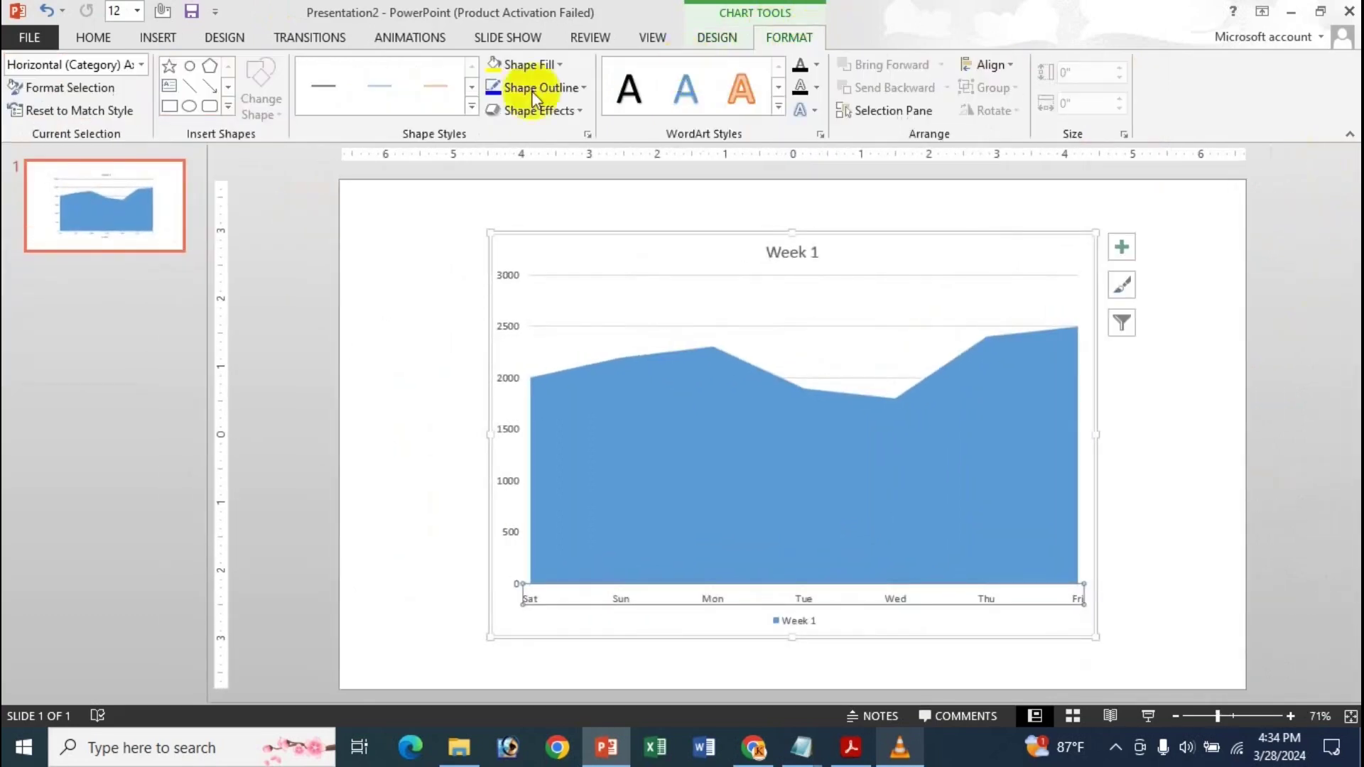
click(70, 88)
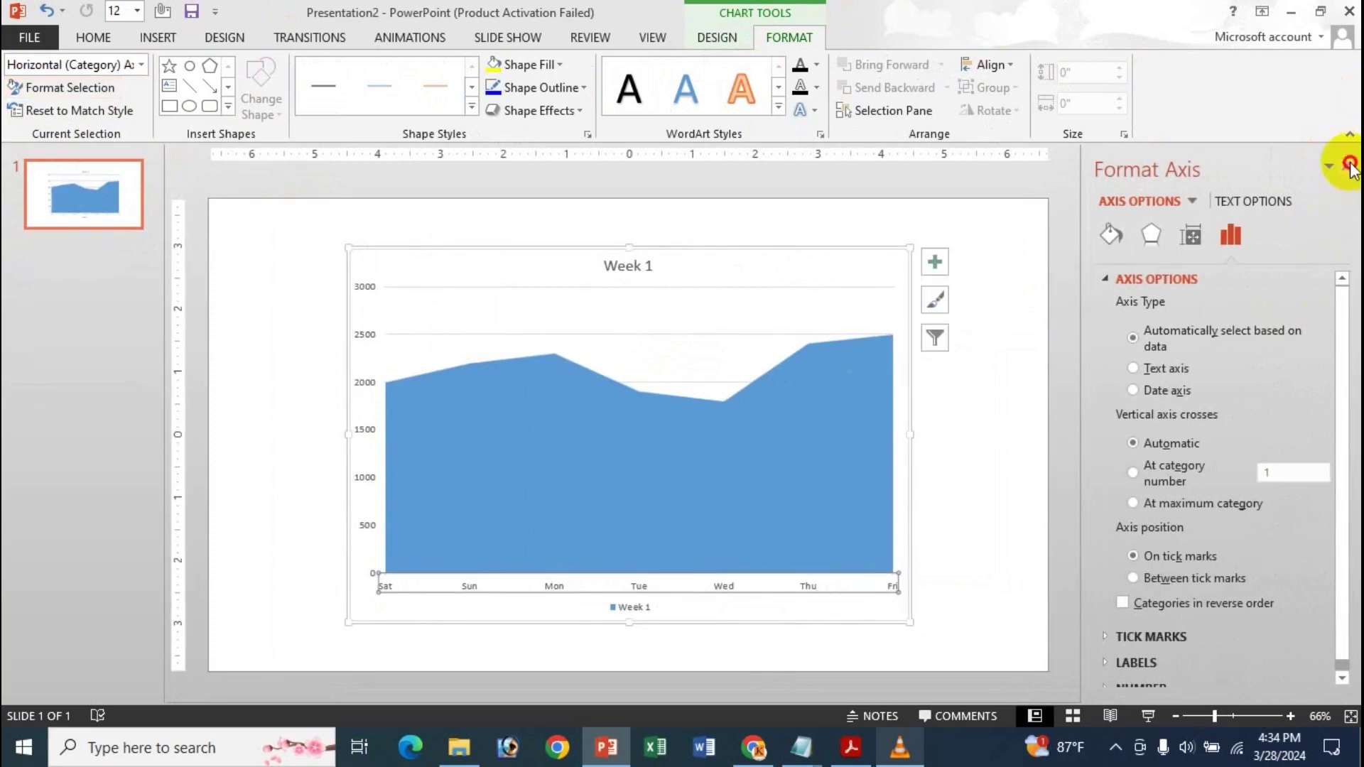
click(1345, 167)
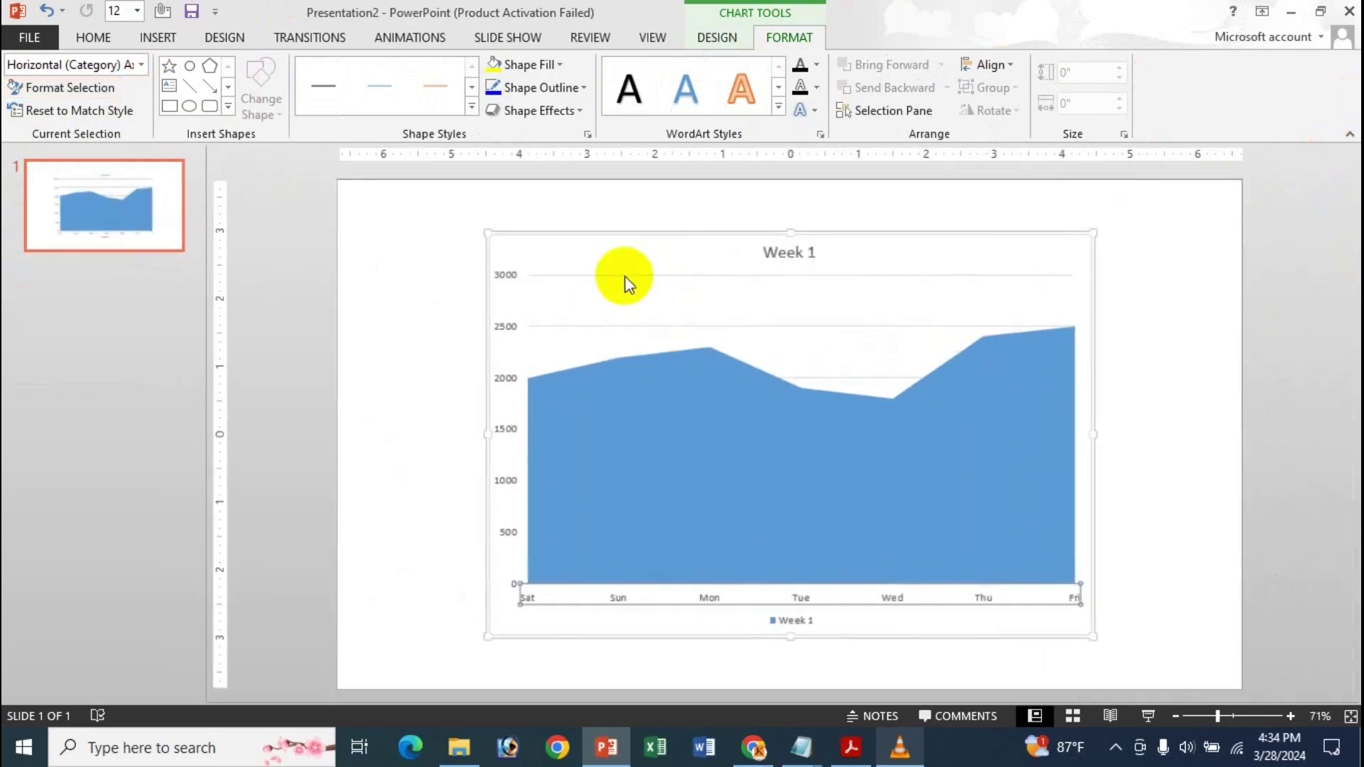
Open the formatting settings of the whole chart area to view its fill and border sections, and close them.
click(666, 611)
double_click(667, 611)
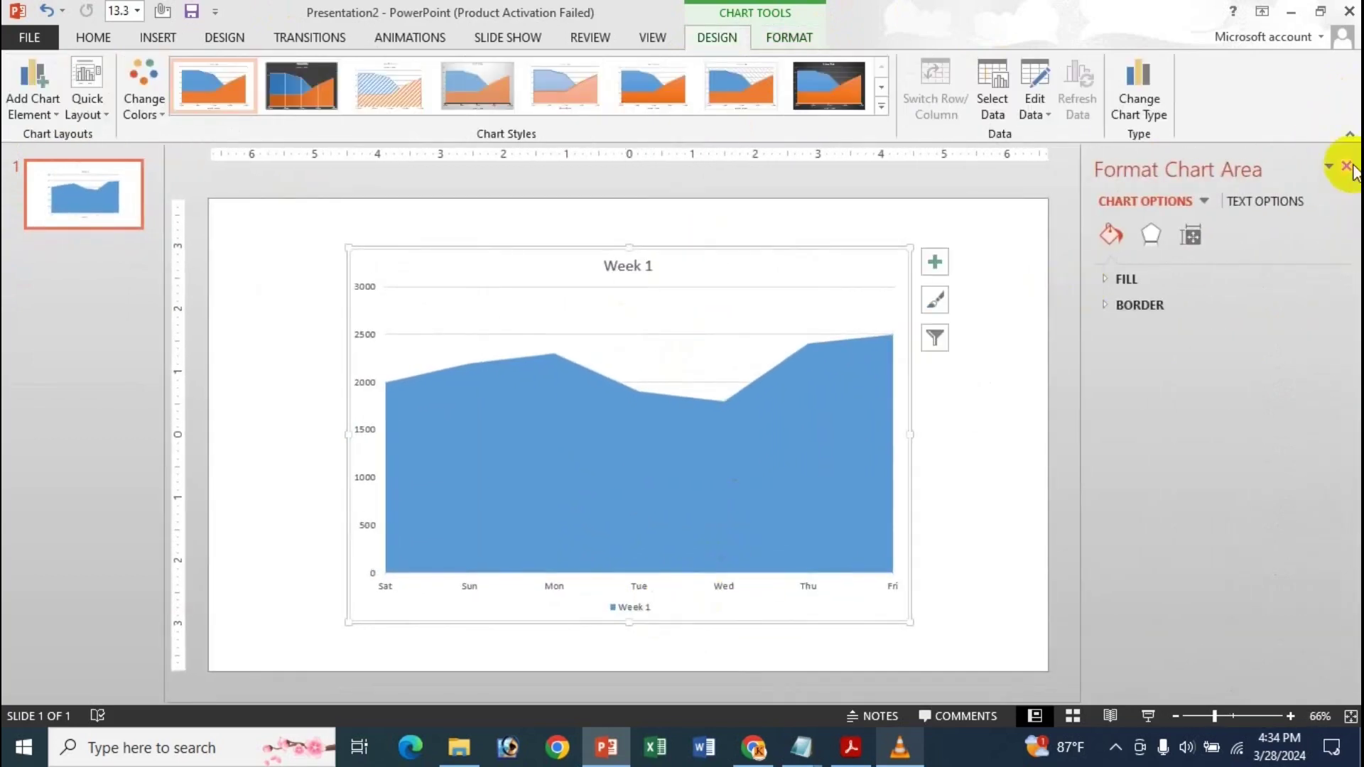
click(1344, 165)
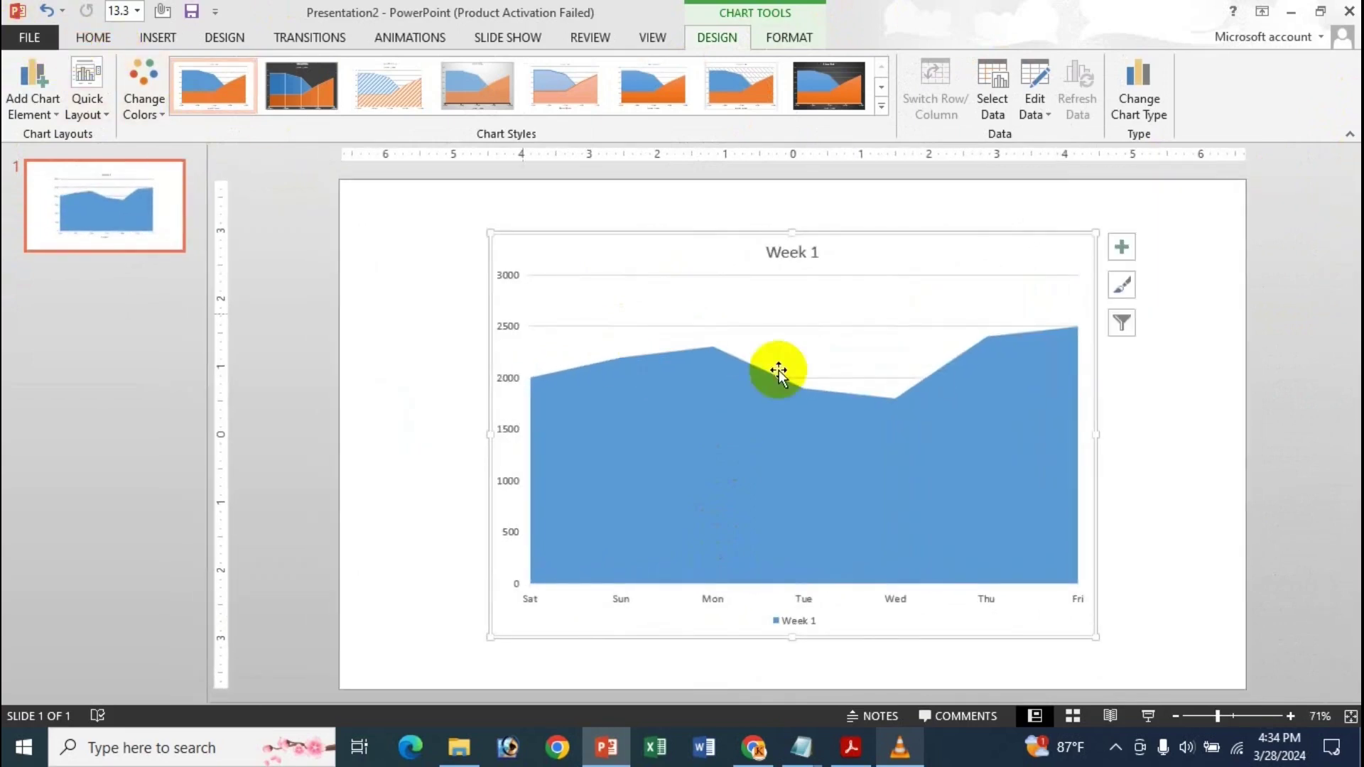
Toggle the axis titles and the chart title on and off among the chart elements, viewing the axis title choices.
click(1123, 247)
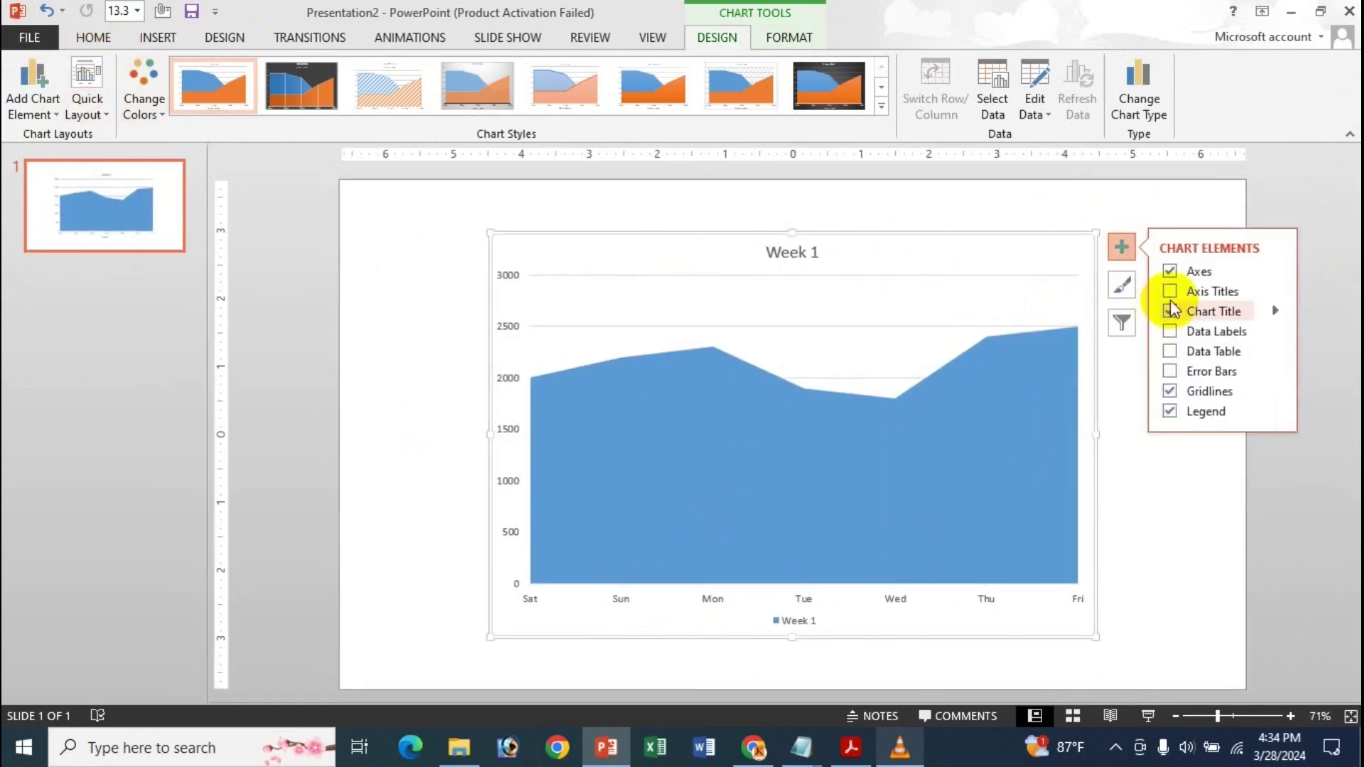
click(1169, 291)
click(1169, 291)
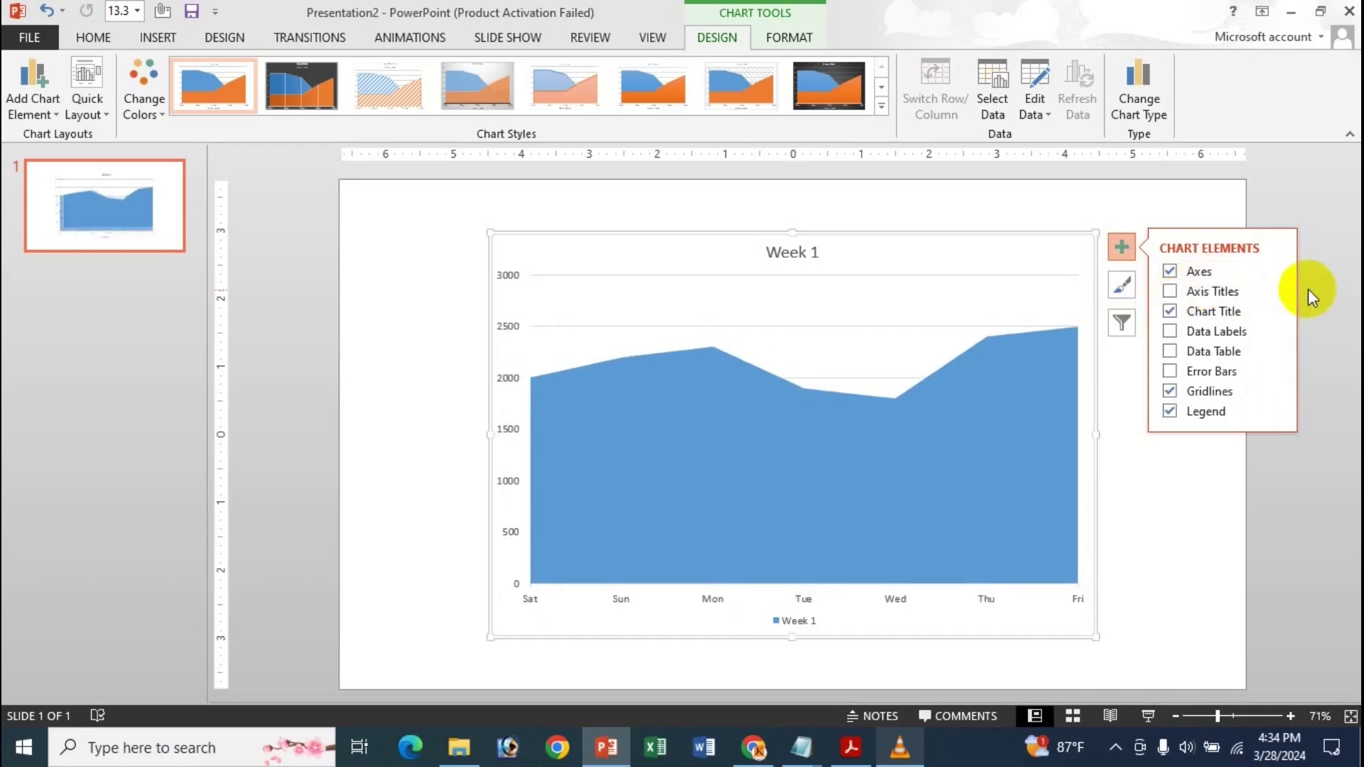
click(1276, 291)
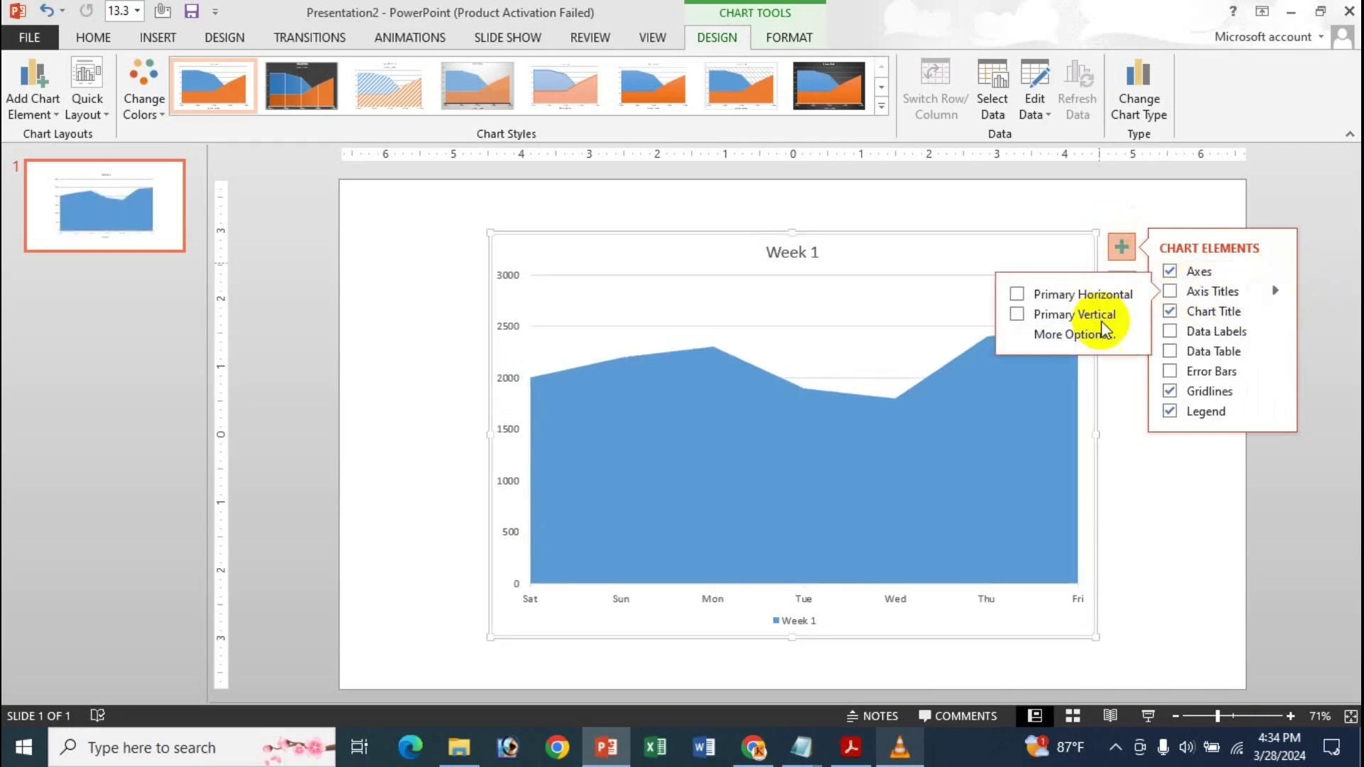
click(1169, 311)
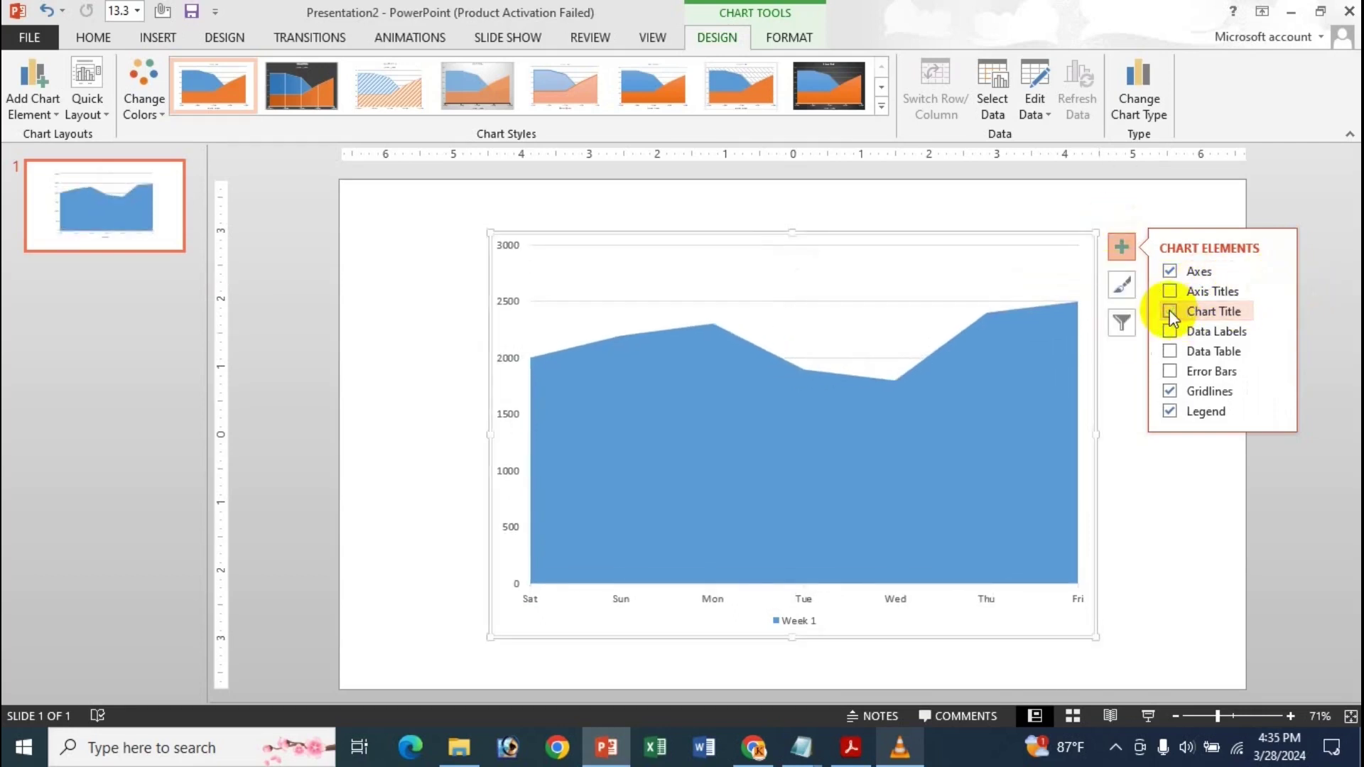
click(1169, 311)
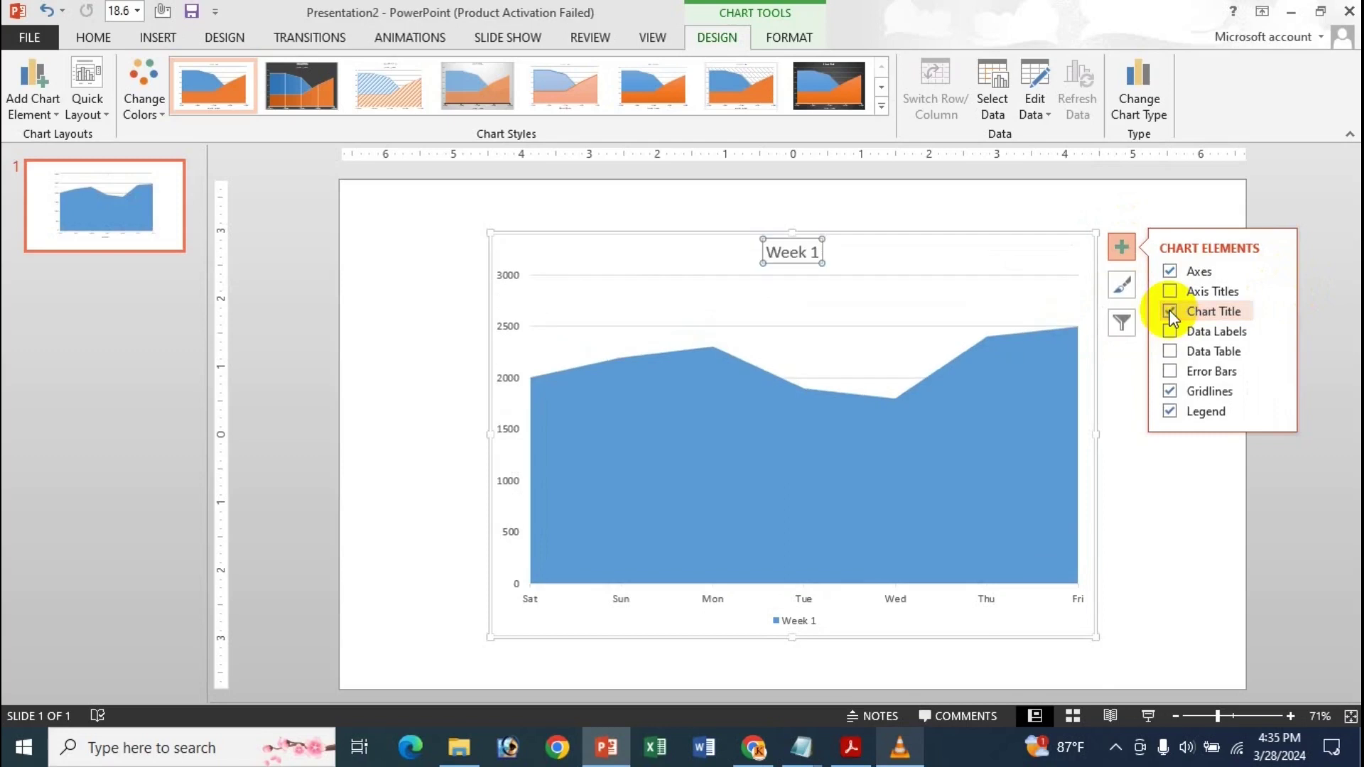
Give the Week 1 chart title a solid yellow fill using More Options, and close the formatting settings.
click(1274, 311)
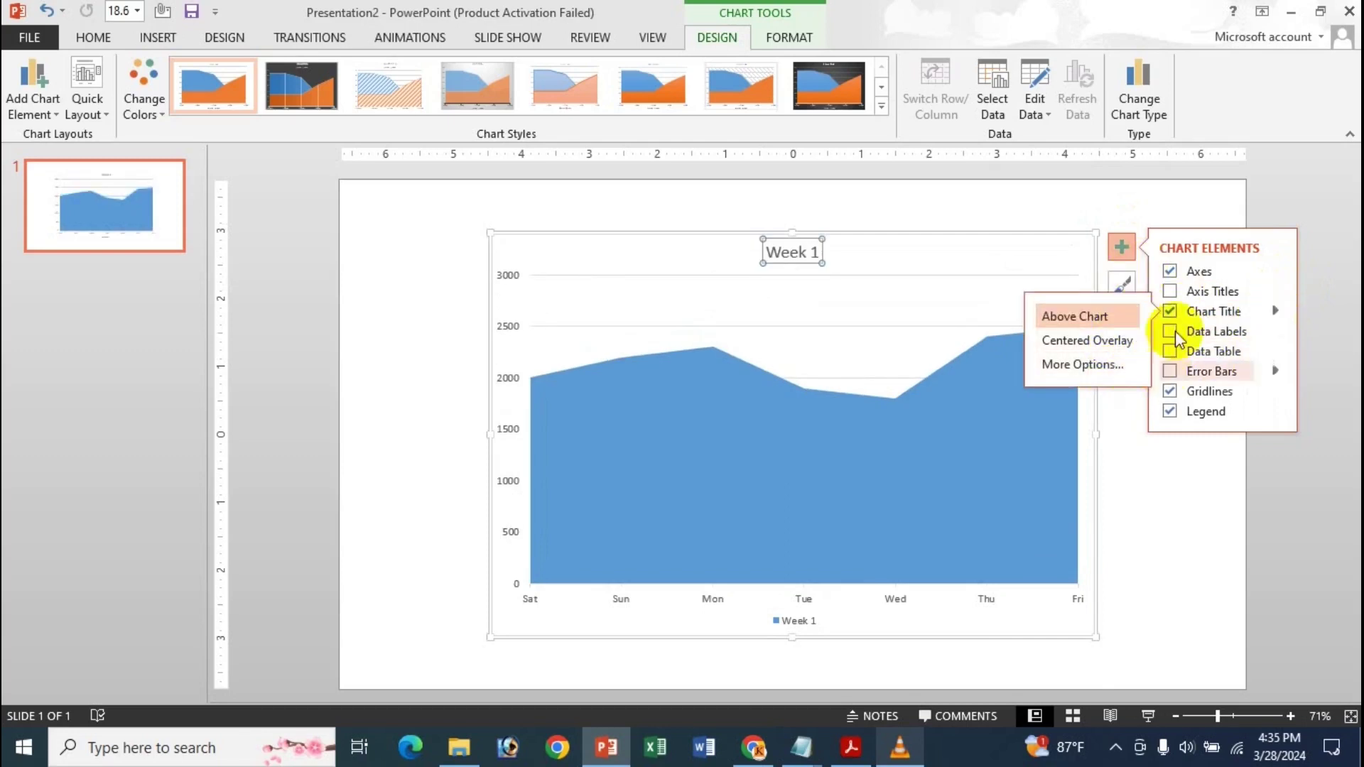
click(1078, 365)
click(1145, 281)
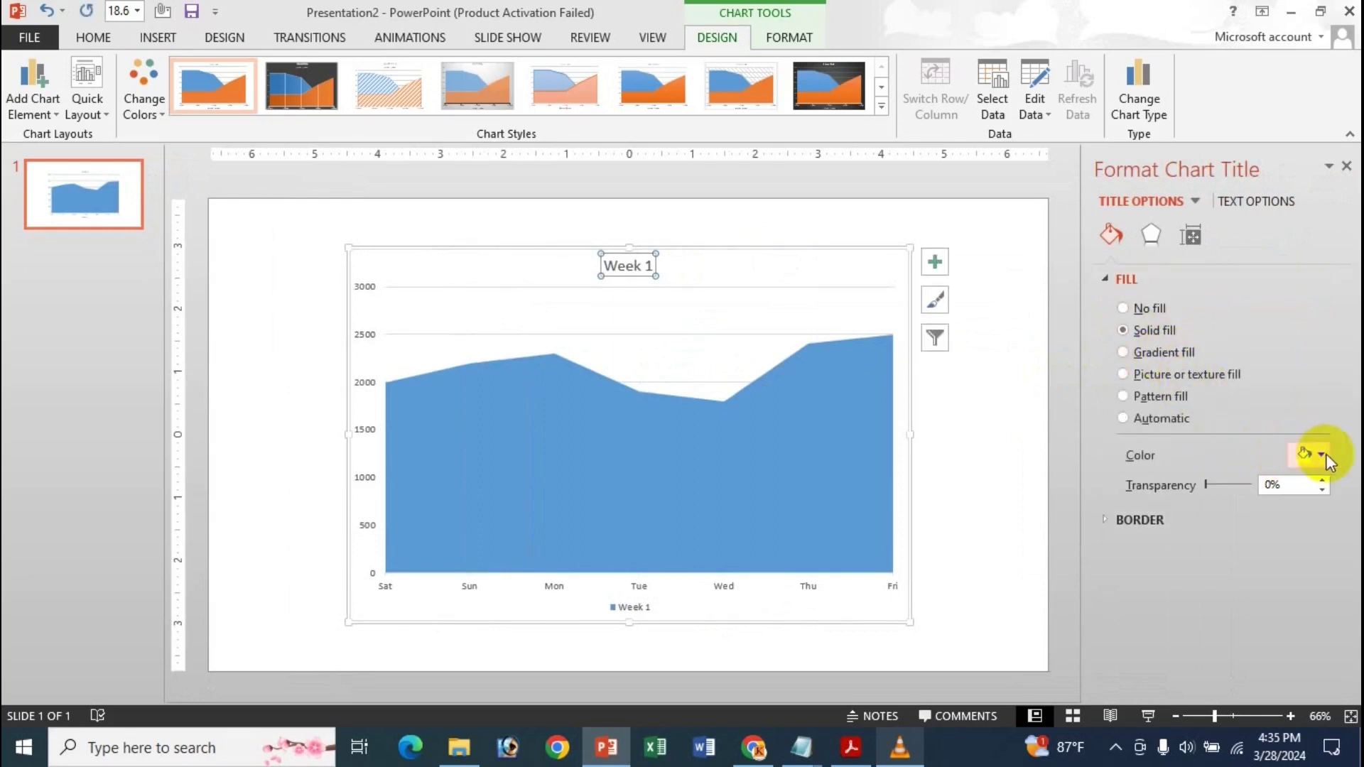
click(1322, 456)
click(1254, 608)
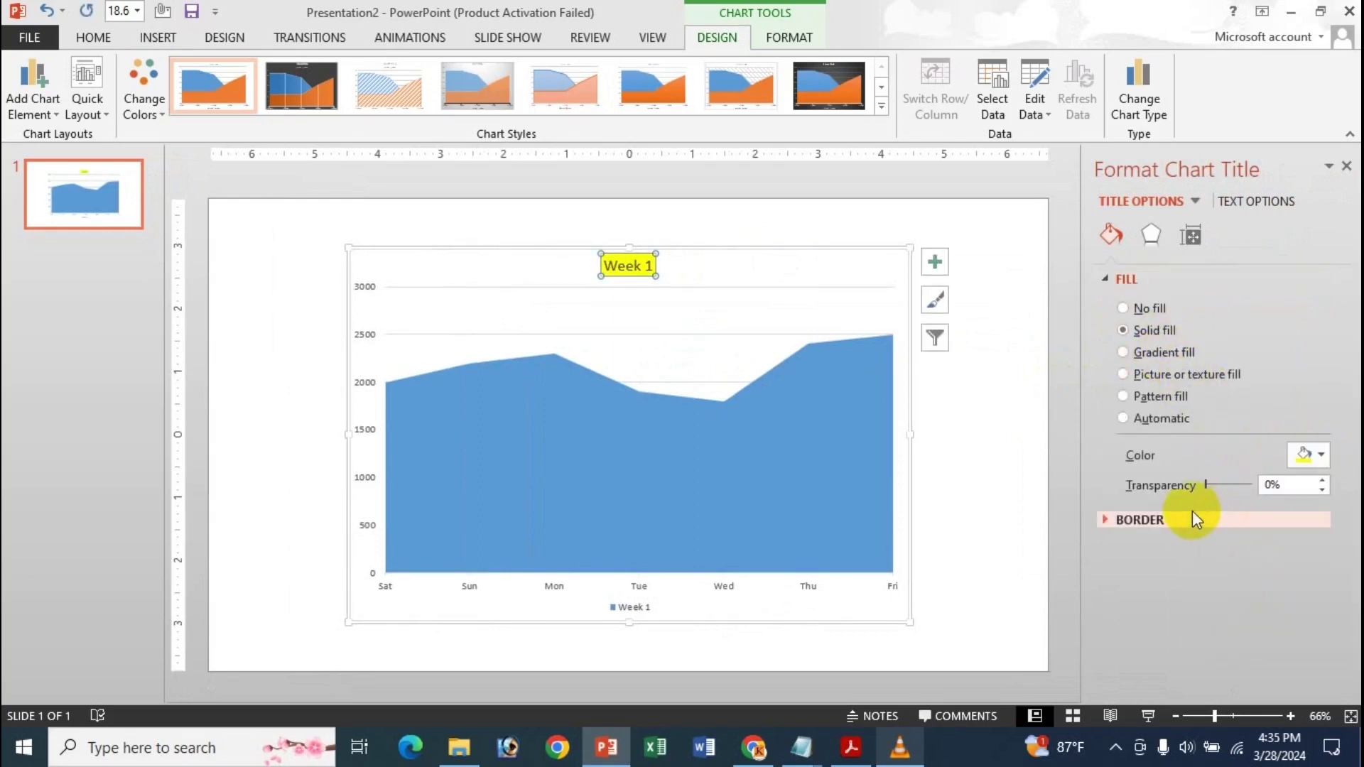
click(1345, 166)
Toggle the data labels, error bars and gridlines on and off, and view the data table and error bar choices.
click(1122, 246)
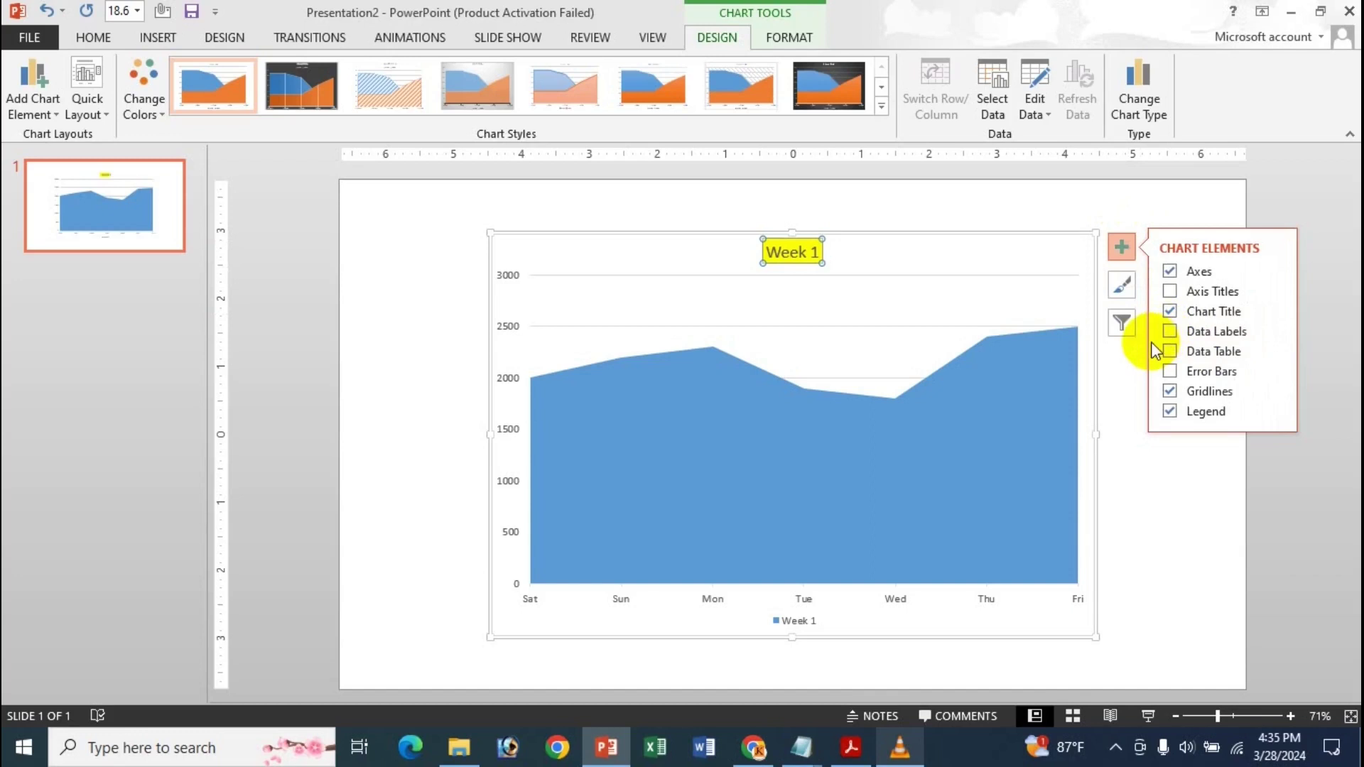
click(1168, 331)
click(1169, 332)
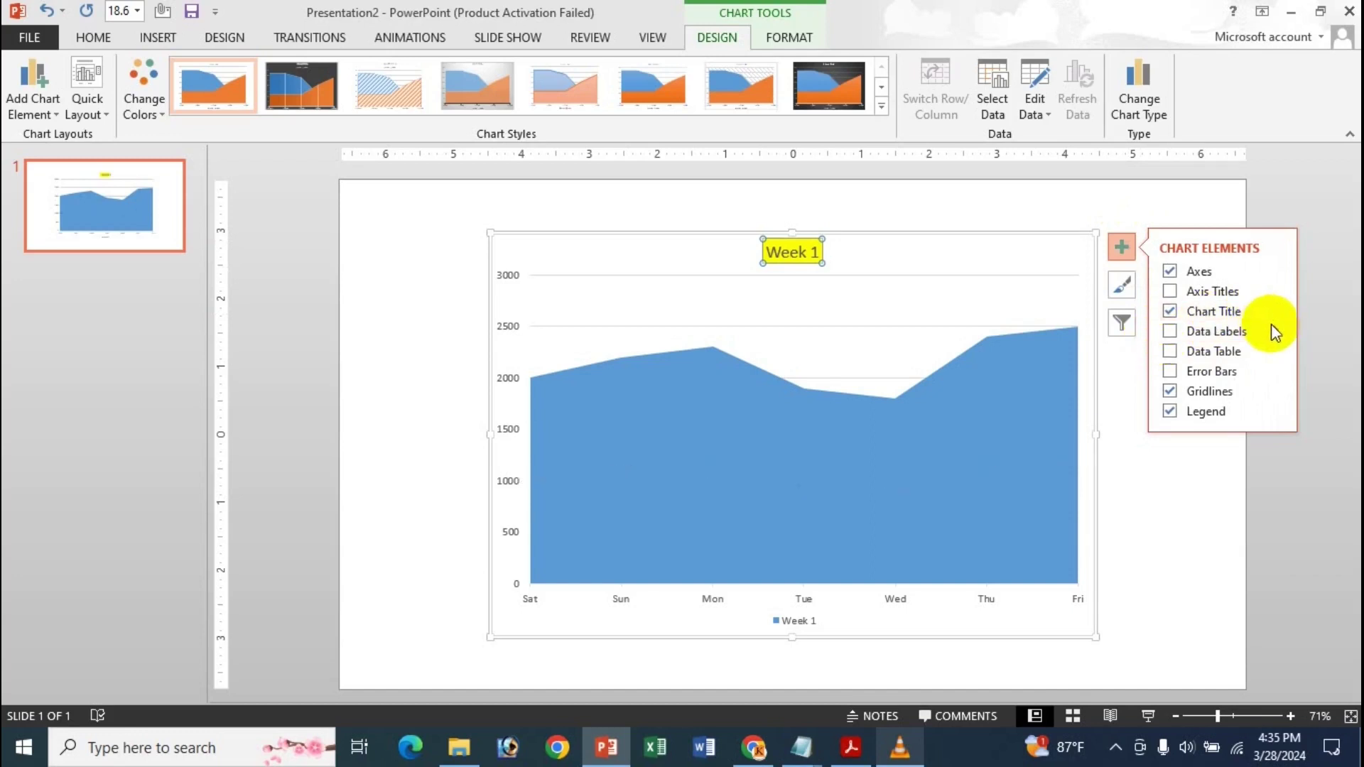
click(1183, 353)
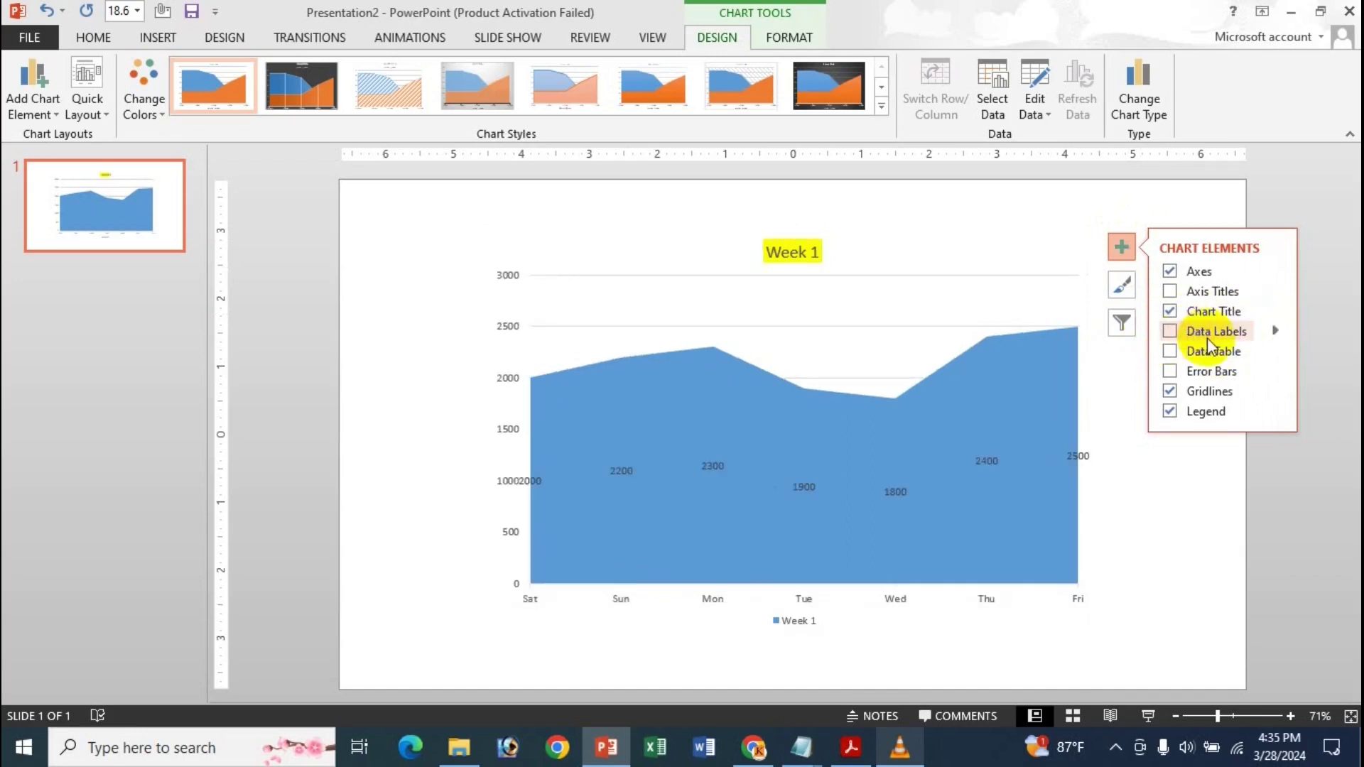
click(1275, 351)
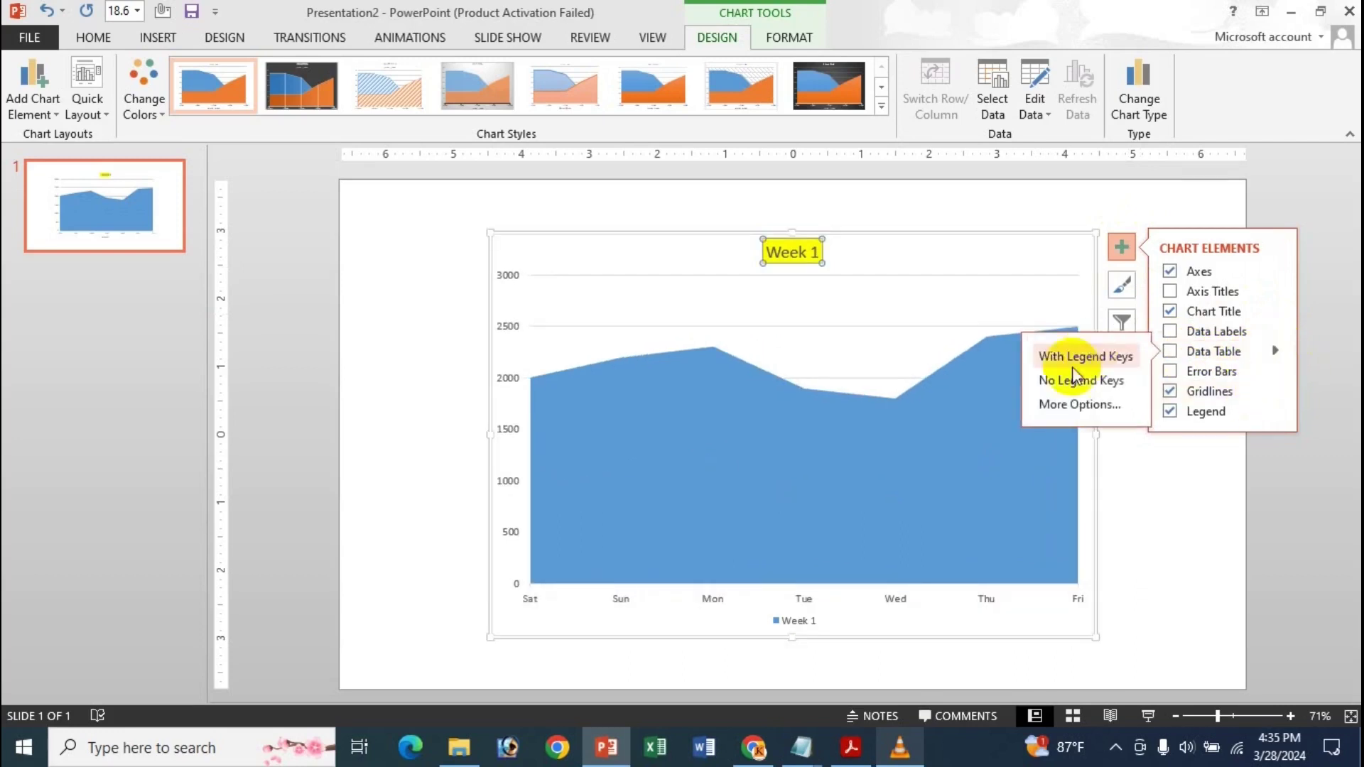
click(1169, 372)
click(1170, 371)
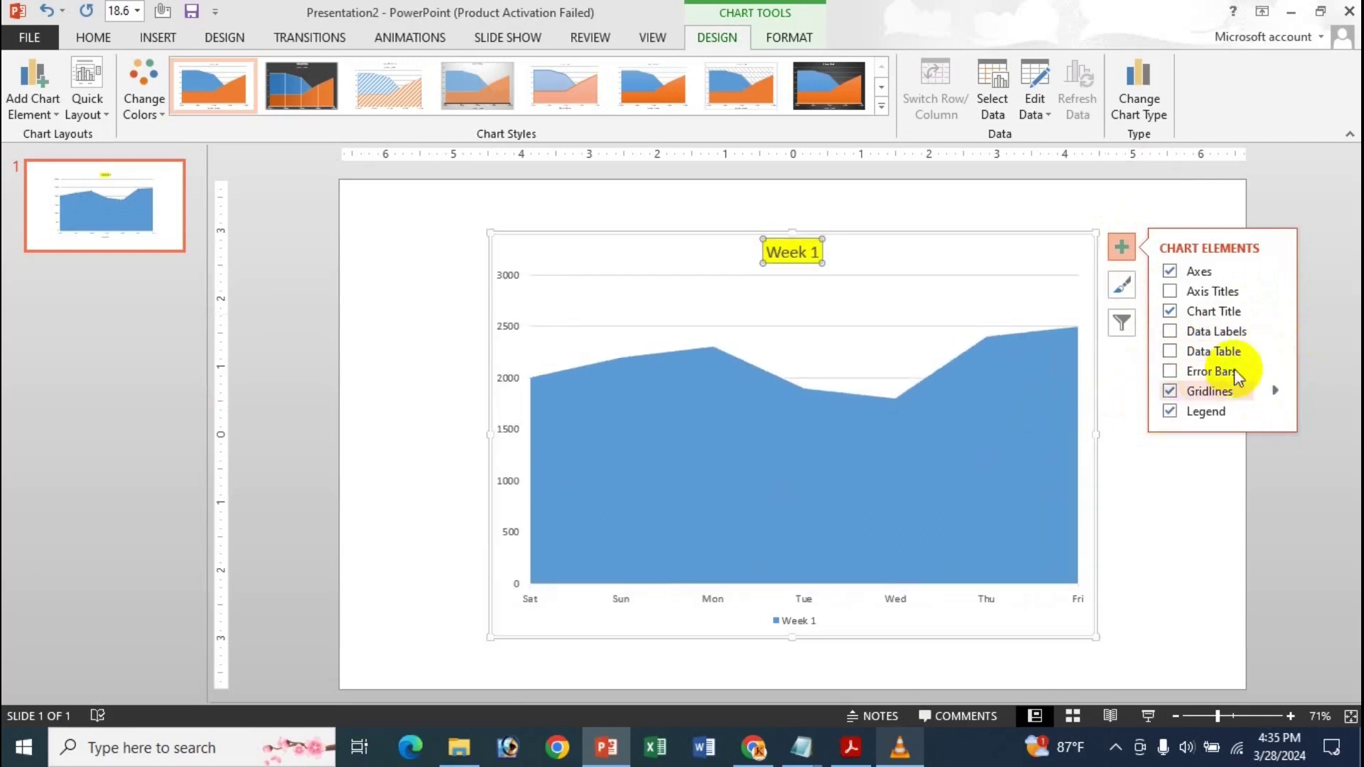
click(1266, 374)
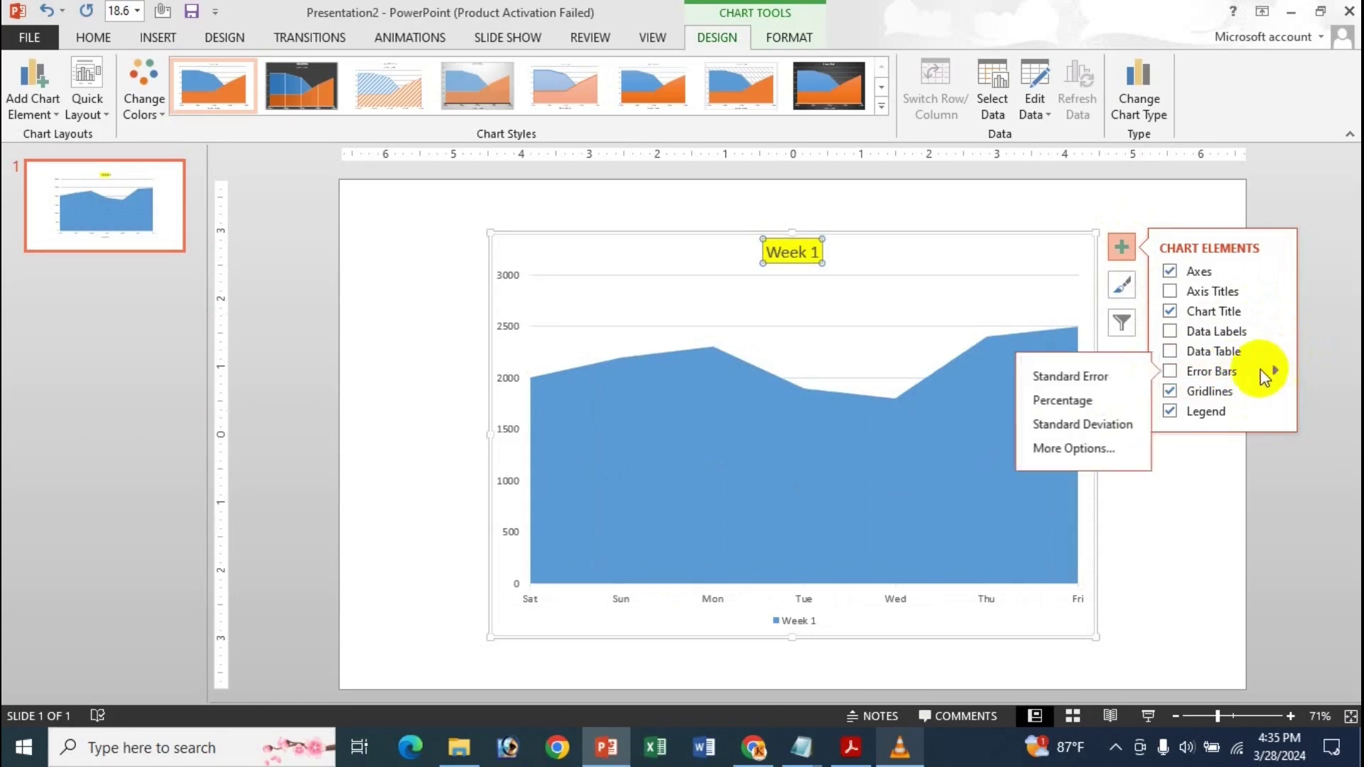
click(1172, 390)
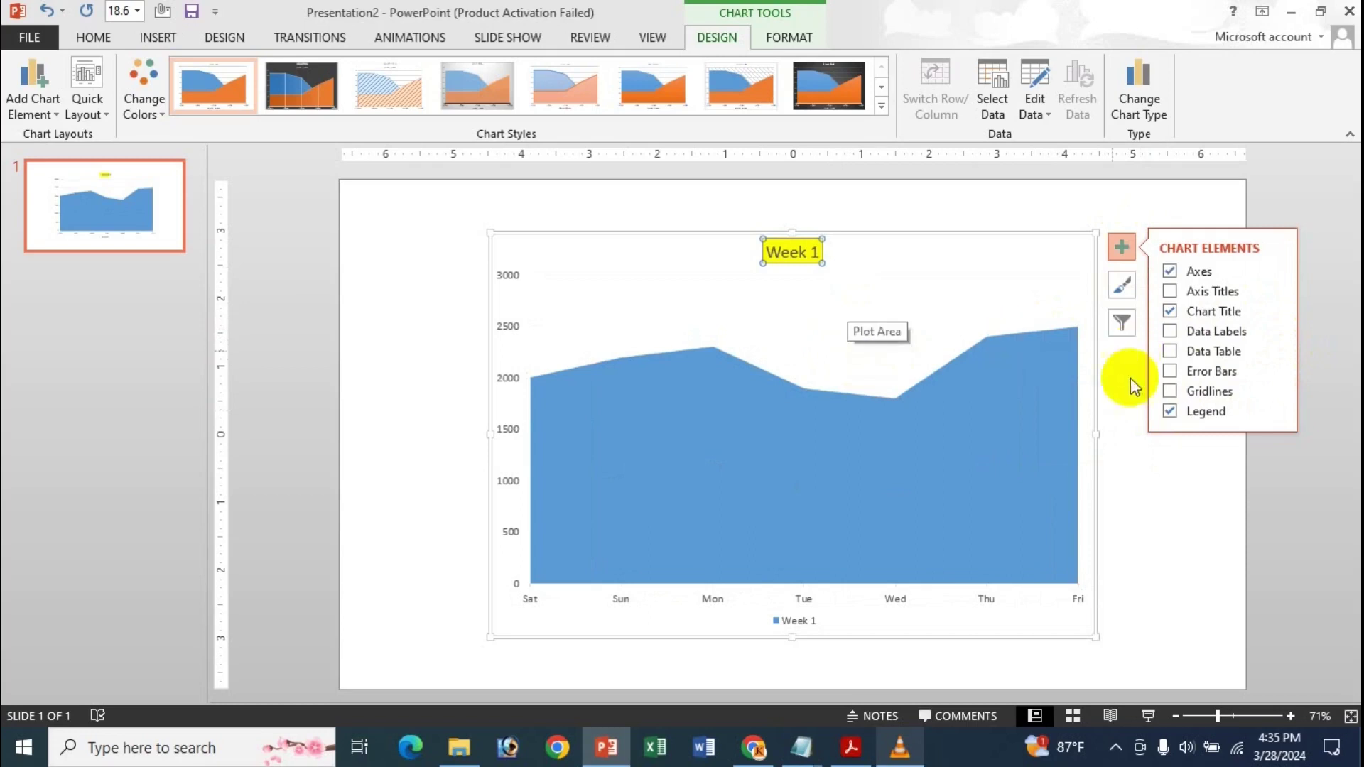
click(1169, 390)
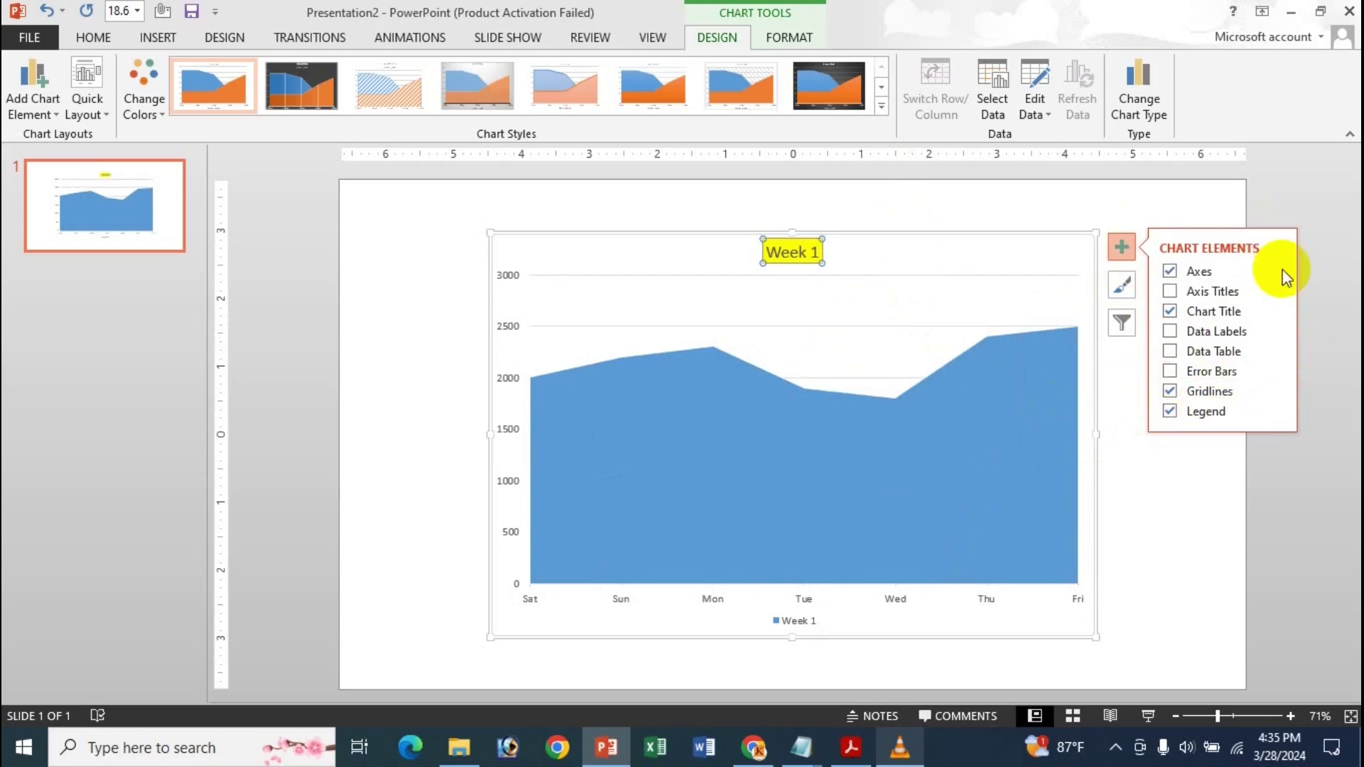
Use More Options for the gridlines to set the major gridlines' line color to the standard light blue.
click(1275, 391)
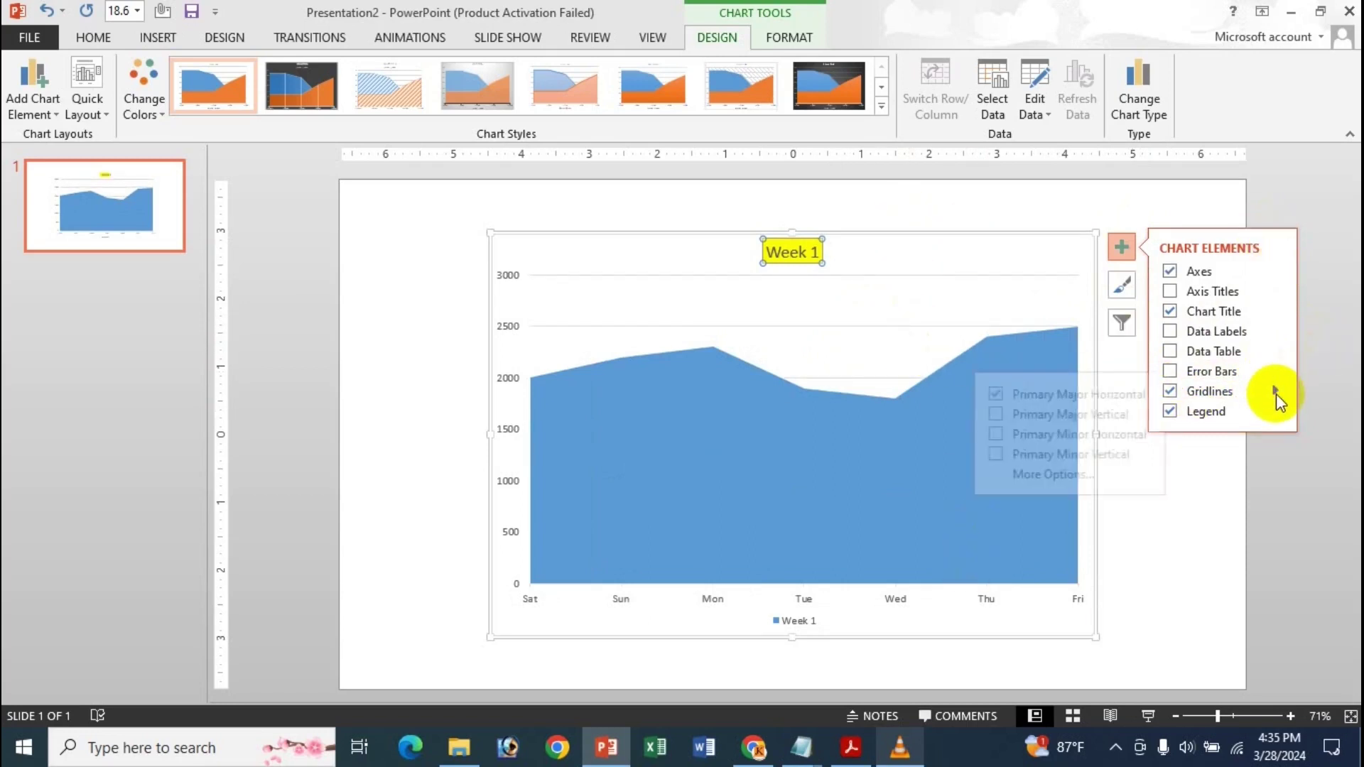
click(1101, 470)
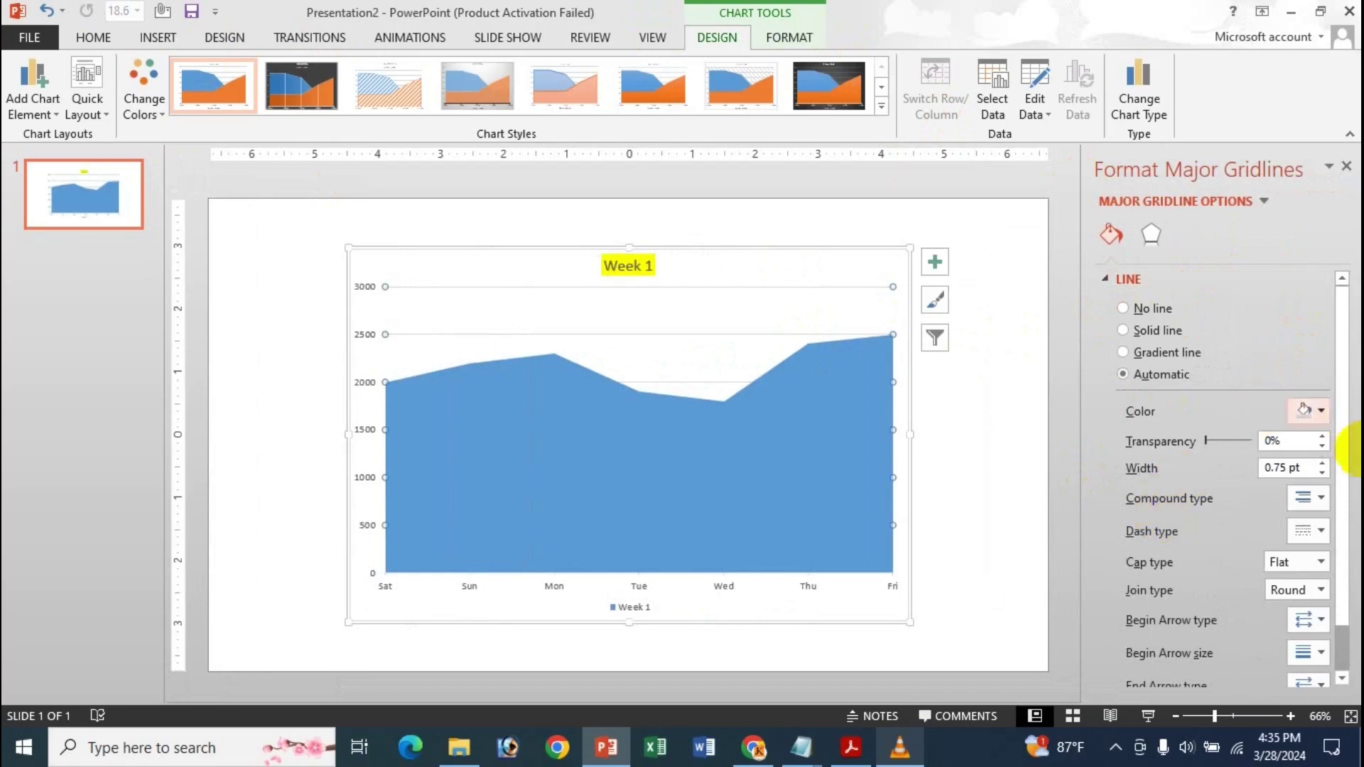
click(1306, 410)
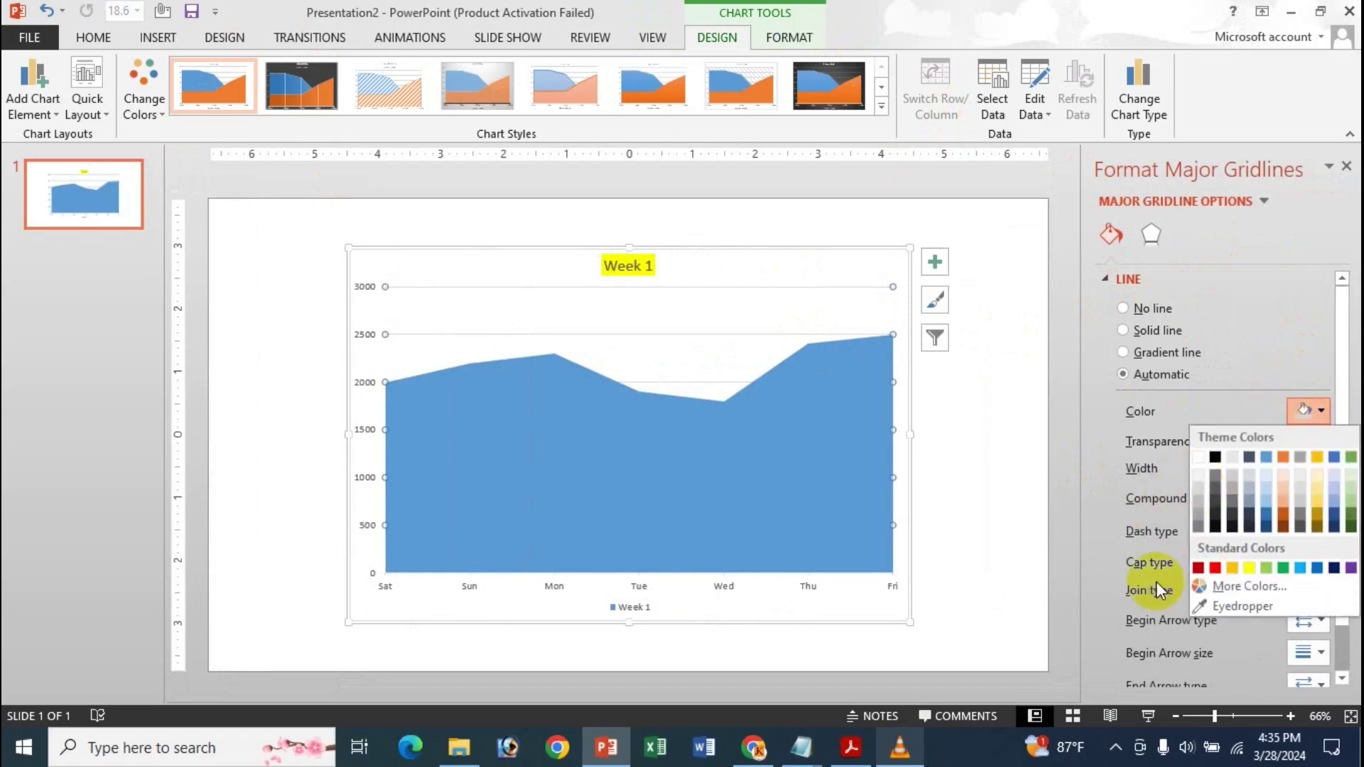
click(1307, 568)
click(1306, 422)
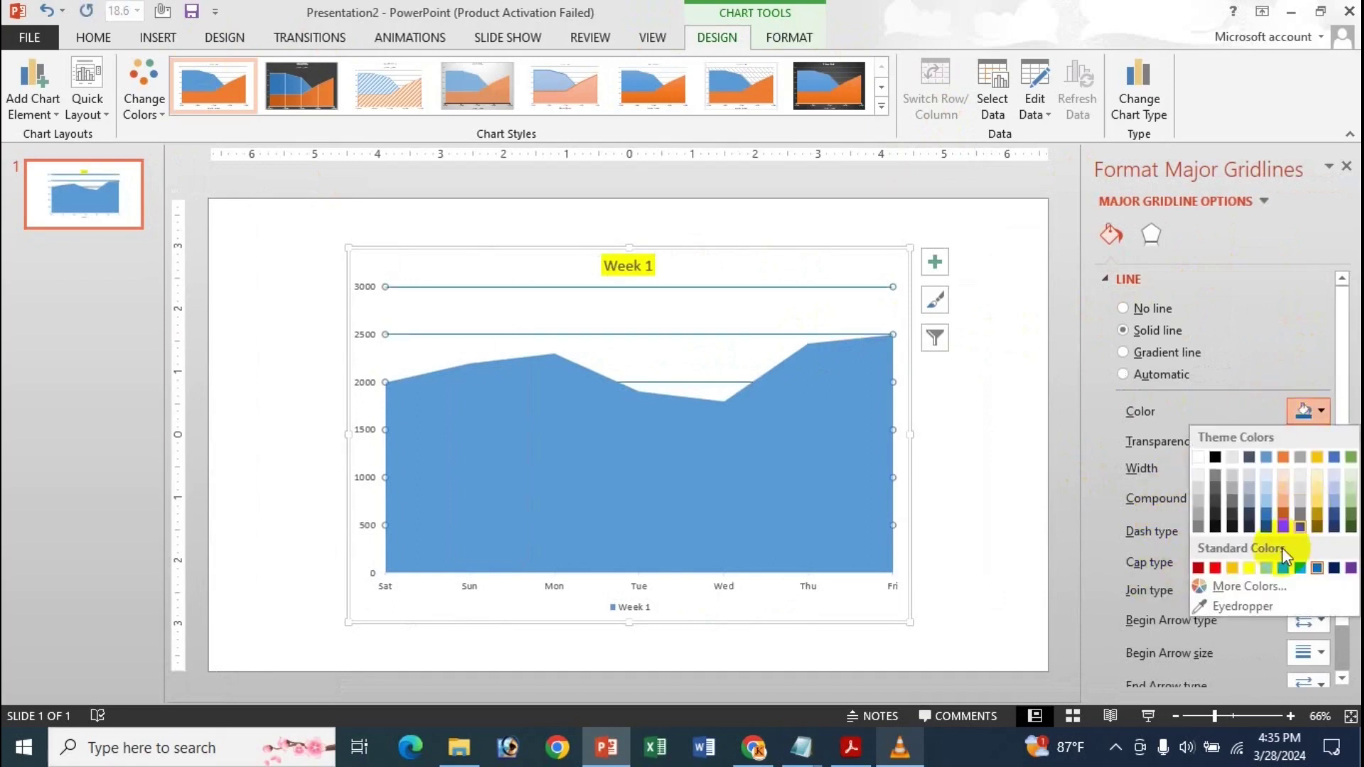
click(1291, 562)
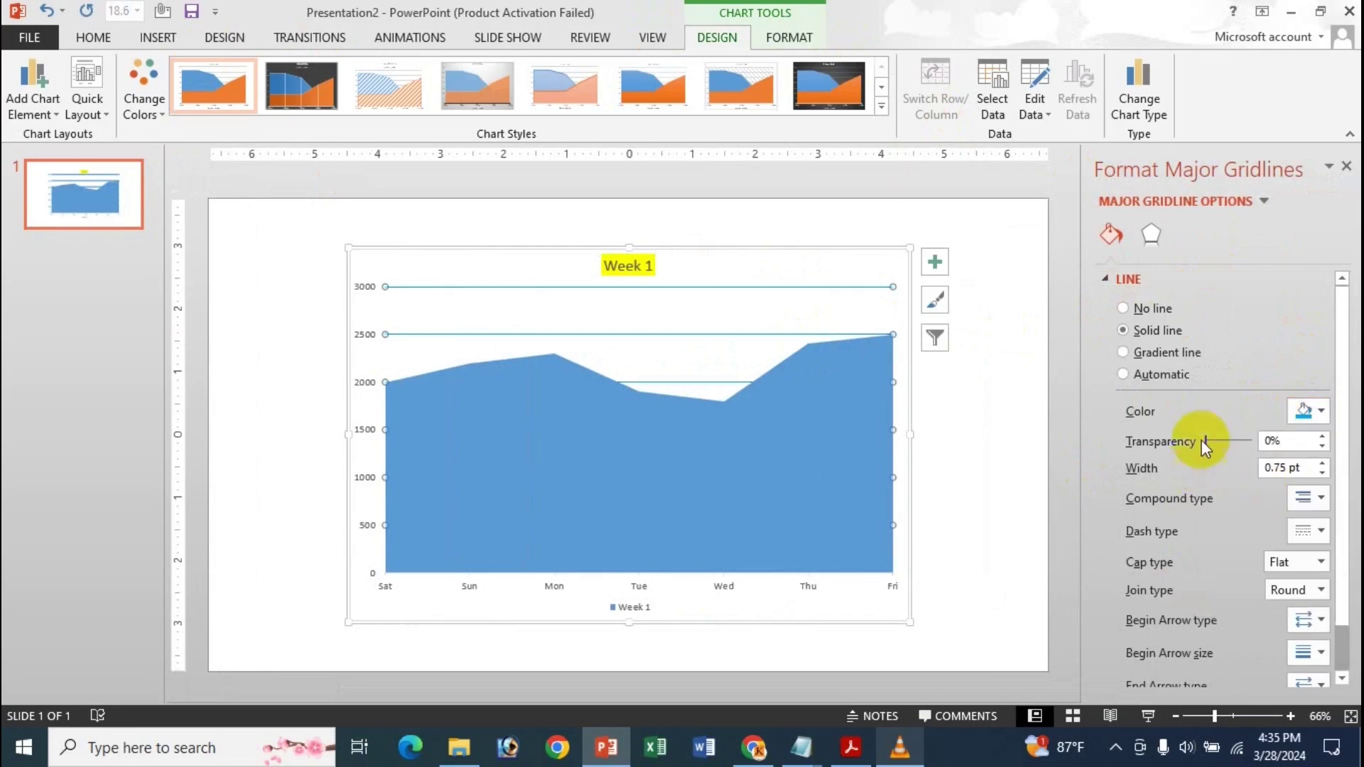
Set the major gridlines' width to 5 pt and their dash type to square dots, and close the formatting settings.
click(1321, 461)
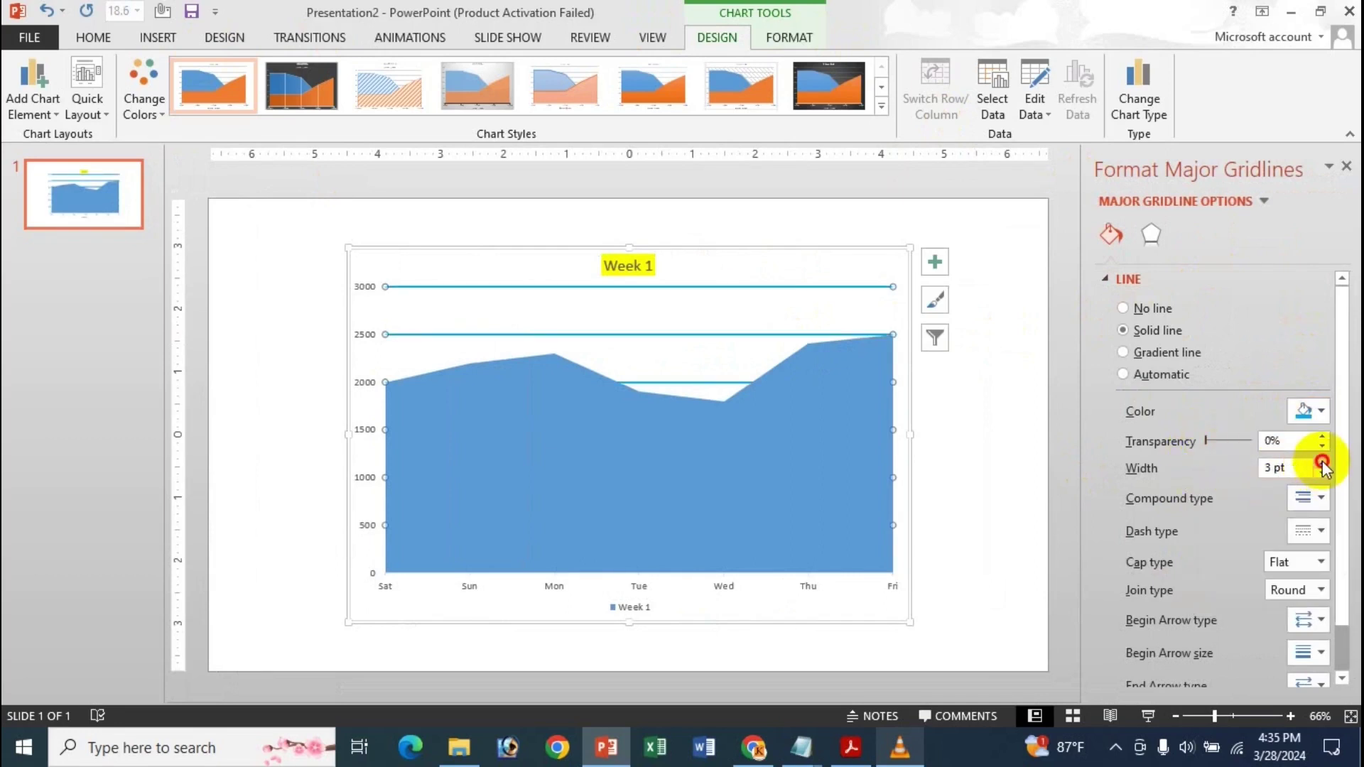
click(1319, 500)
click(1333, 516)
click(1307, 533)
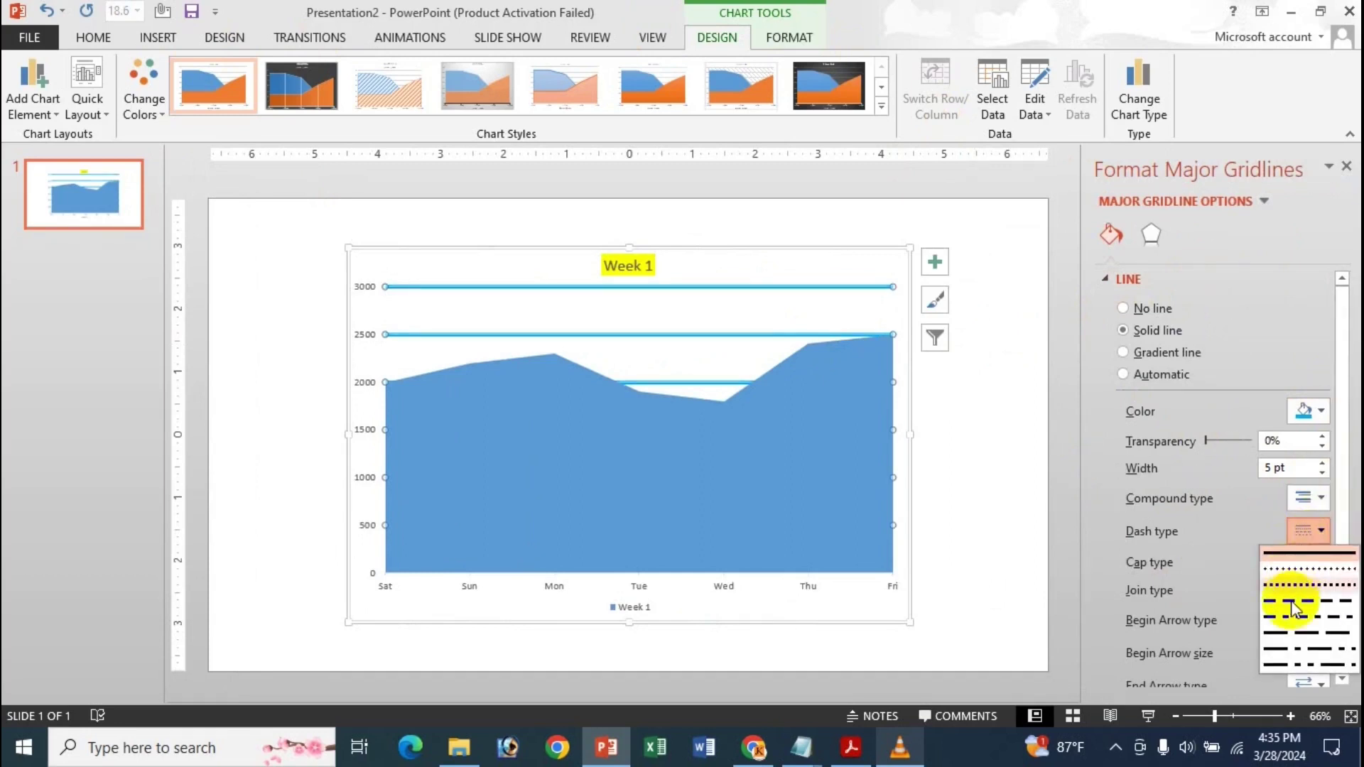
click(1310, 579)
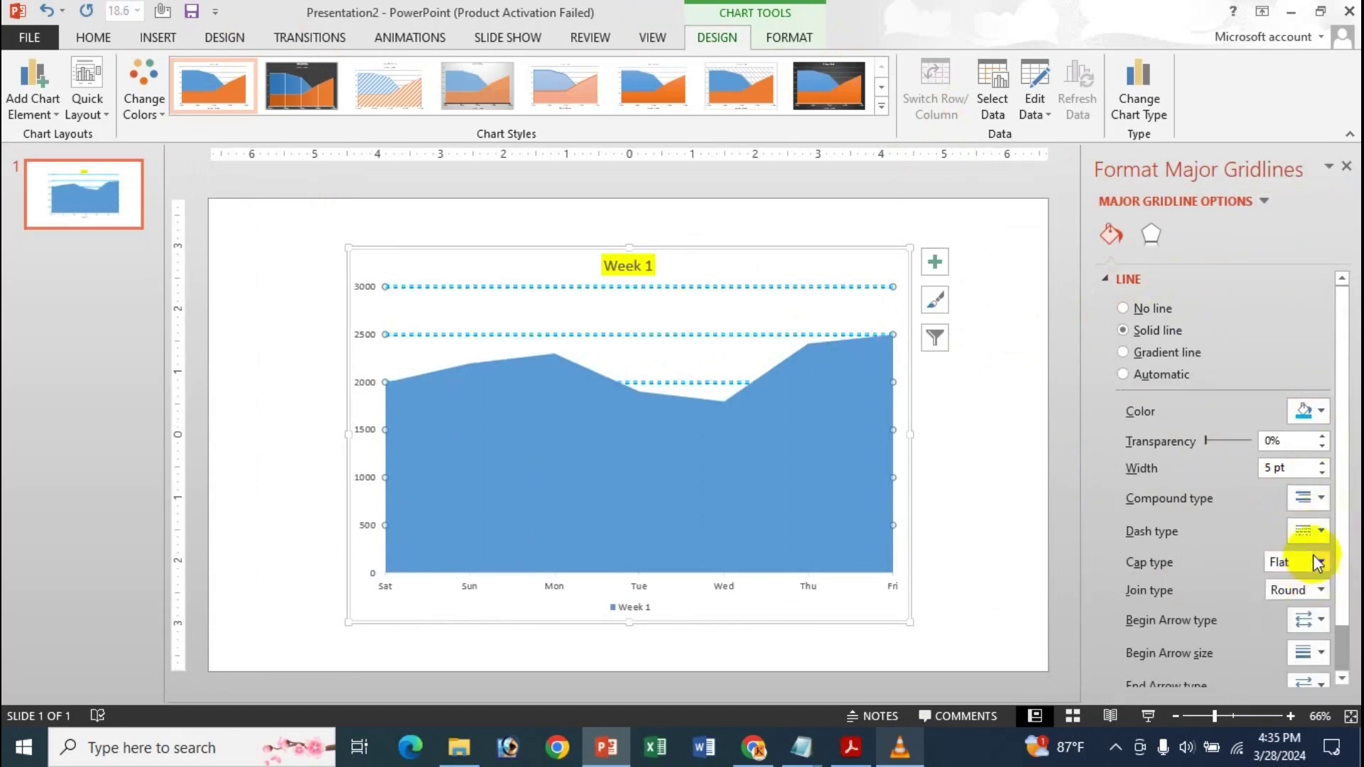
click(1348, 171)
Hide and restore the chart's legend, and set its position to Top.
click(1124, 250)
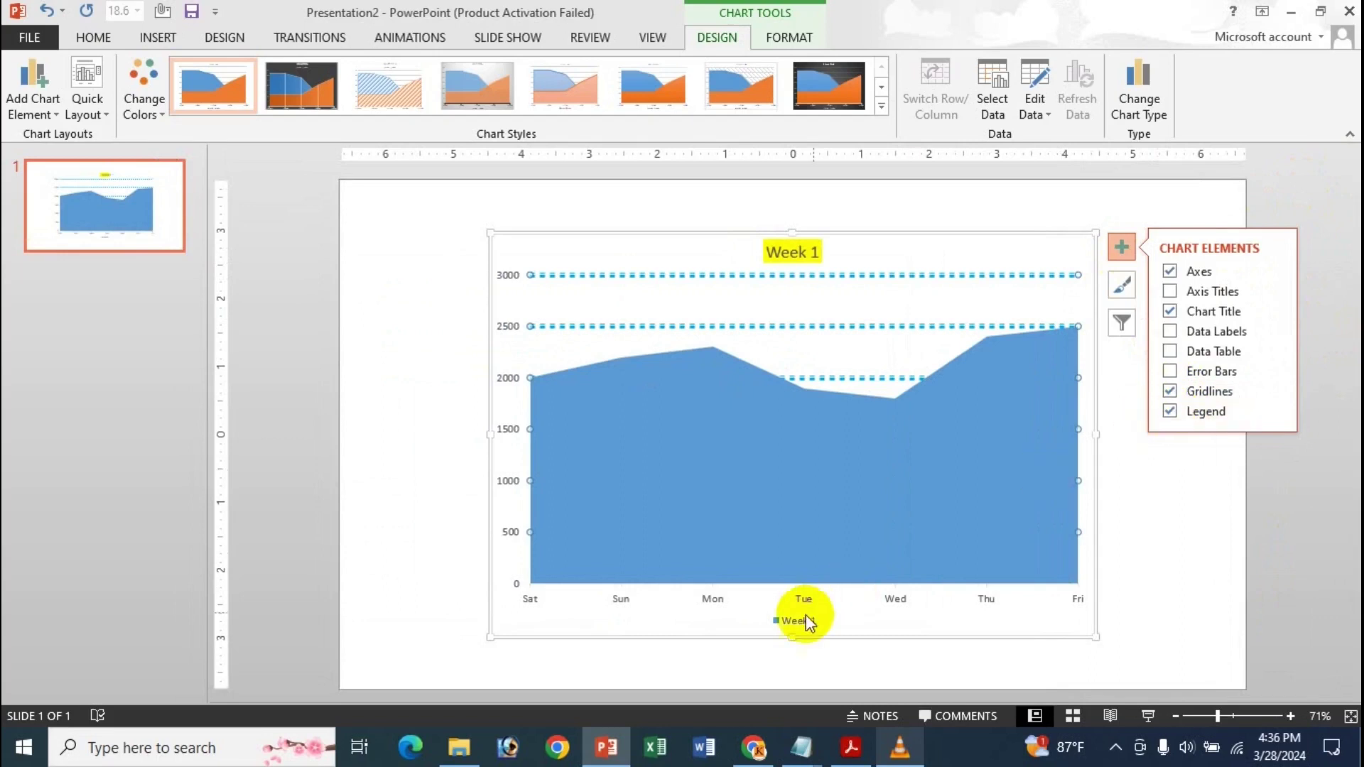
click(1170, 411)
click(1170, 411)
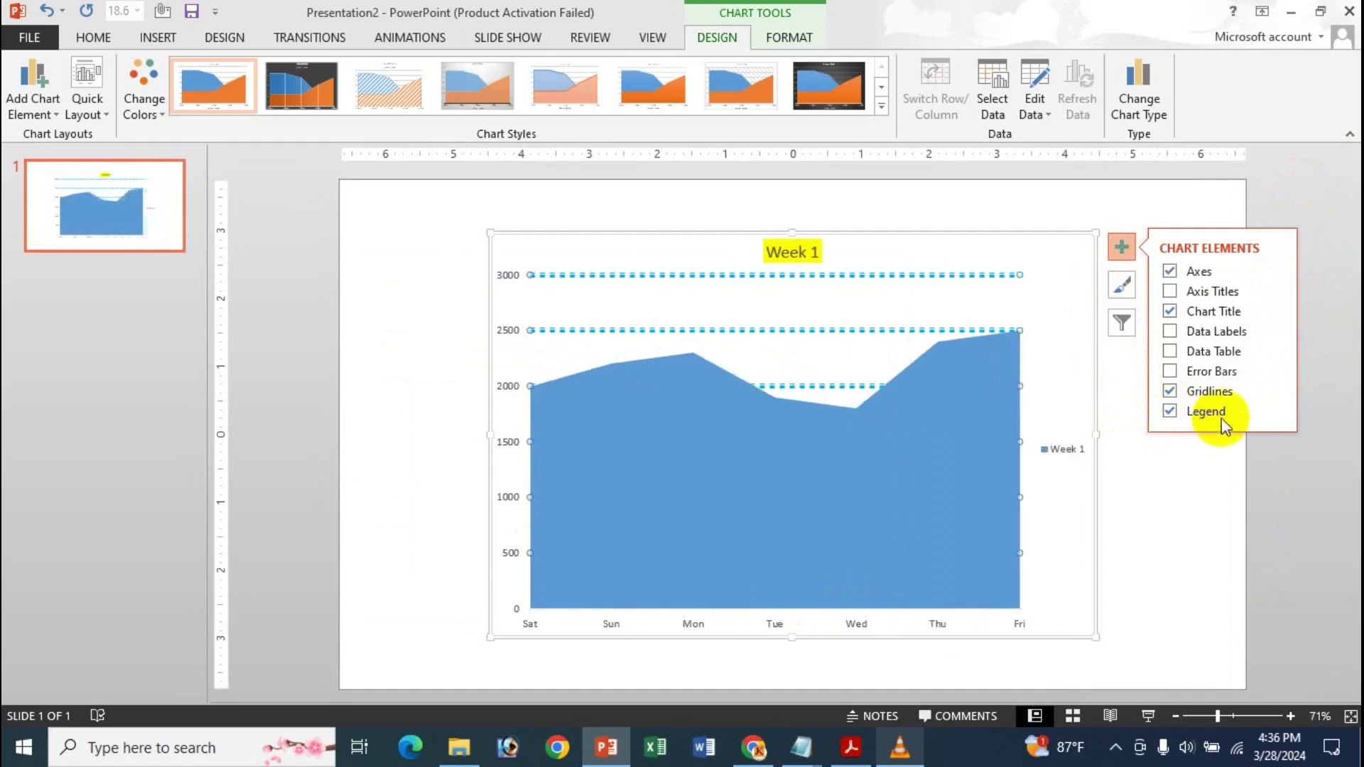
click(1274, 411)
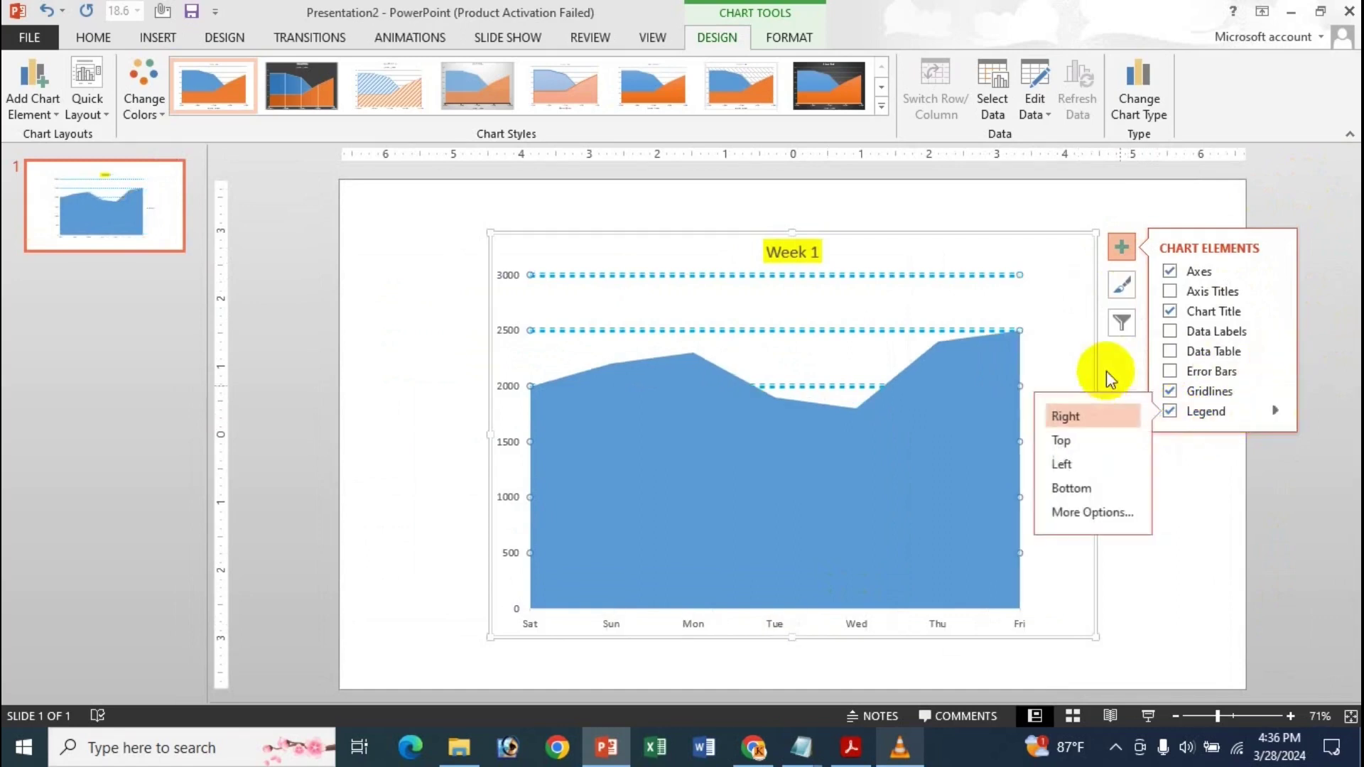
click(1068, 440)
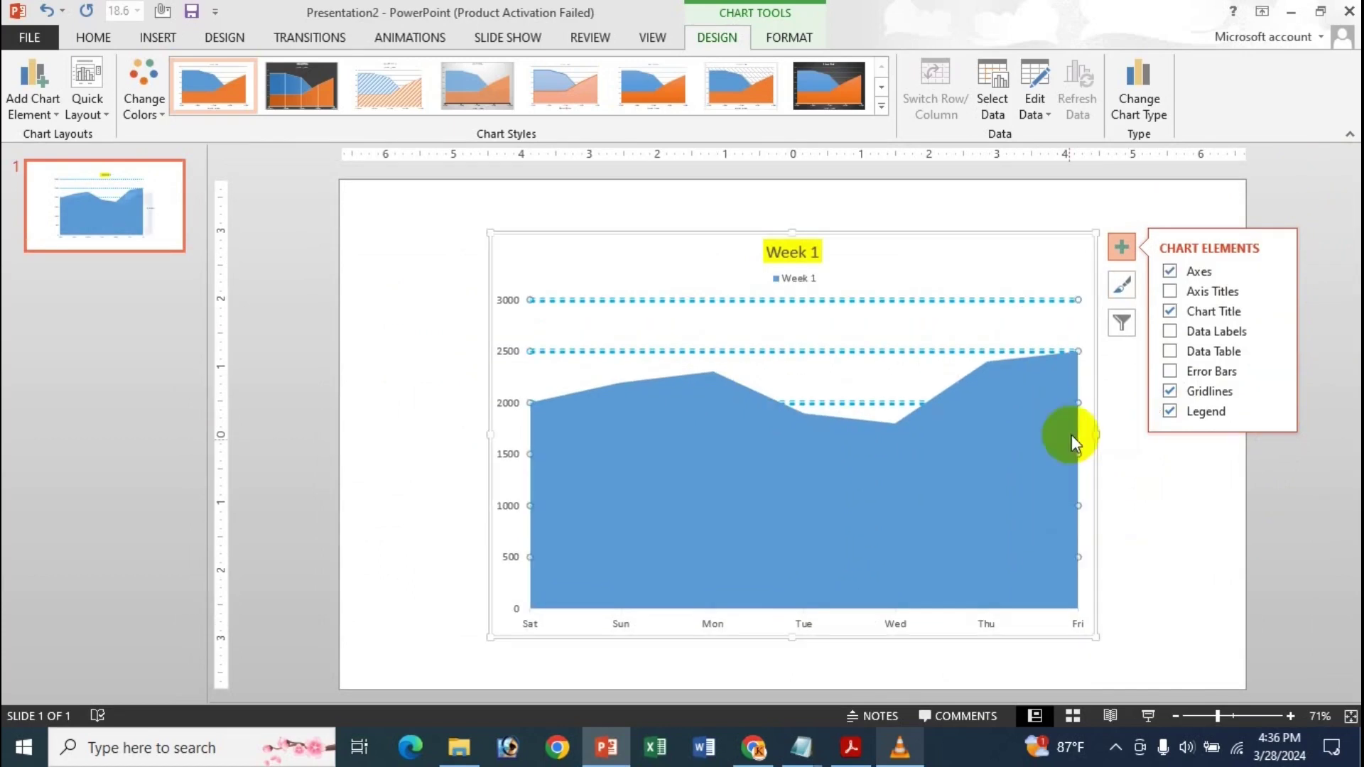
Try the Bottom and Left positions in the legend's formatting settings, return it to Top, and close them.
click(1274, 392)
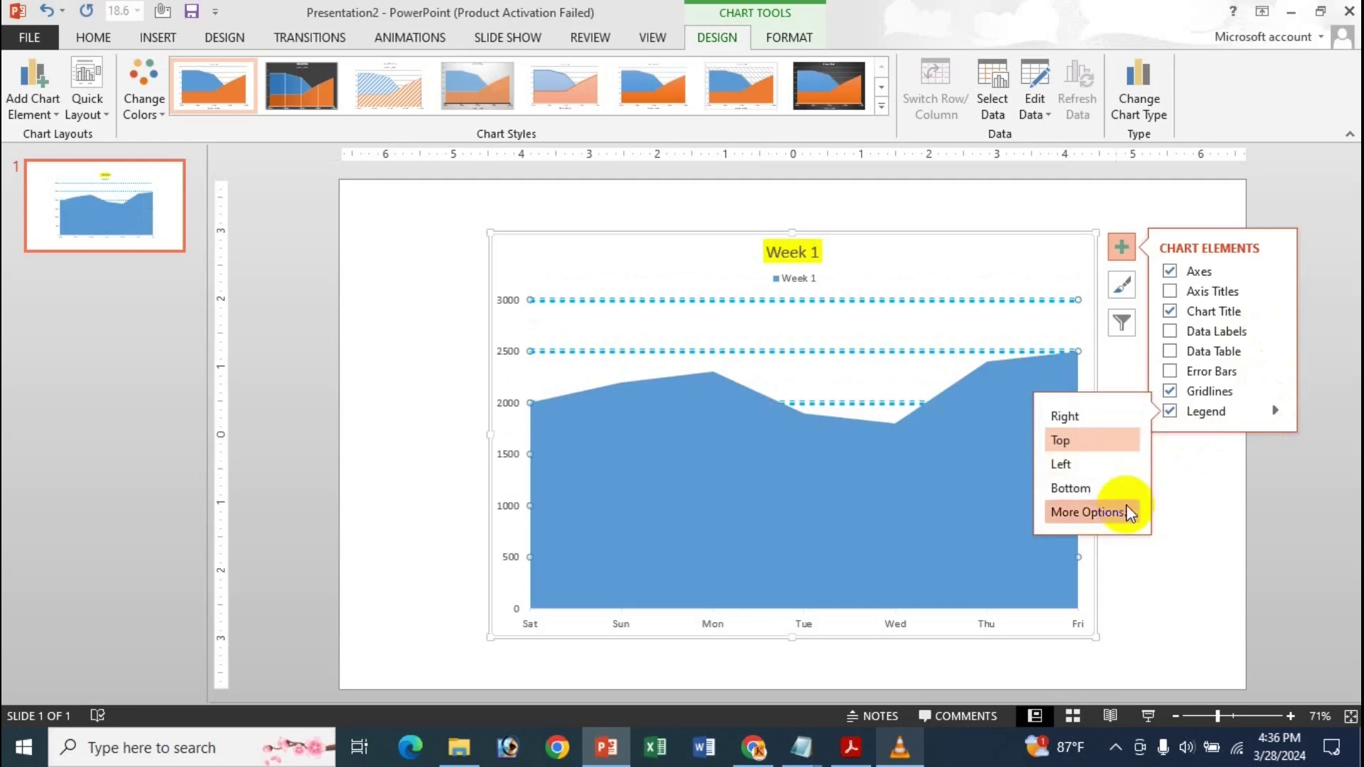
click(1126, 506)
click(1164, 353)
click(1154, 375)
click(1156, 332)
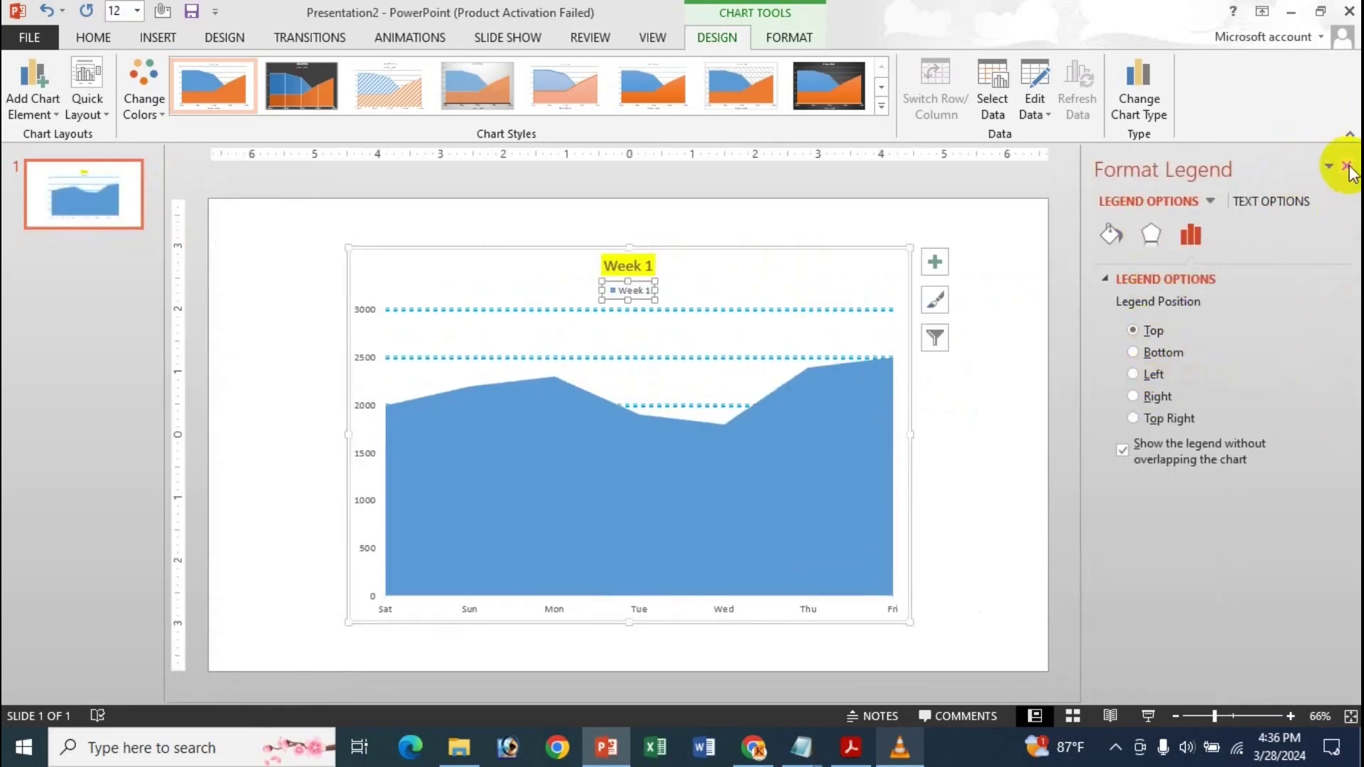
click(1345, 166)
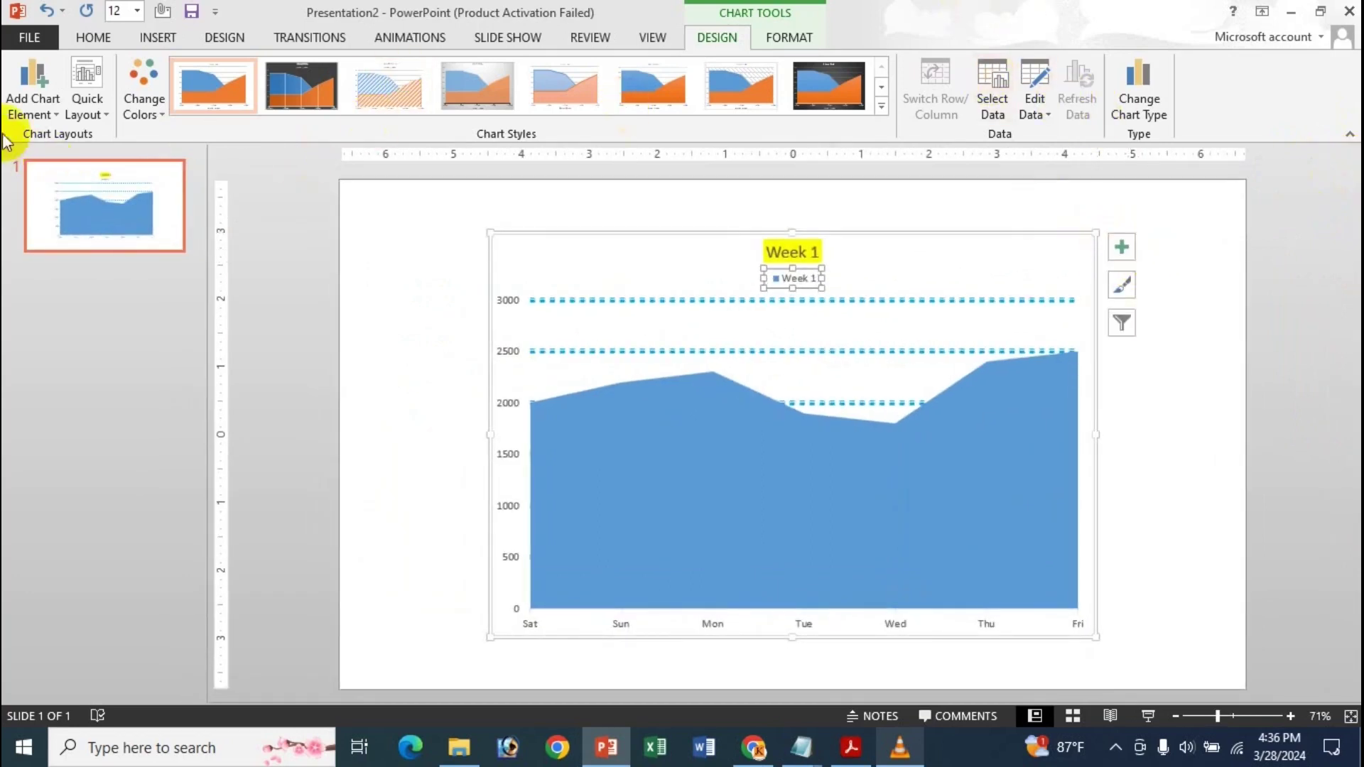
View the Add Chart Element choices and the Quick Layout gallery for the chart.
click(15, 104)
mouse_move(128, 149)
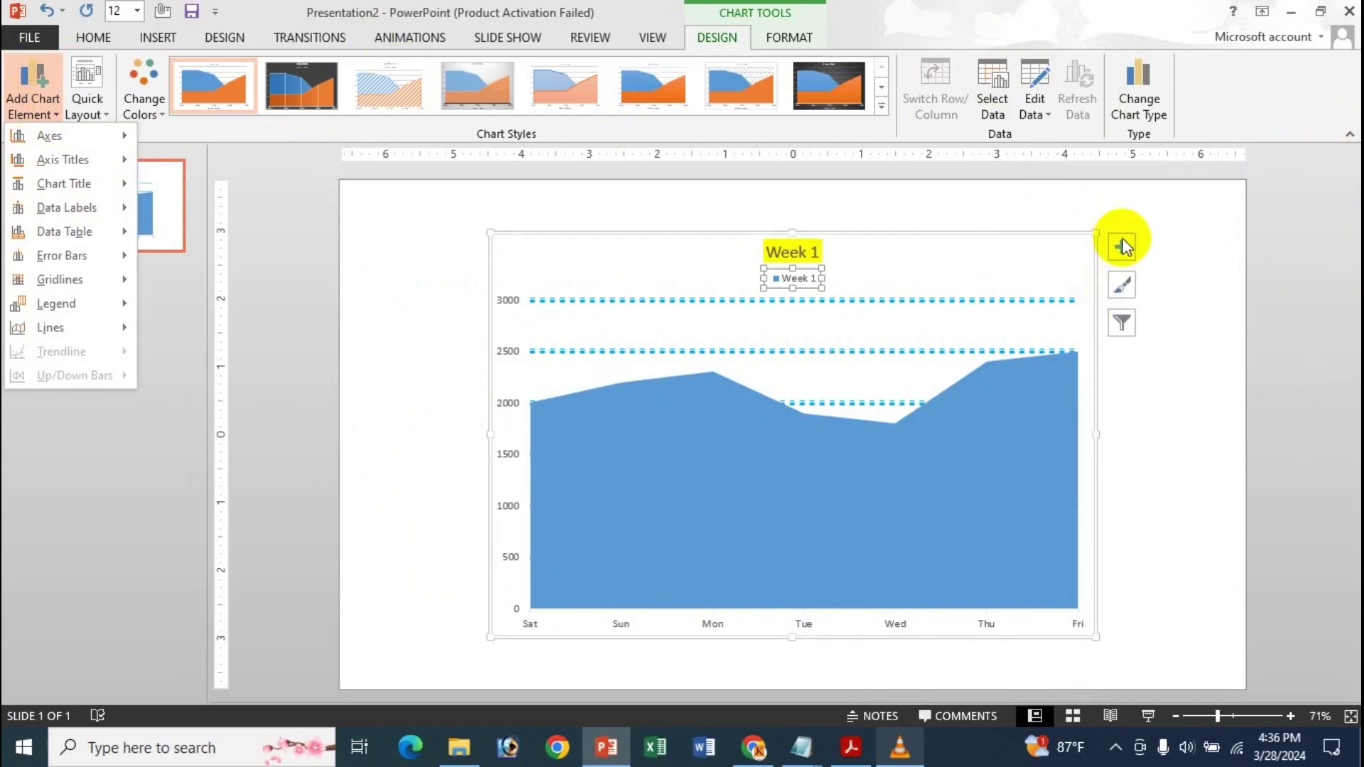
click(22, 78)
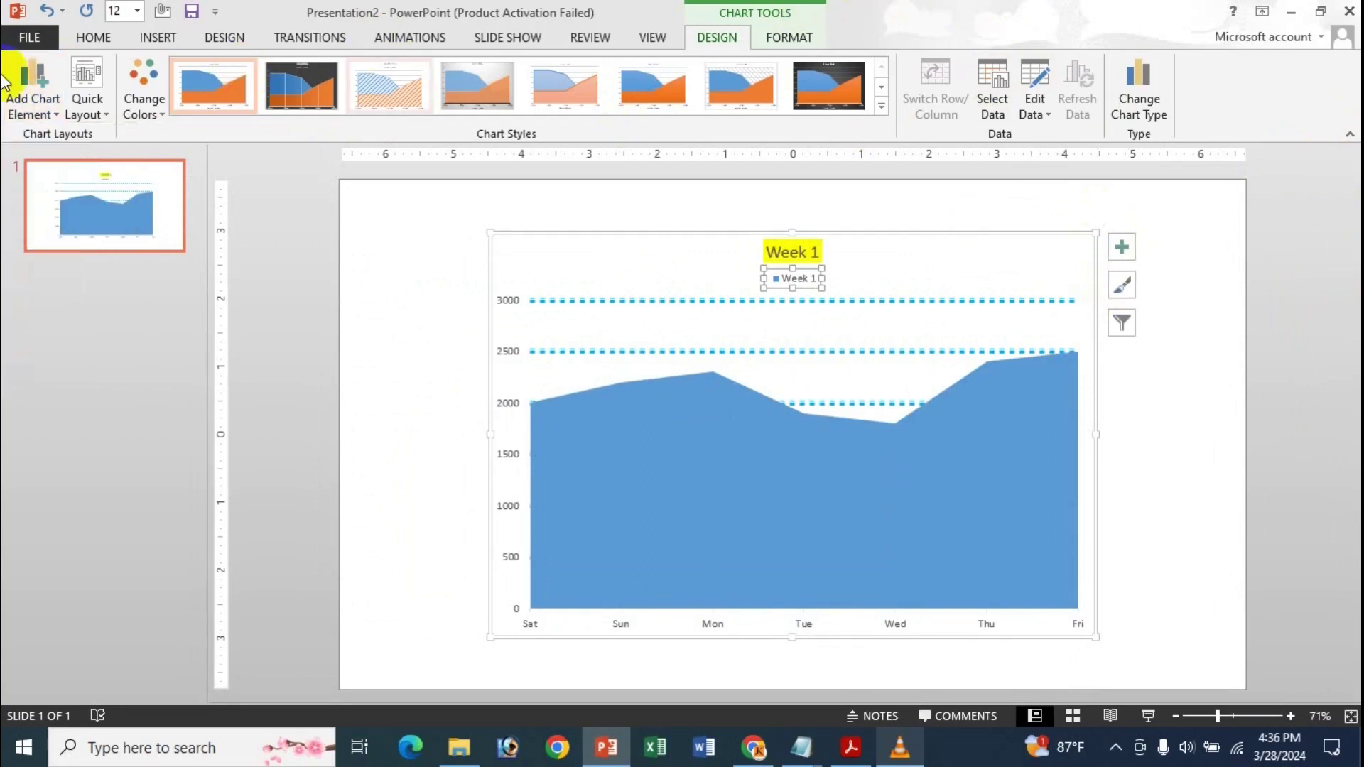
click(91, 106)
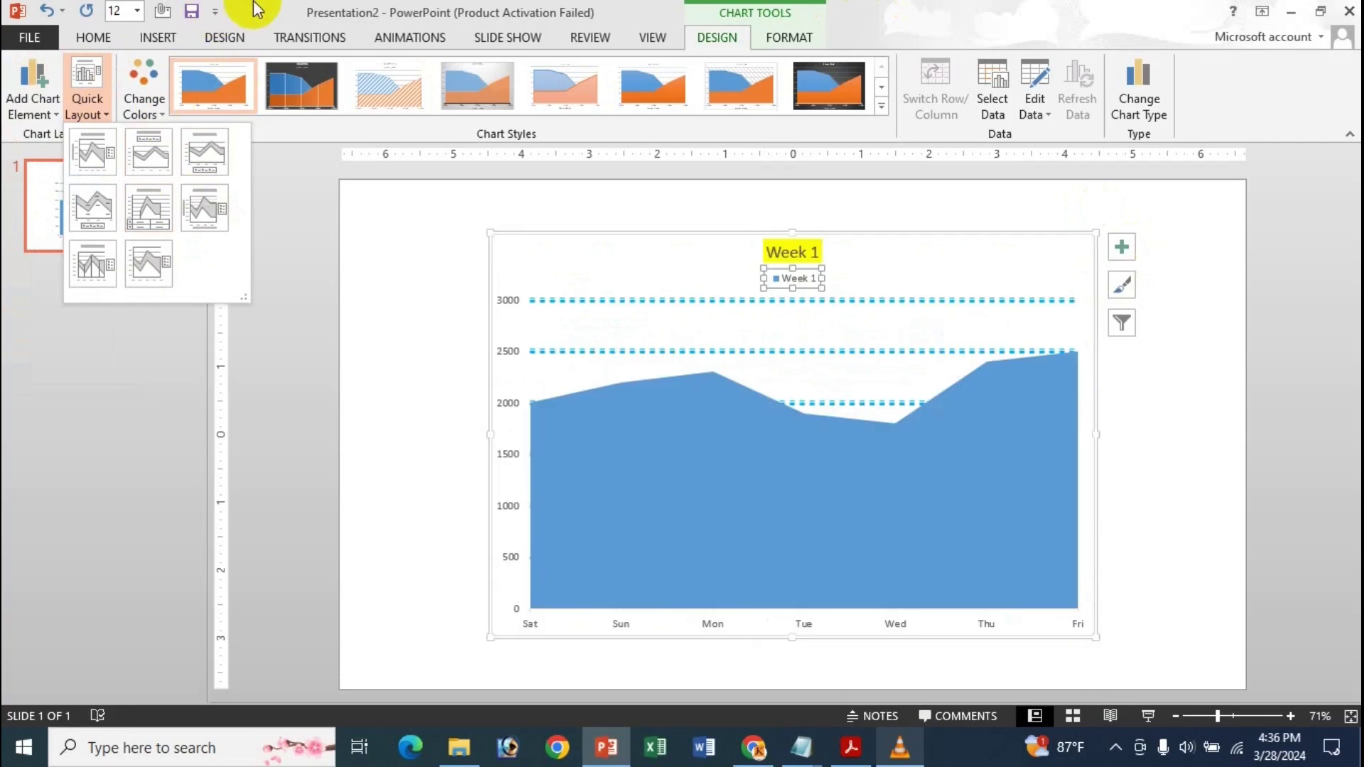
click(147, 152)
Recolor the area chart with the monochromatic gold palette and apply the chart style with the gray gradient background.
click(148, 100)
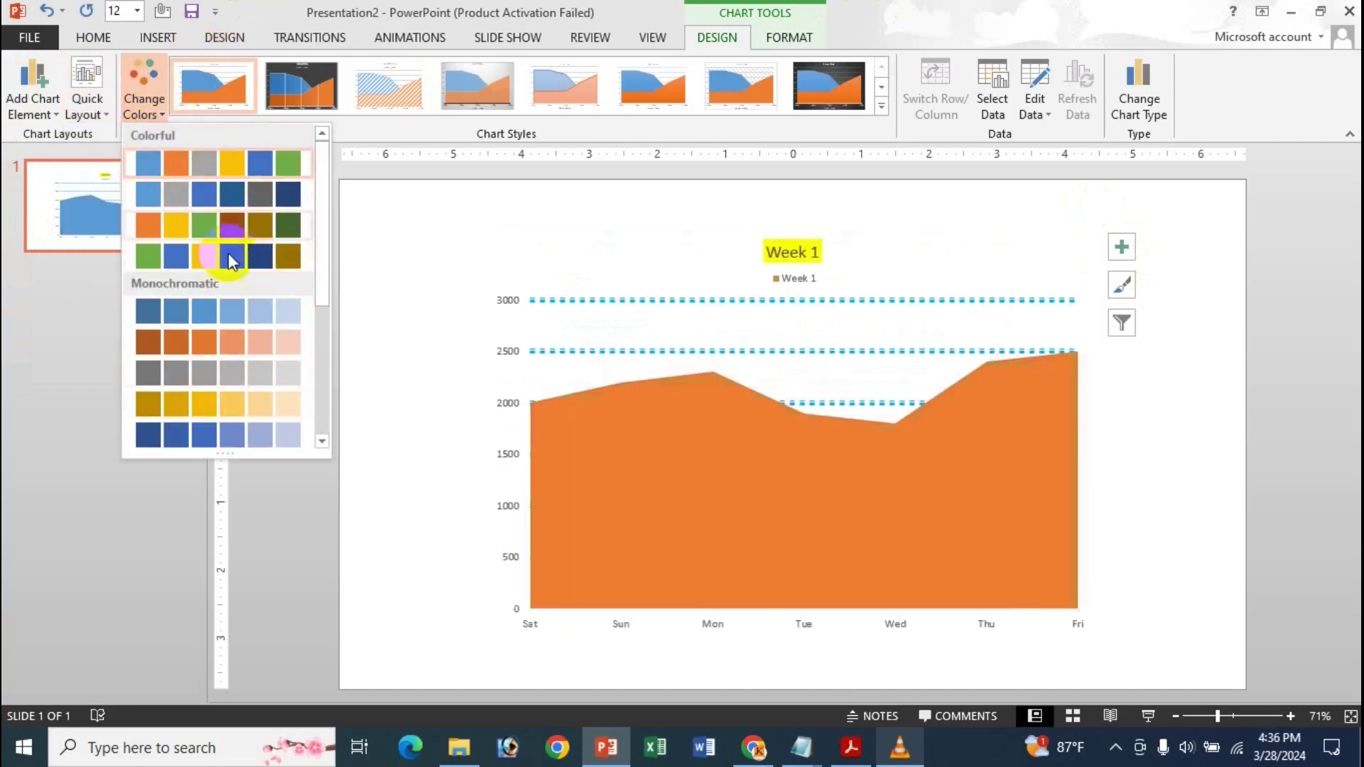
click(224, 397)
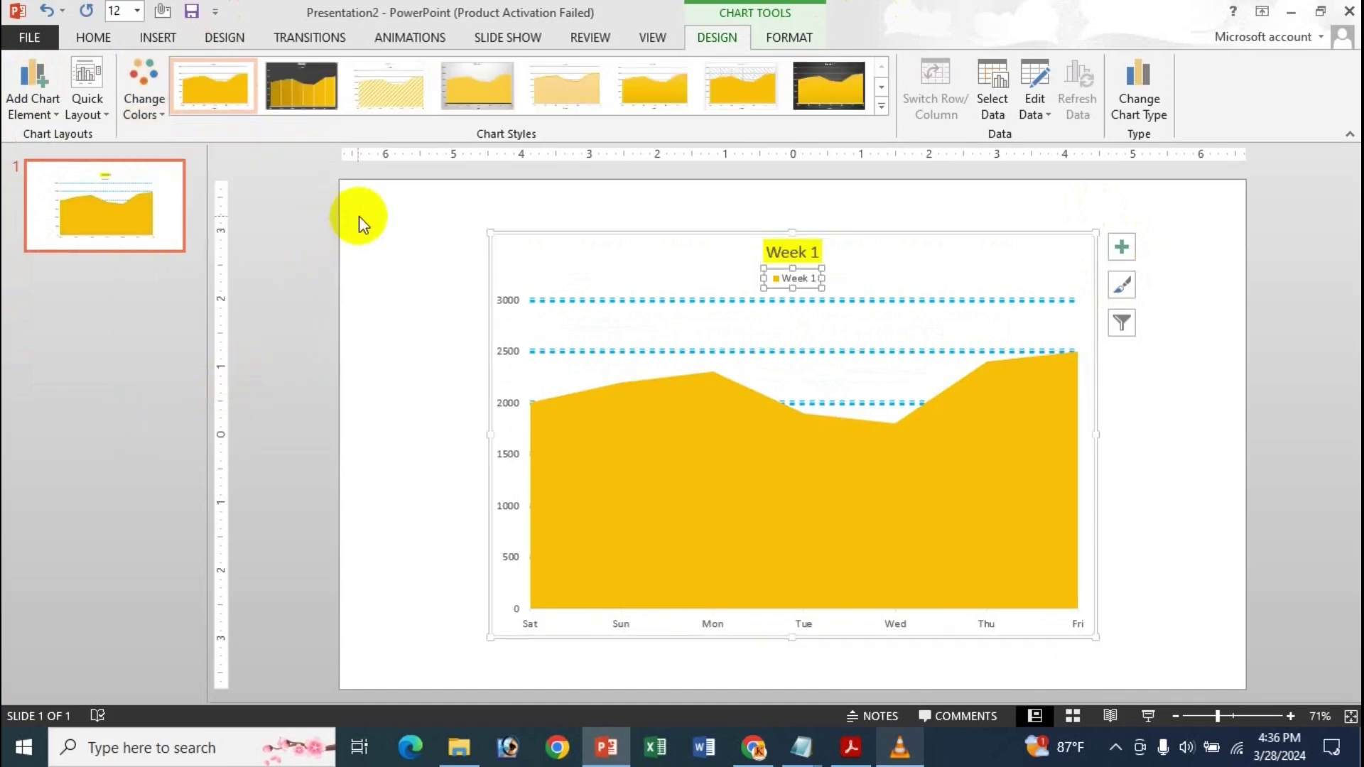
click(240, 71)
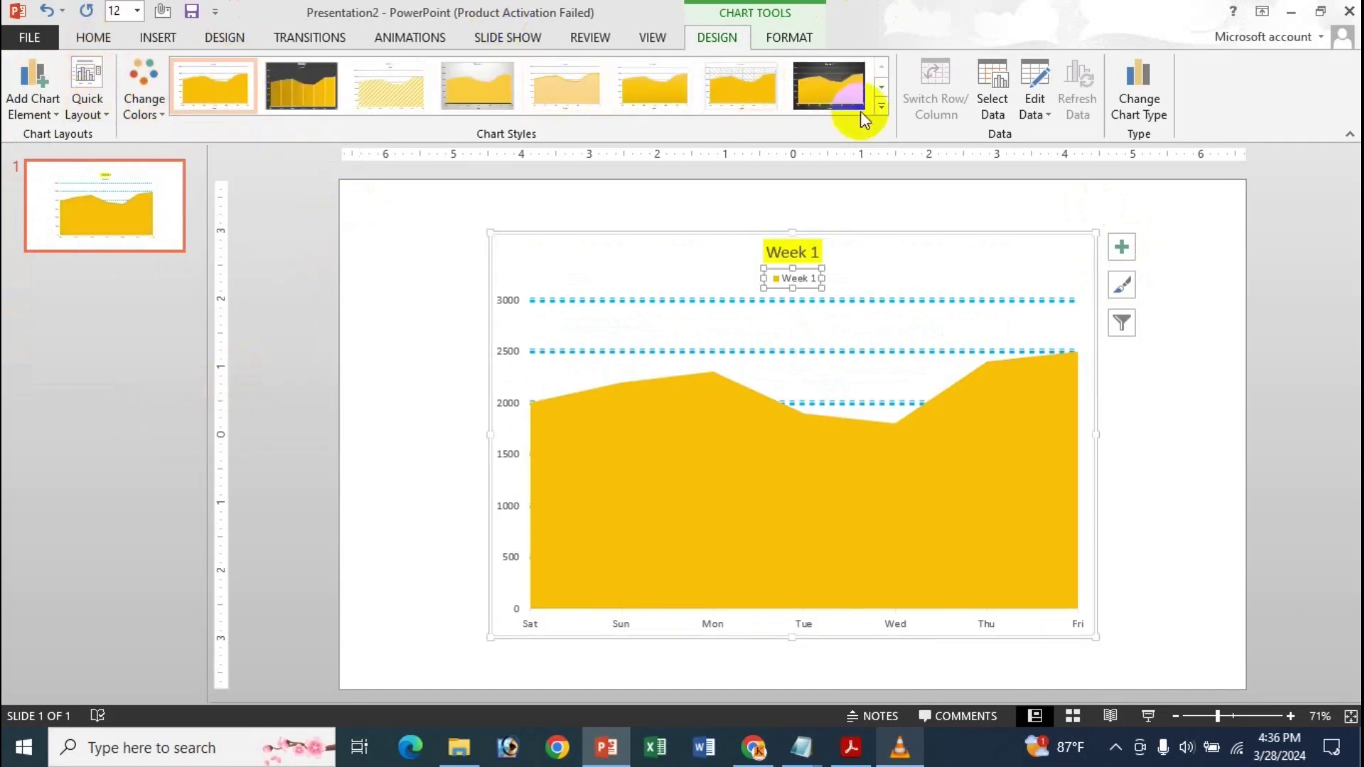
click(881, 107)
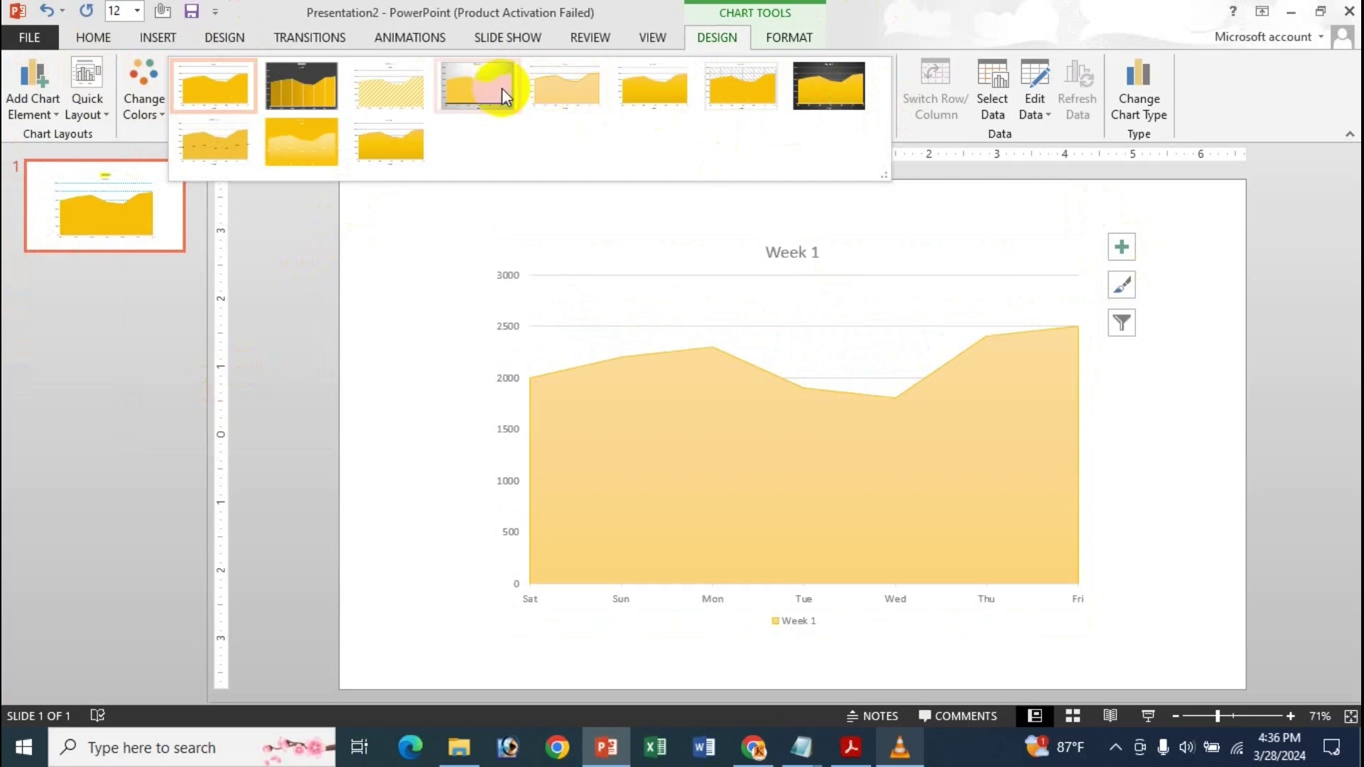
click(501, 88)
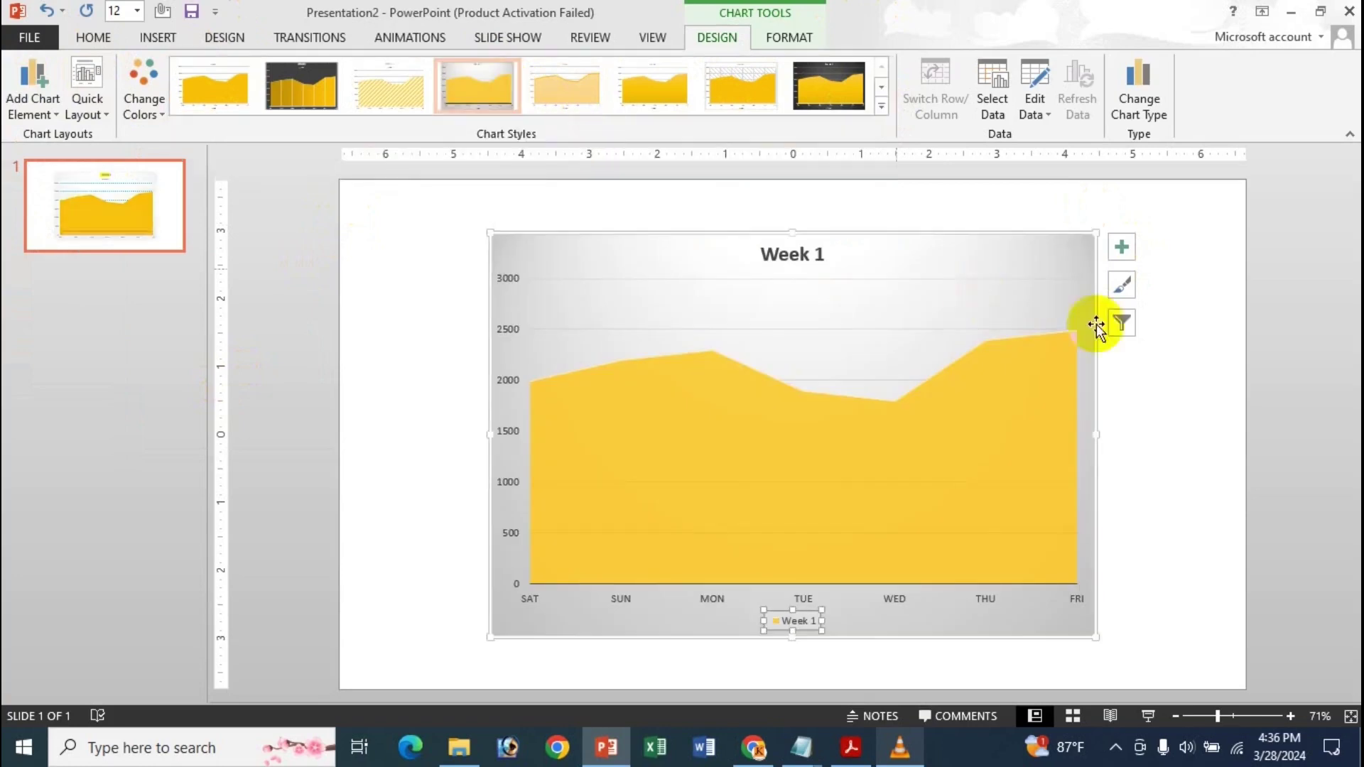
Look through the style and color galleries offered beside the chart, and close them.
click(1120, 247)
click(1123, 284)
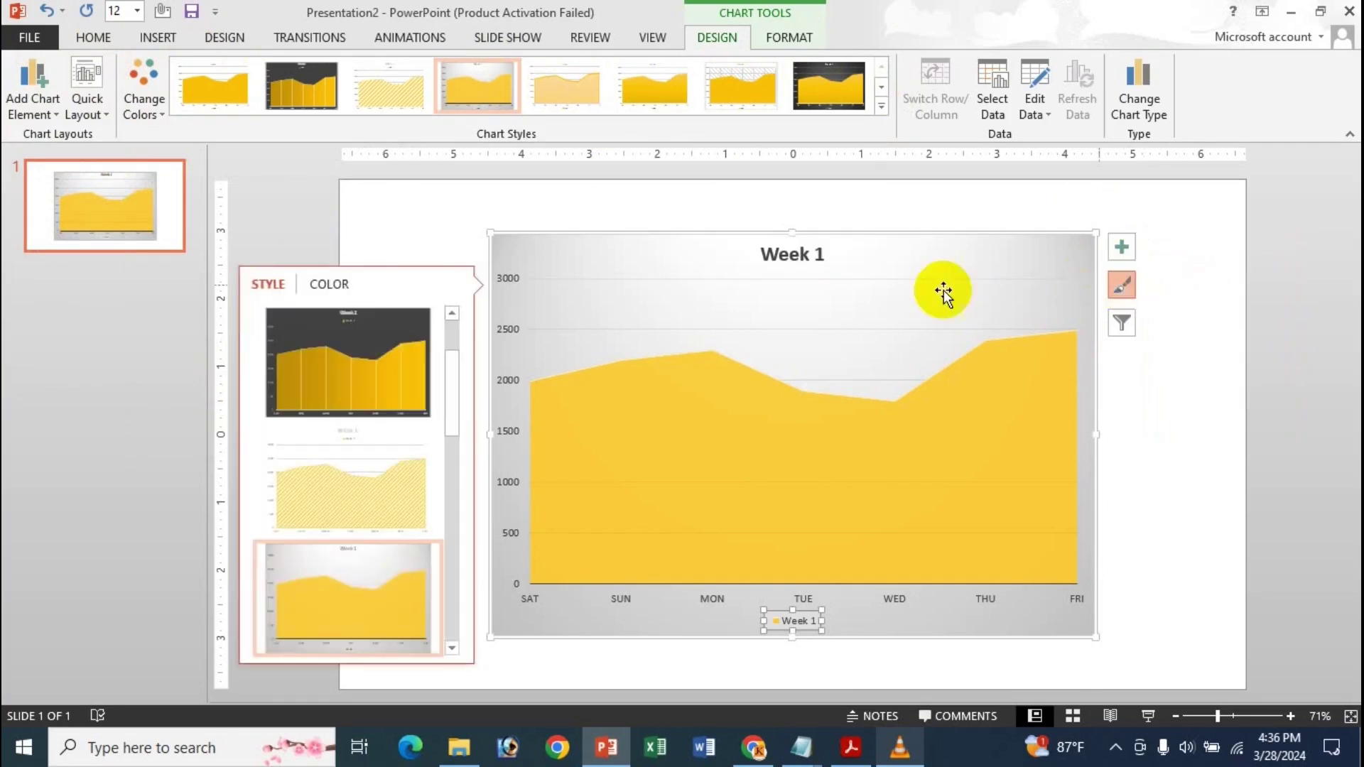
click(291, 381)
scroll(319, 426, down, 5)
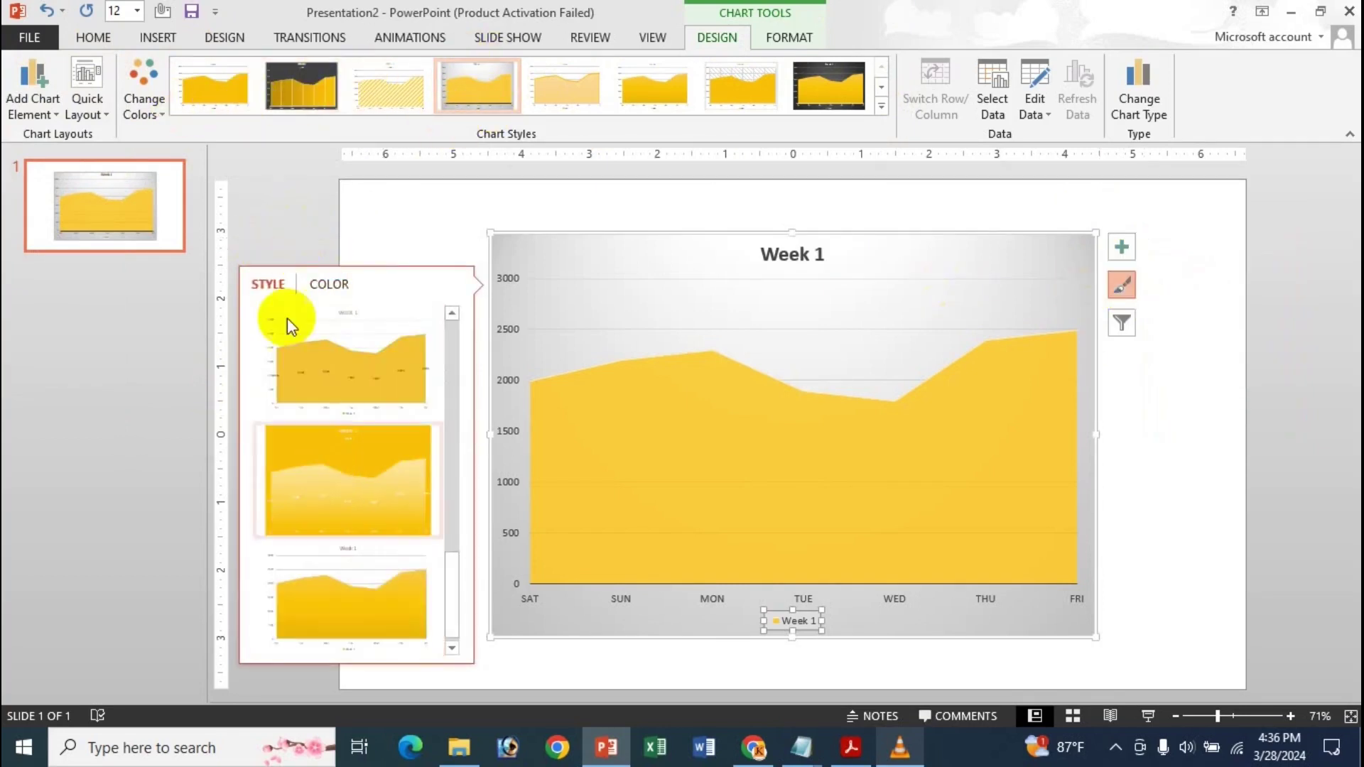
click(331, 285)
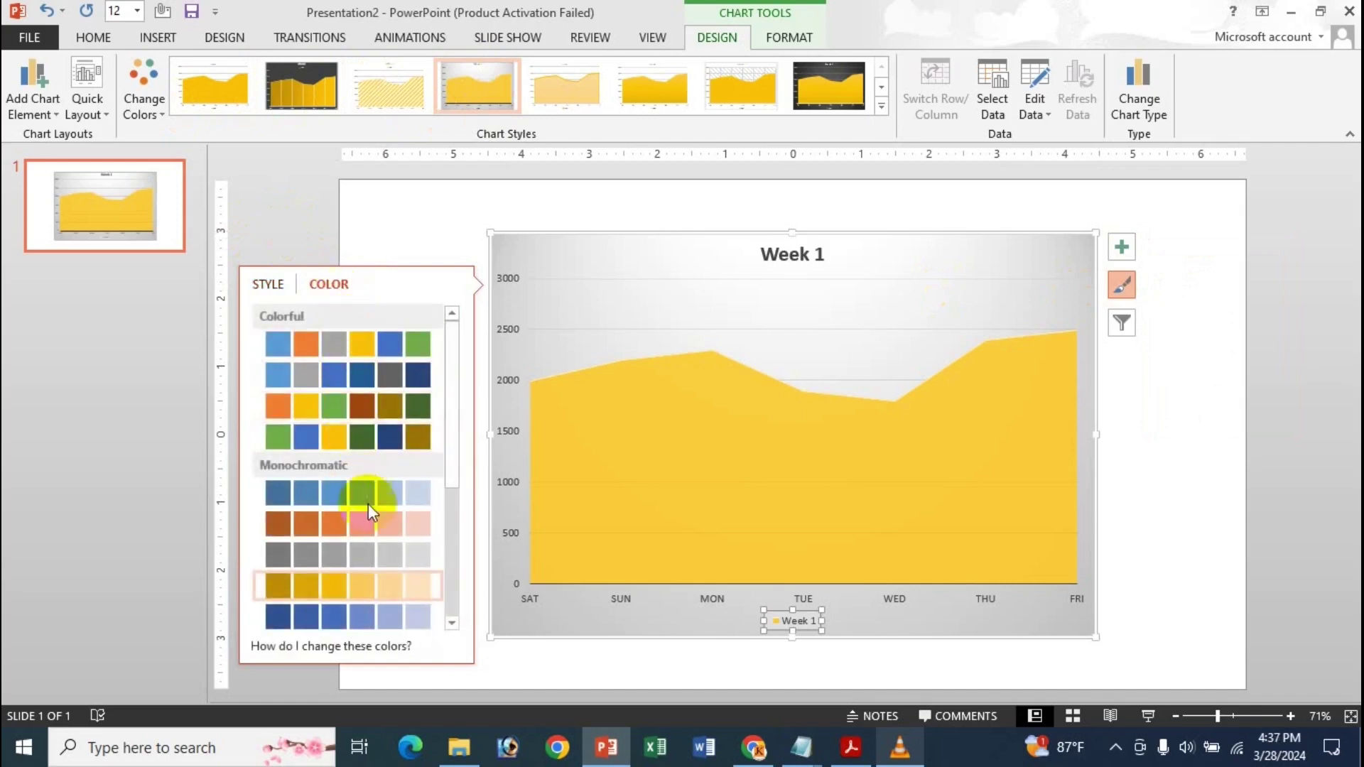
scroll(363, 494, down, 3)
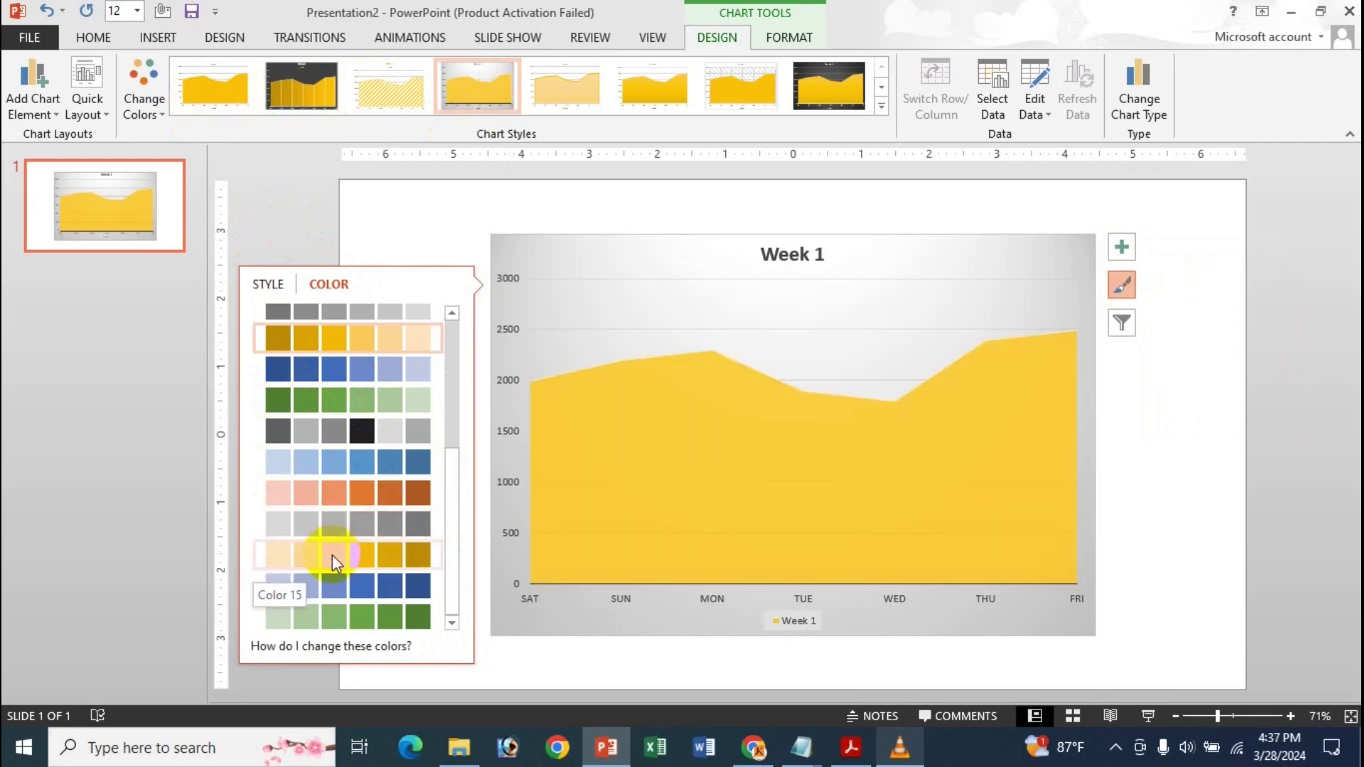
click(1122, 287)
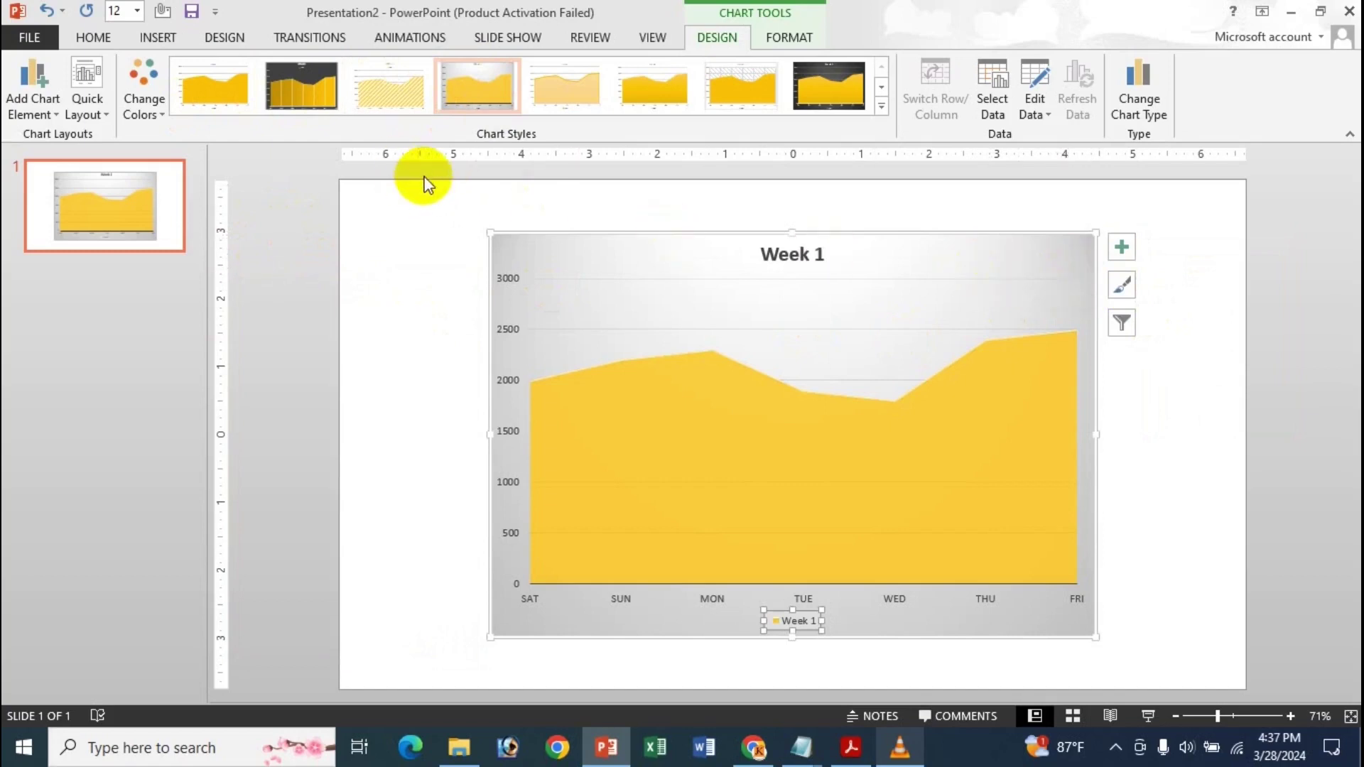
Add a data series named Week 2 to the chart's data source, with values from =Sheet1!$B$3:$B$6.
click(1005, 96)
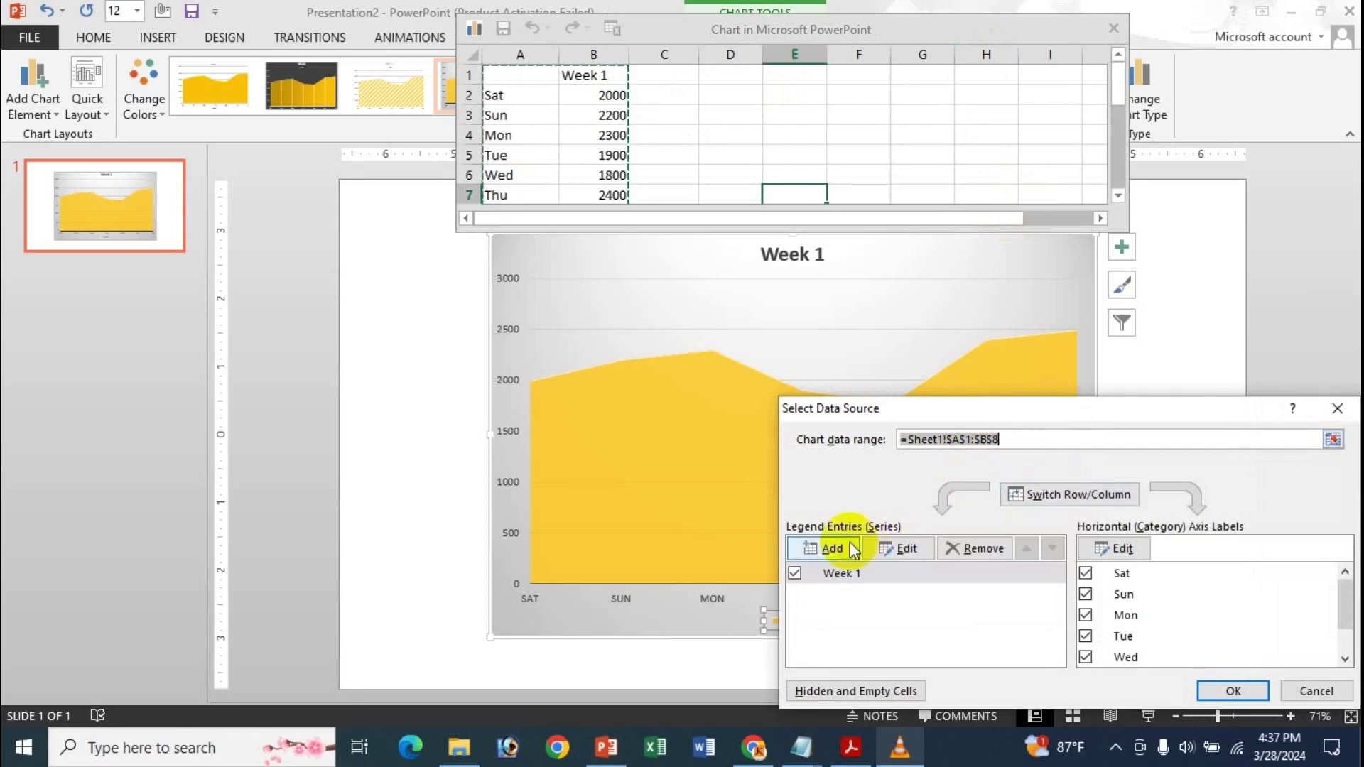
click(846, 572)
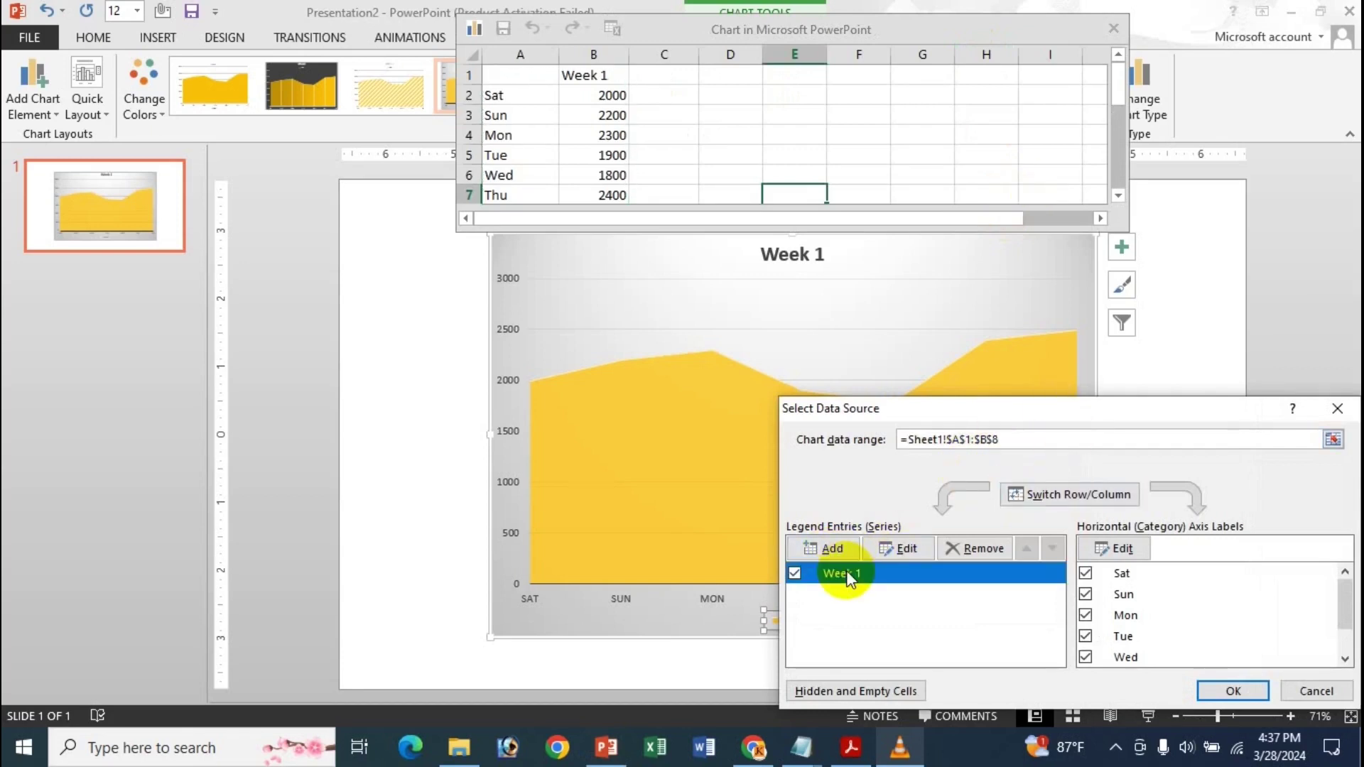
click(840, 547)
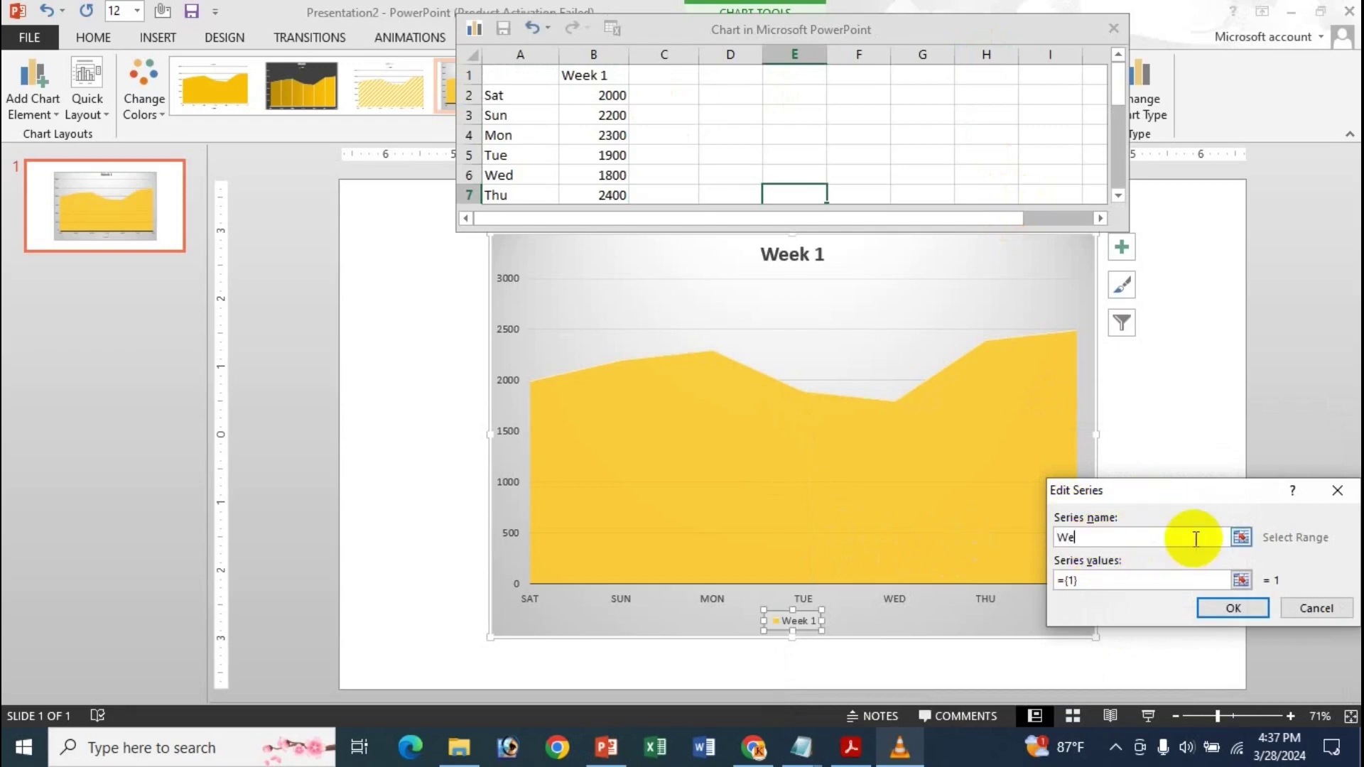
text(Week 2)
click(1083, 578)
drag(1076, 574, 1068, 577)
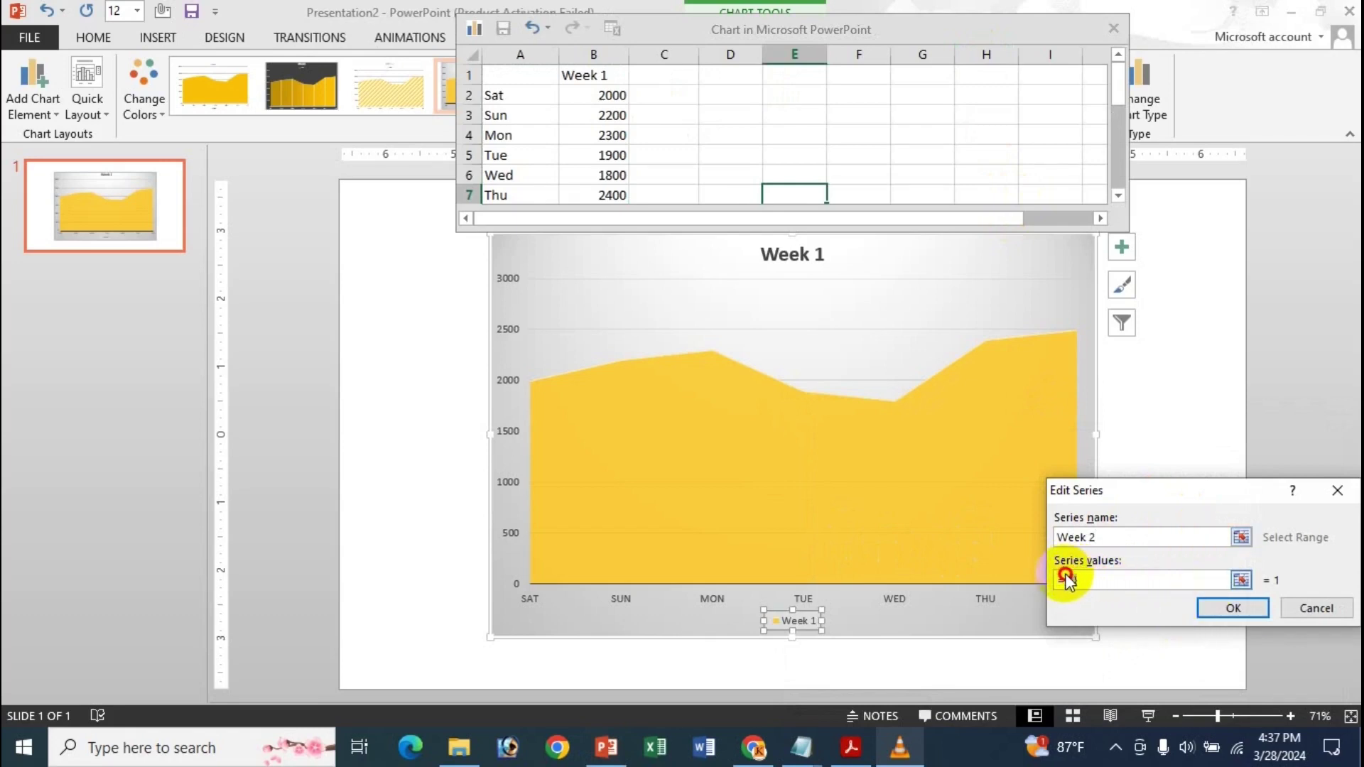
drag(600, 118, 611, 174)
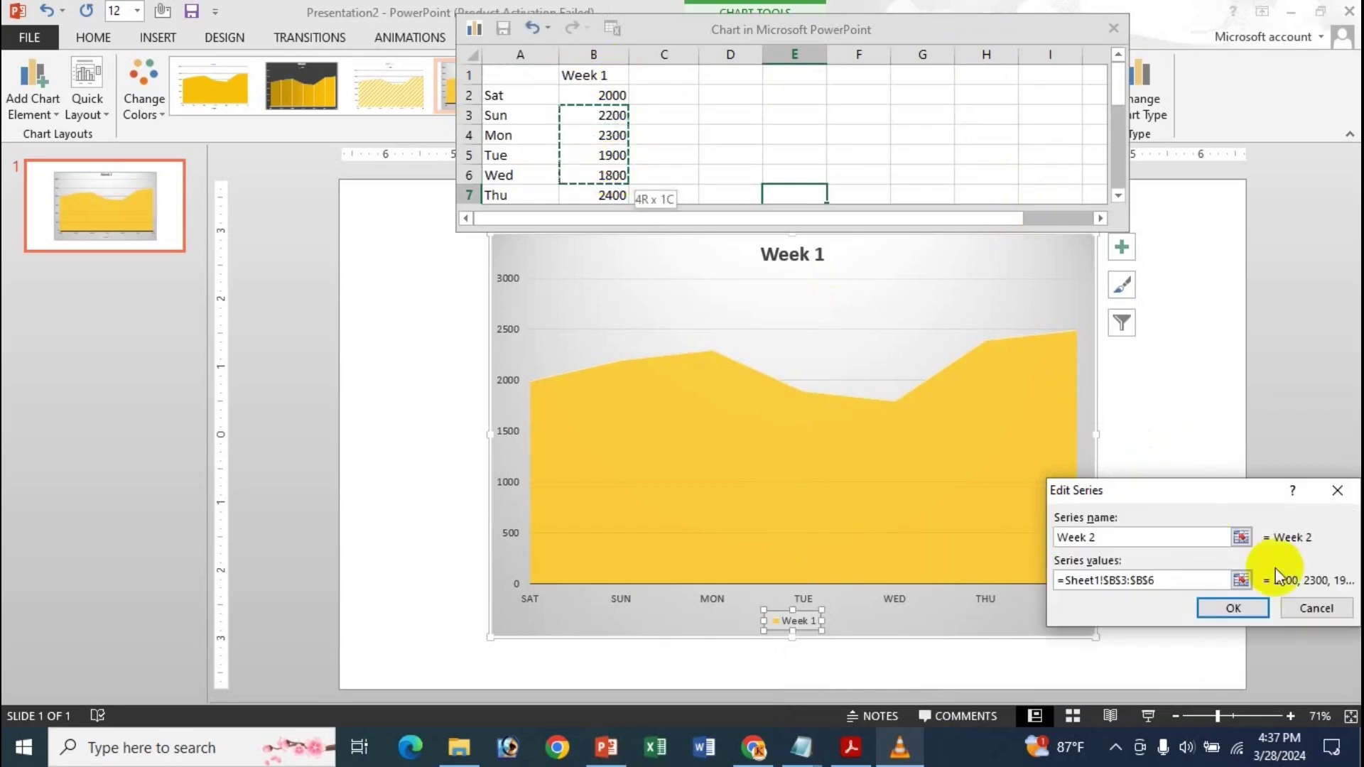
click(1235, 608)
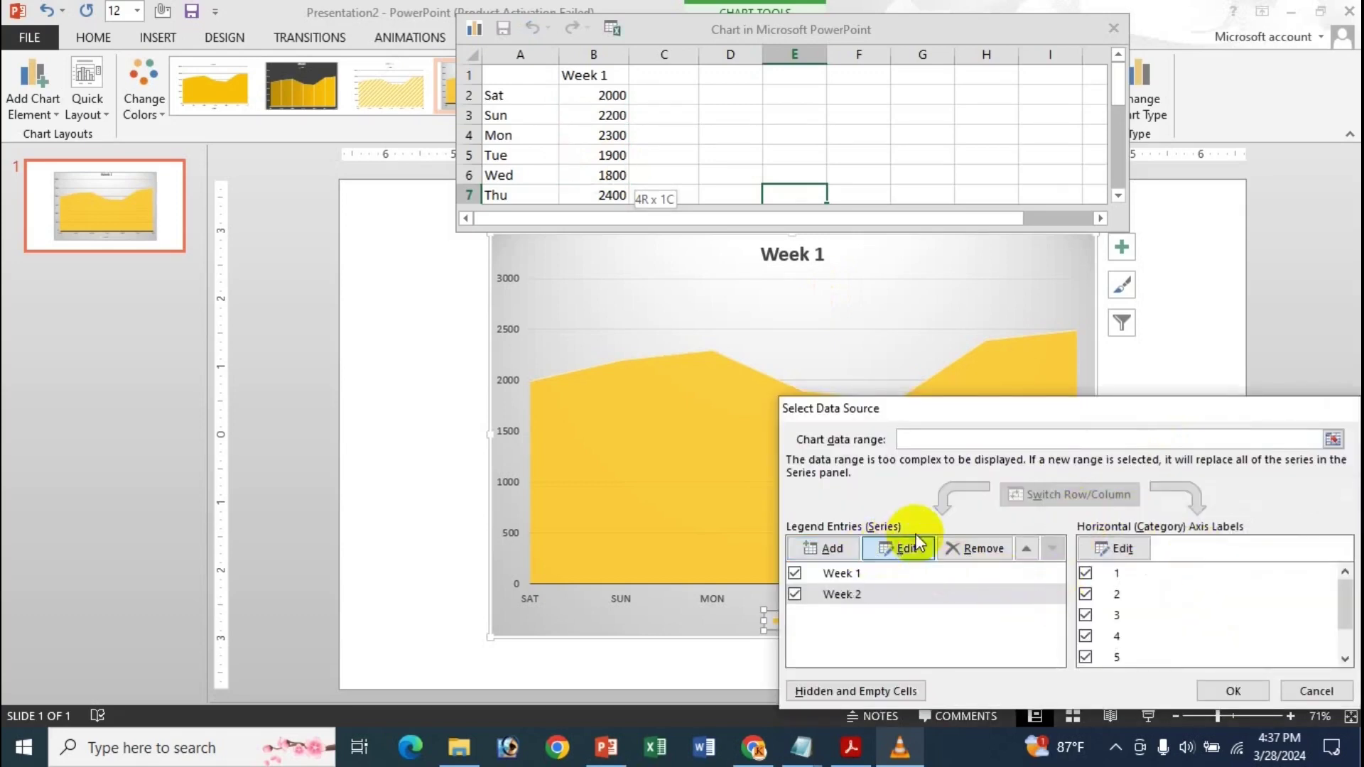
Open and close the Week 2 series for editing, and remove that series from the data source.
click(916, 537)
click(1335, 488)
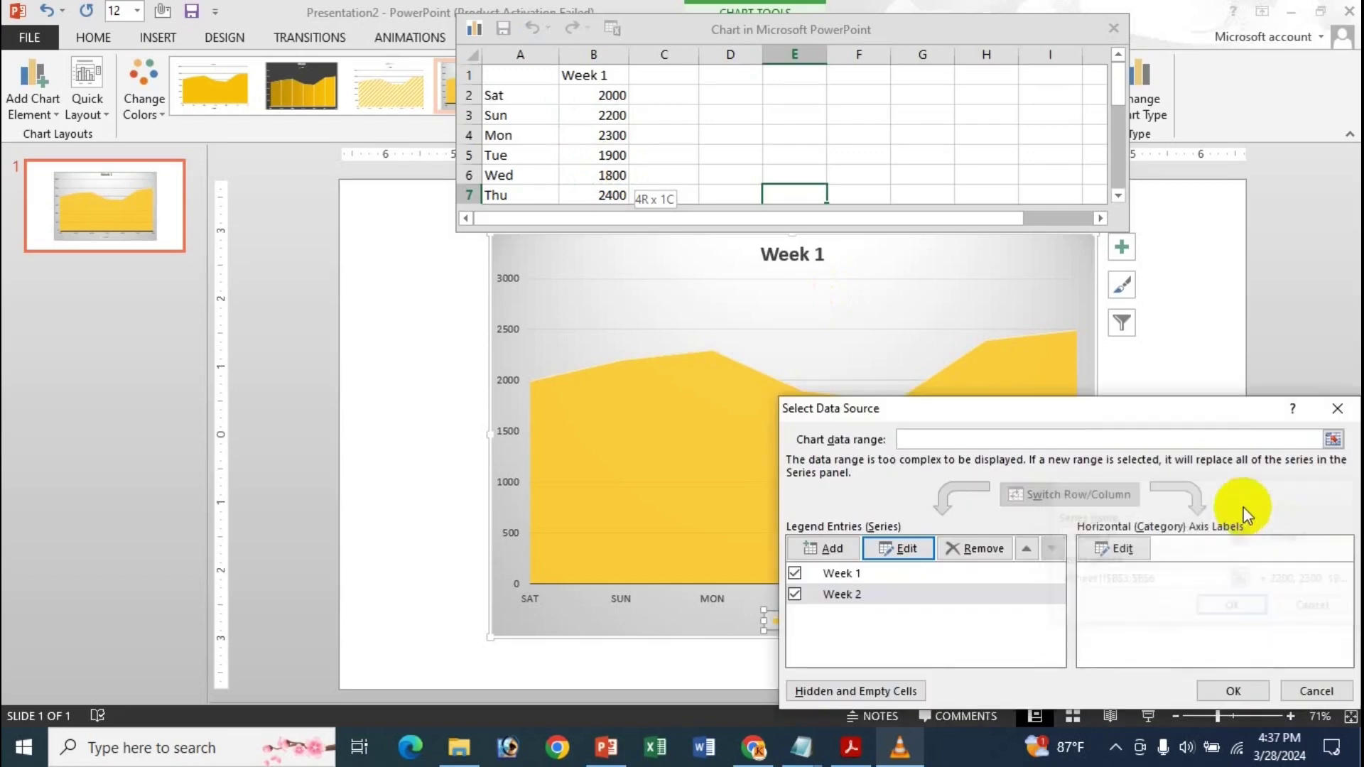
click(997, 548)
Examine the horizontal axis category entries and their label range, and close the Axis Labels dialog.
click(1151, 592)
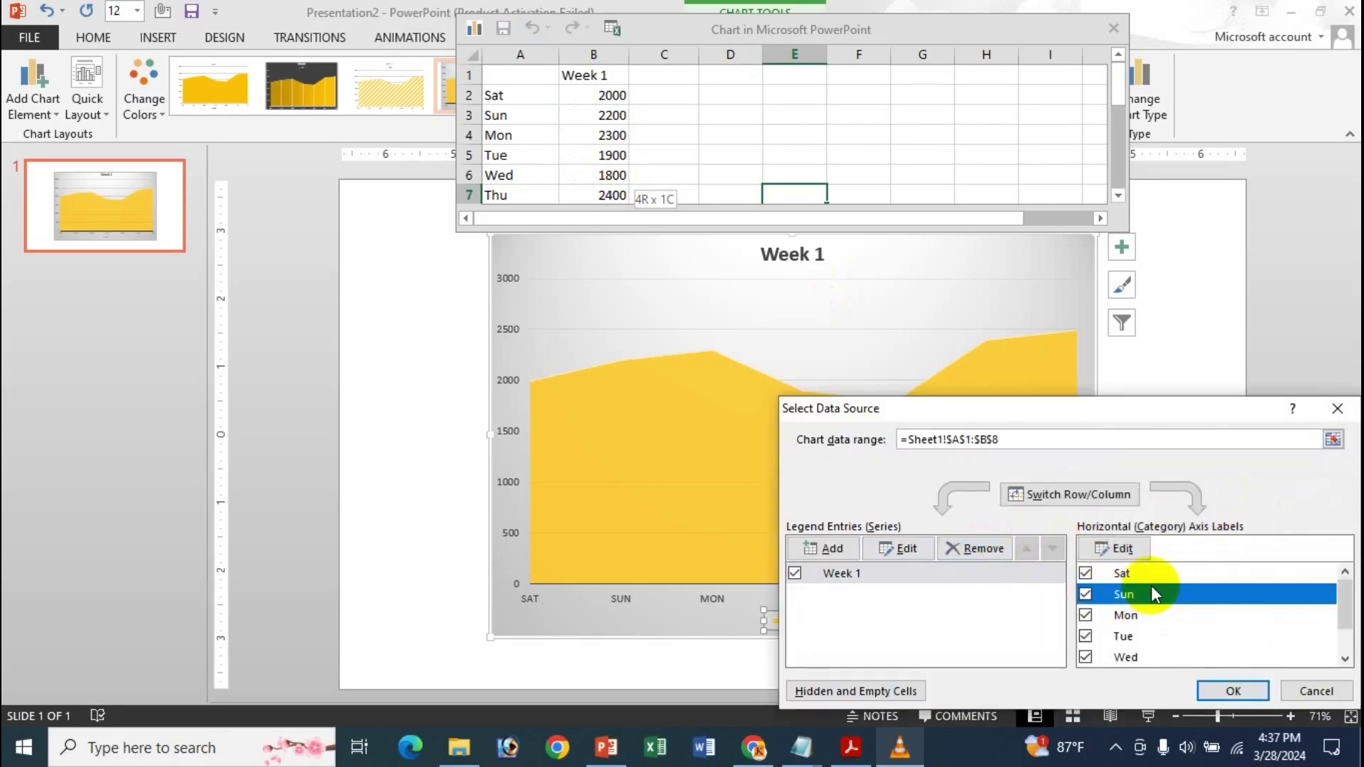
click(1155, 617)
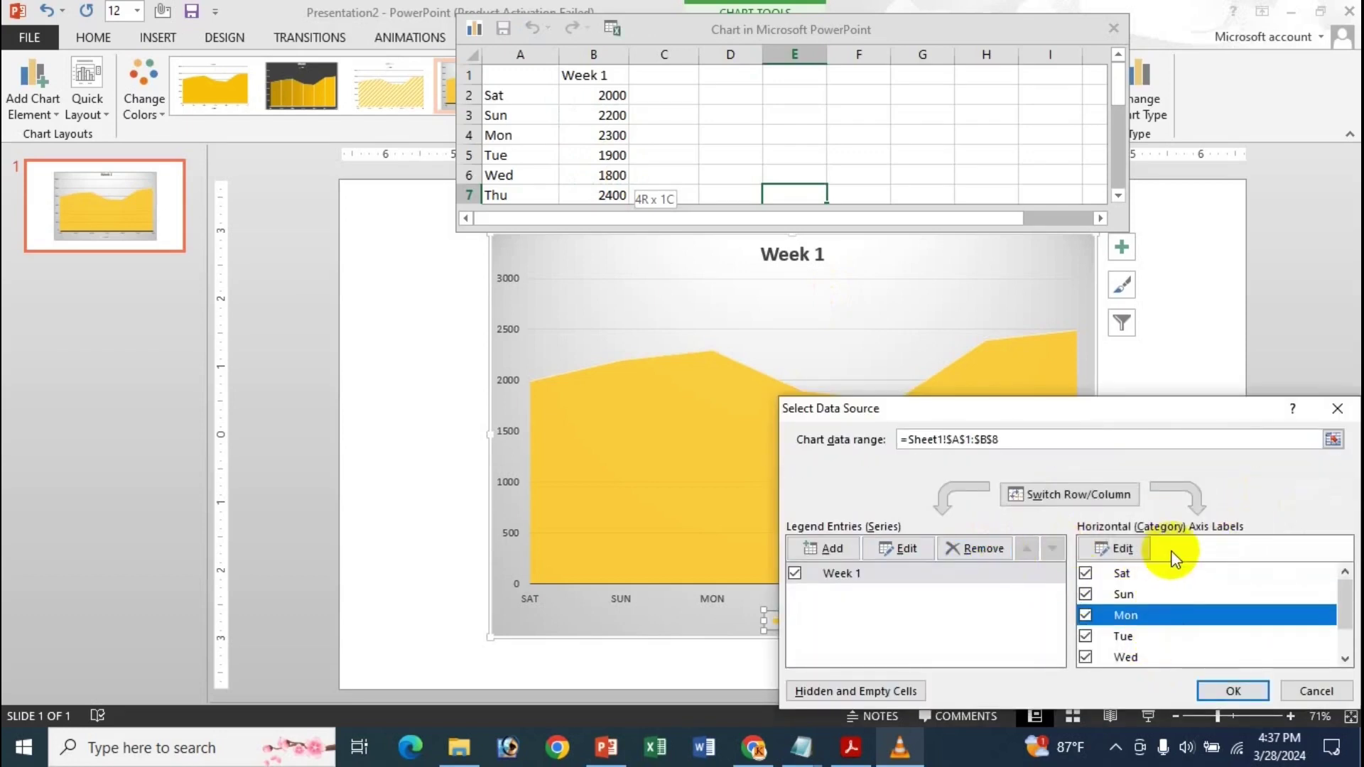
click(1156, 600)
click(1150, 617)
click(1117, 549)
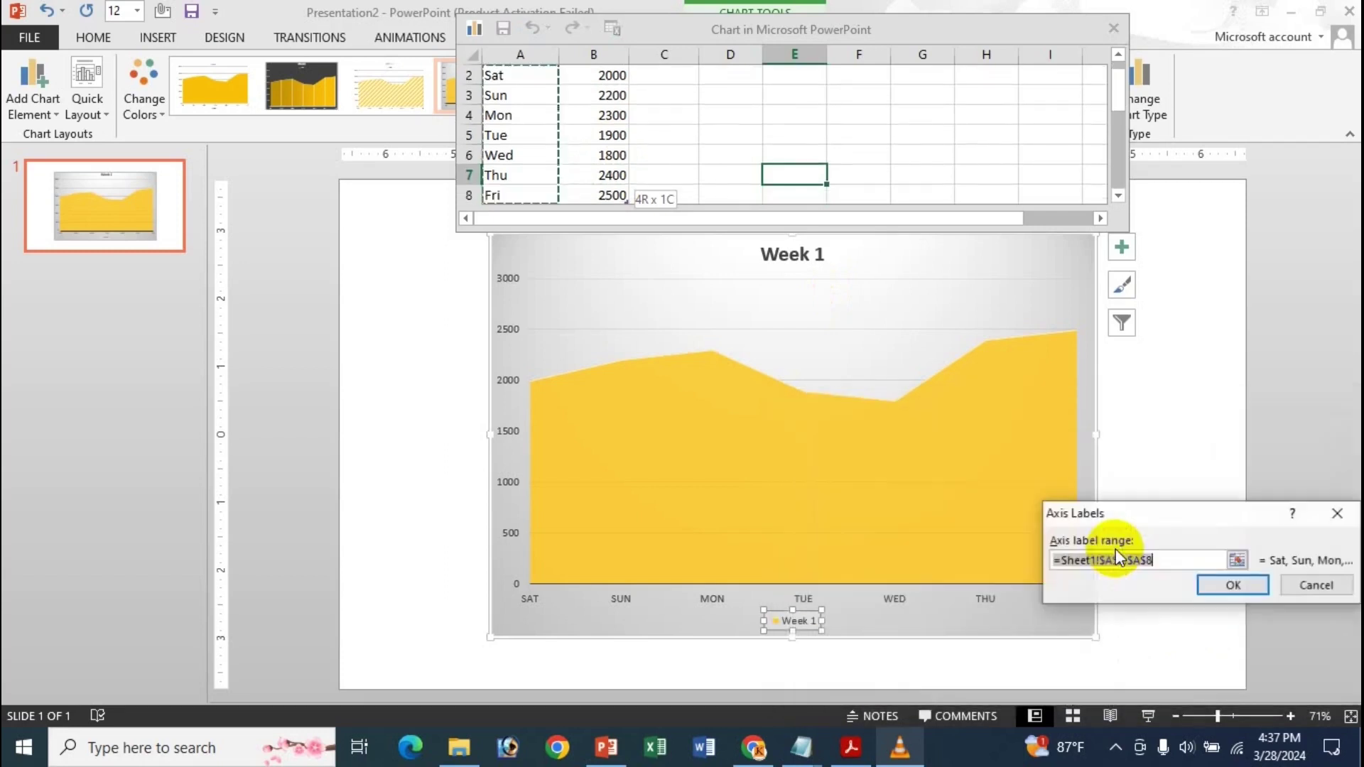
click(1337, 513)
Switch the chart's rows and columns so the days become series, and close the data sheet.
click(1072, 489)
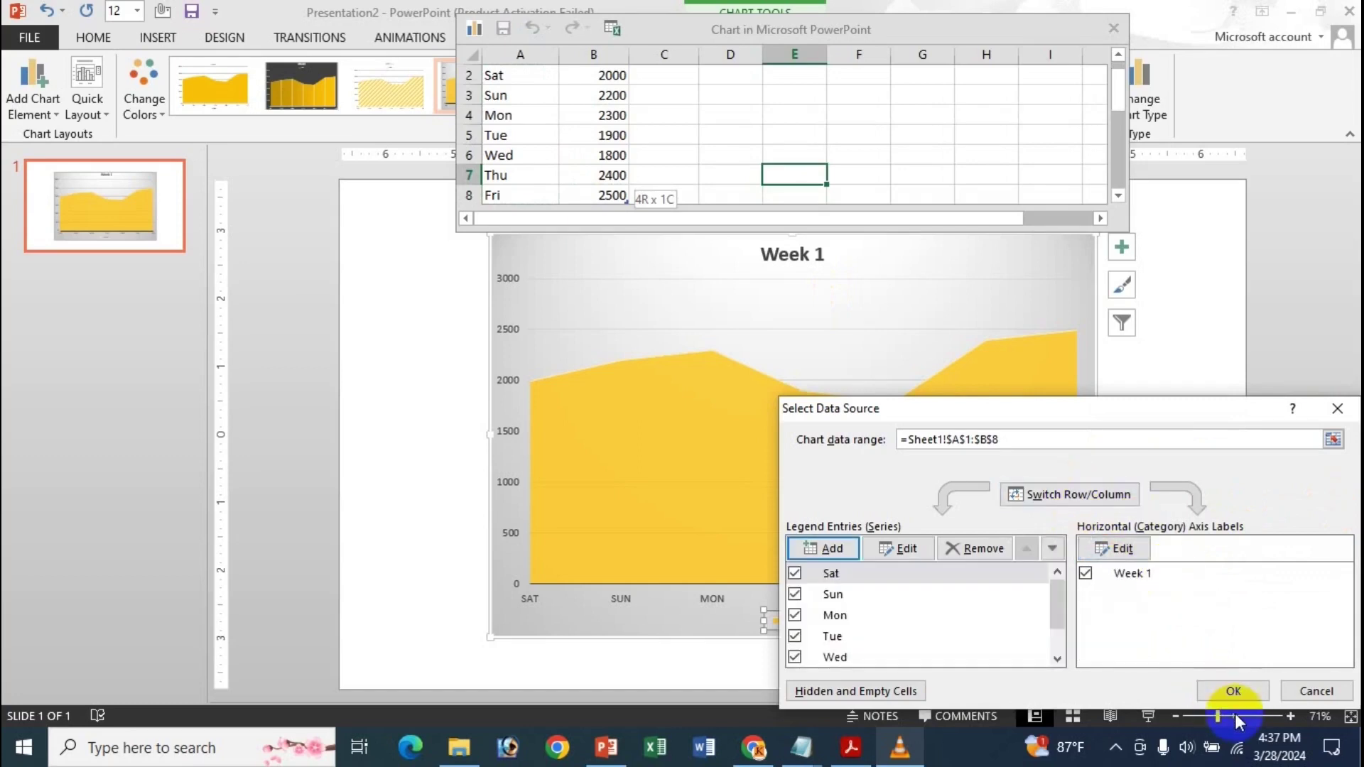
click(1230, 691)
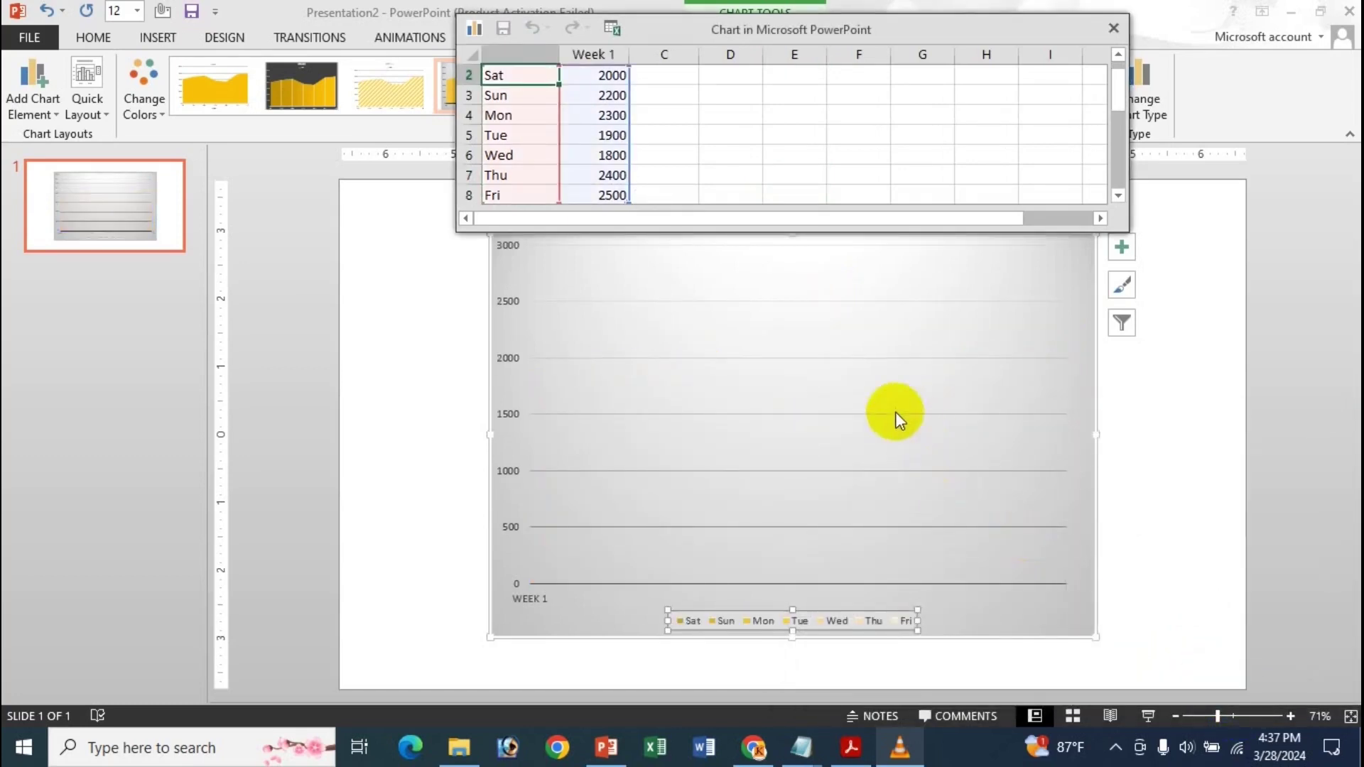
scroll(578, 116, up, 1)
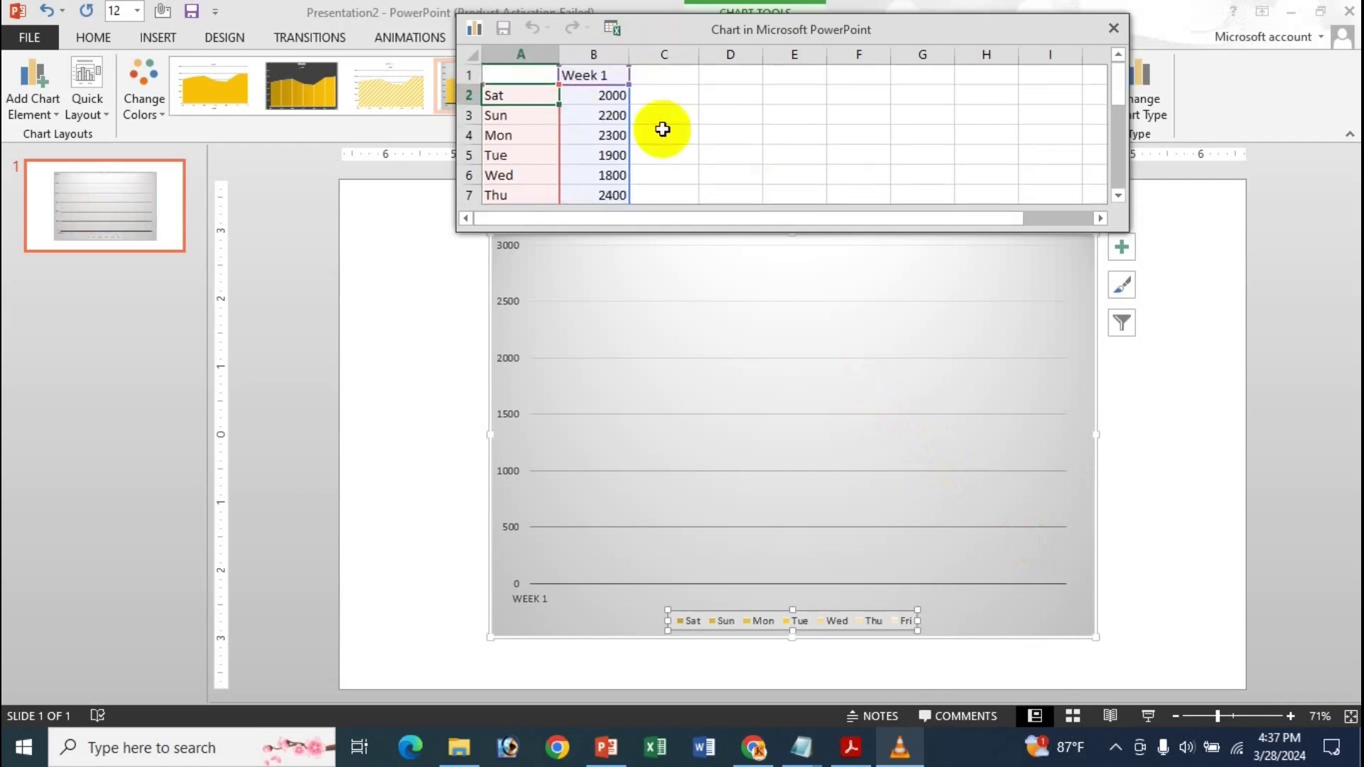
click(1113, 28)
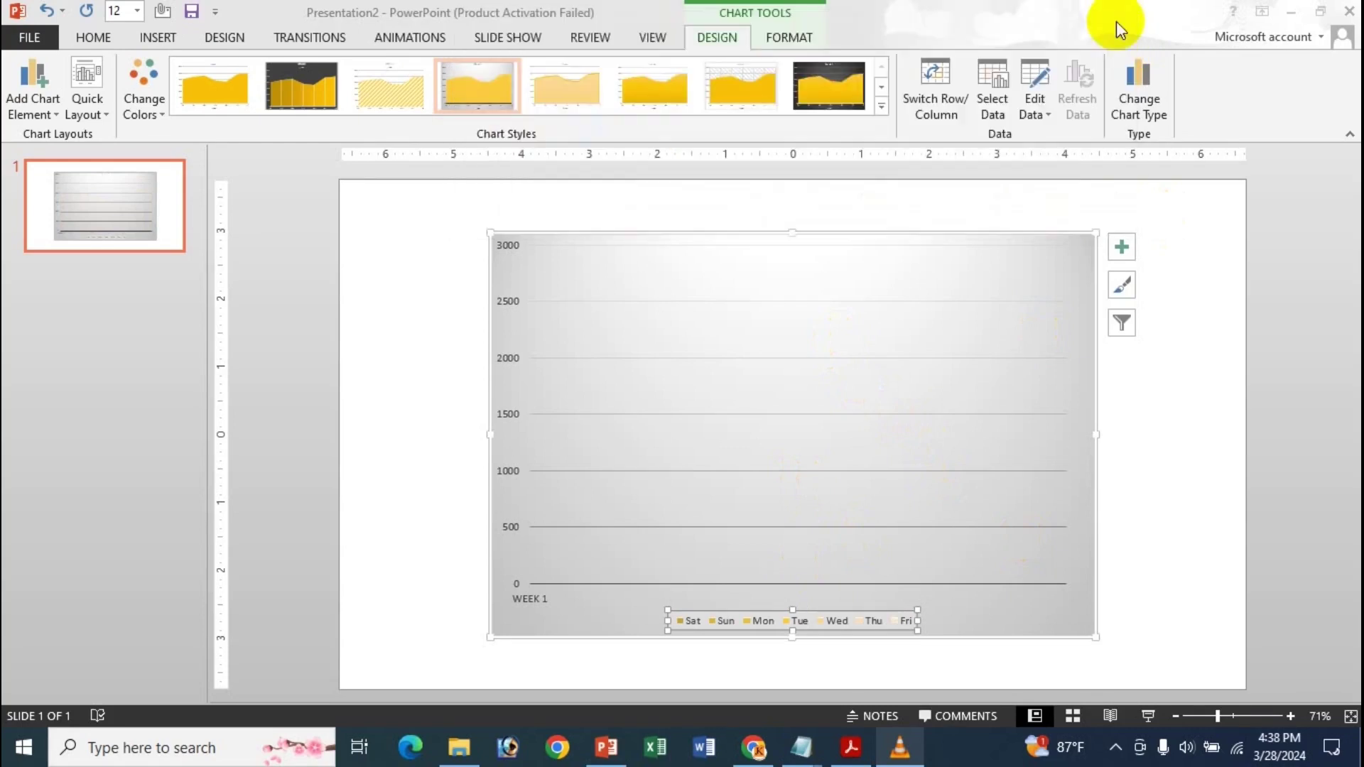
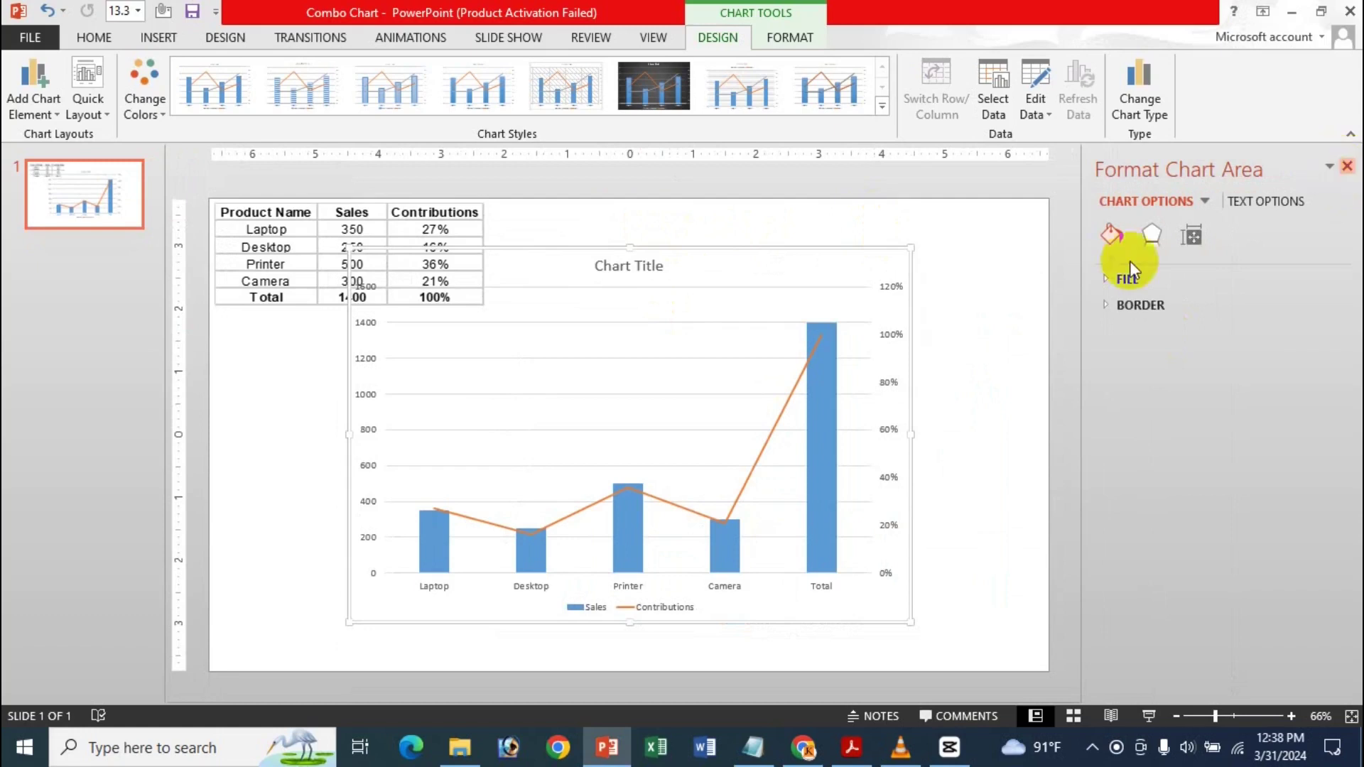
Move the combo chart beside the product sales table and close its list of chart elements.
drag(919, 244, 1067, 253)
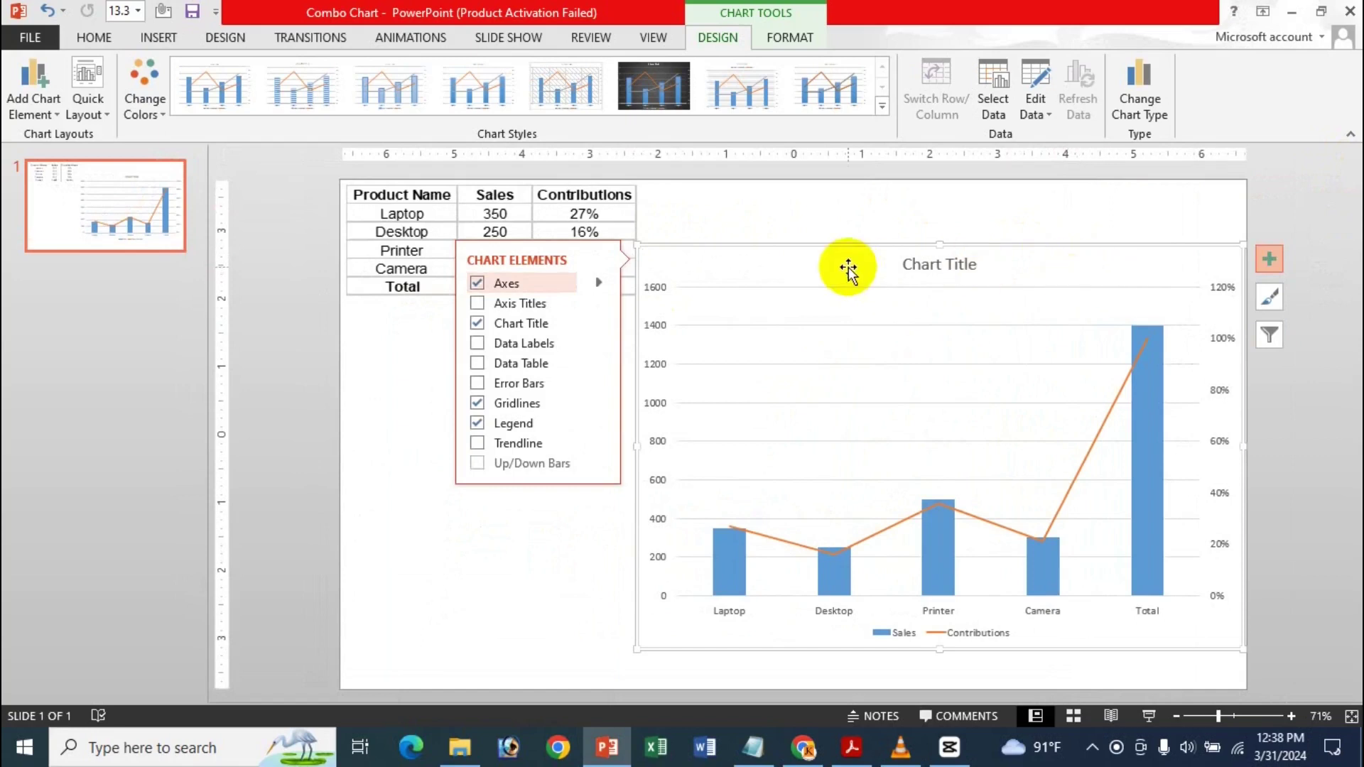
click(1269, 262)
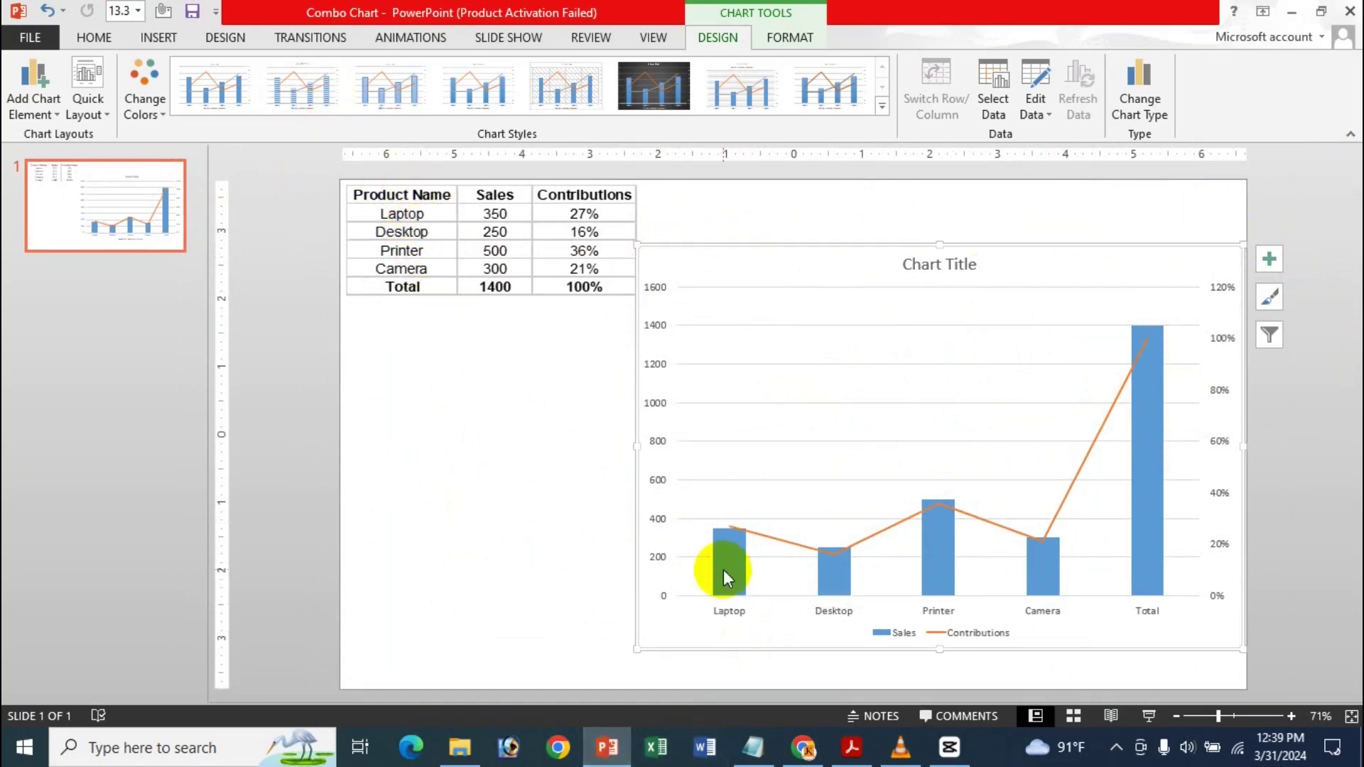
mouse_move(723, 571)
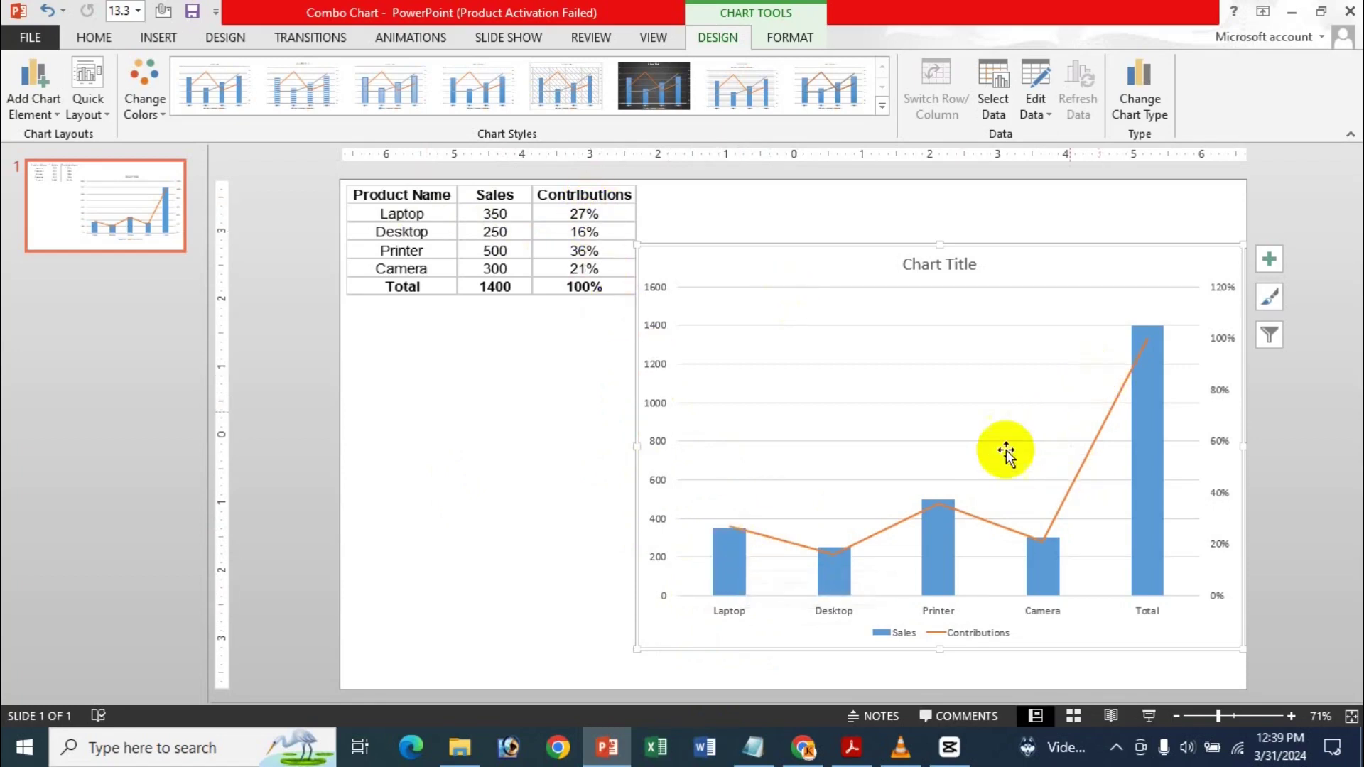
mouse_move(733, 533)
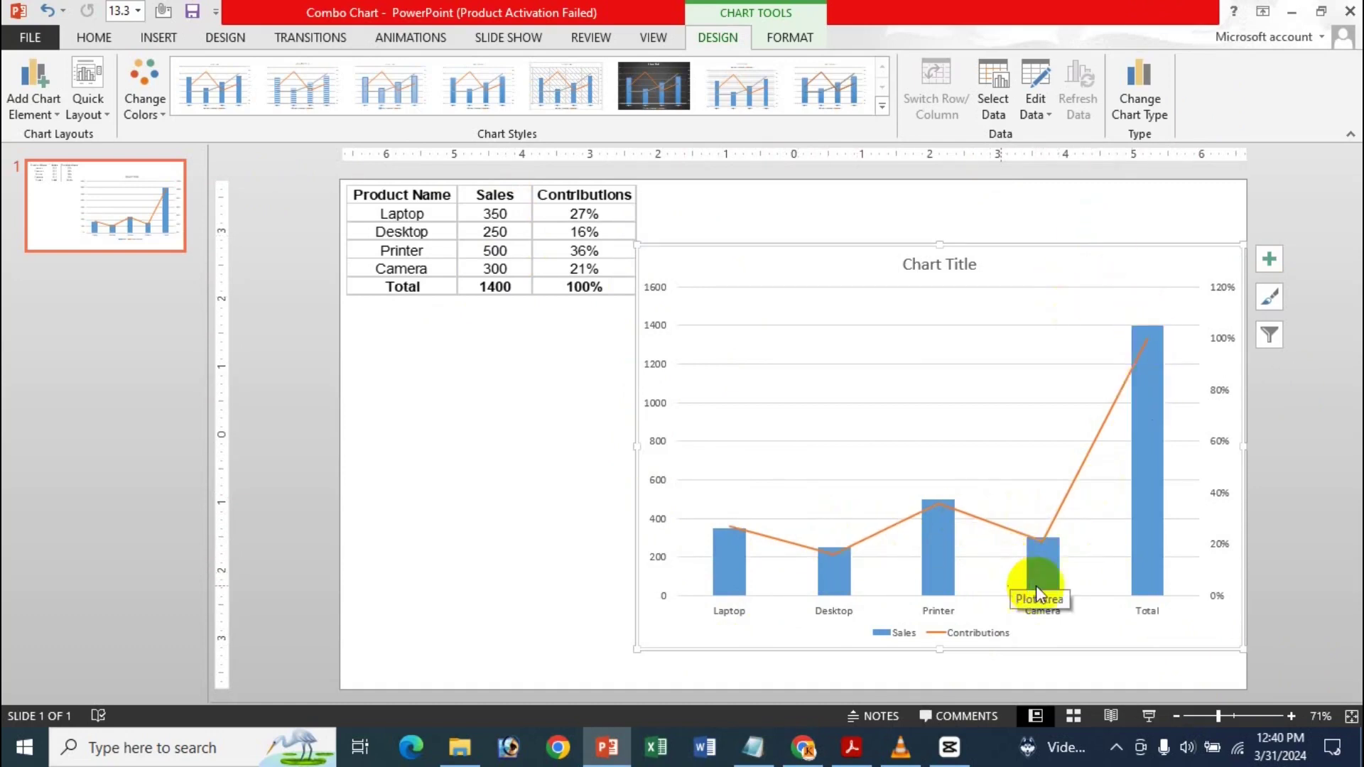
Hide and restore all the combo chart's axes, and turn off the Primary Vertical, Secondary Horizontal and Secondary Vertical axes.
click(1268, 262)
click(480, 284)
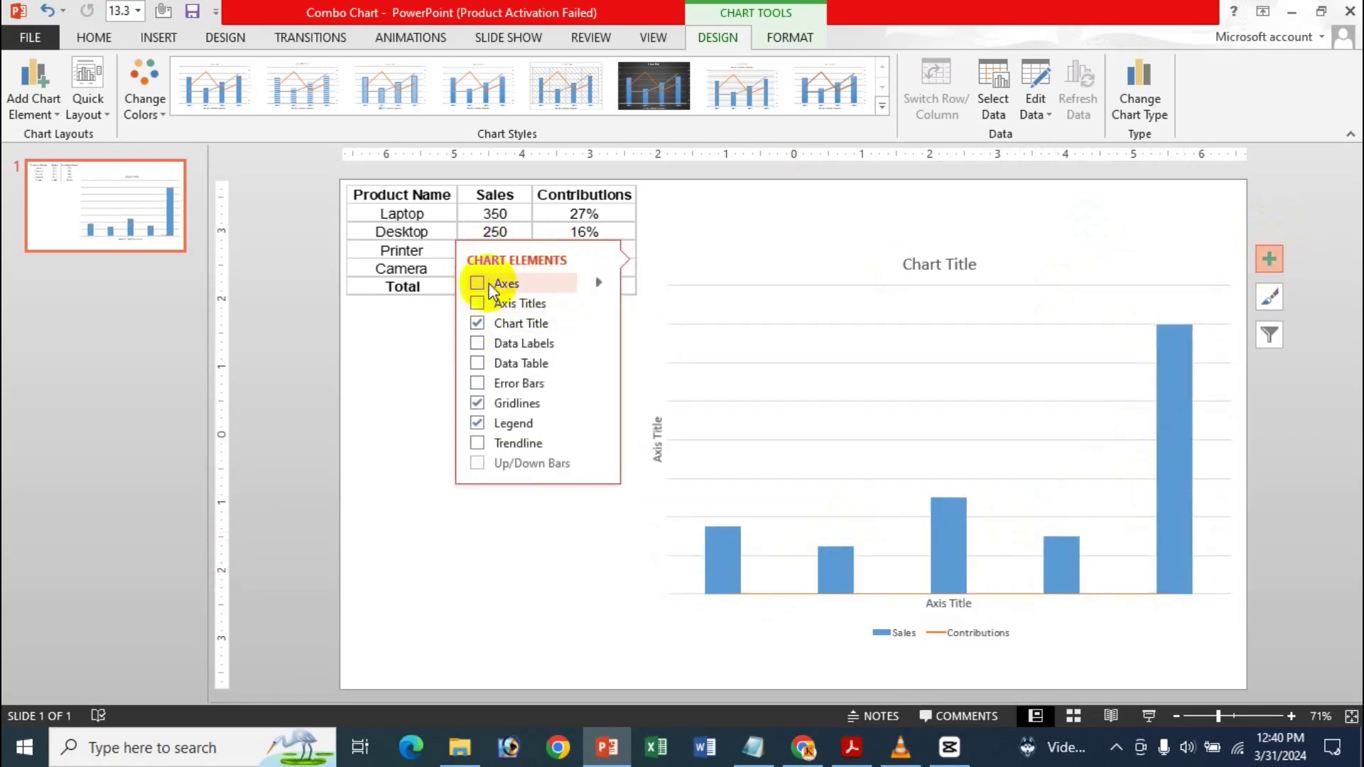
click(478, 283)
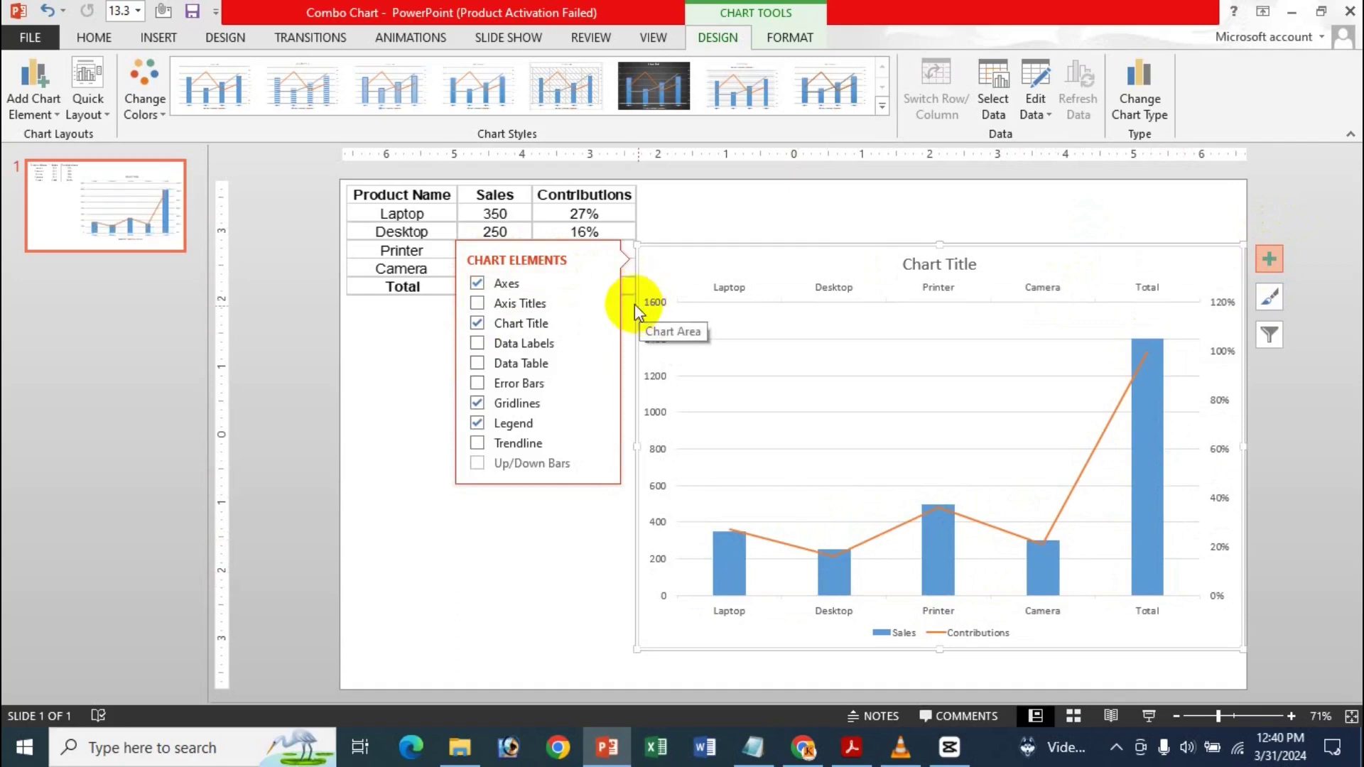
click(600, 283)
click(688, 306)
click(699, 326)
click(697, 346)
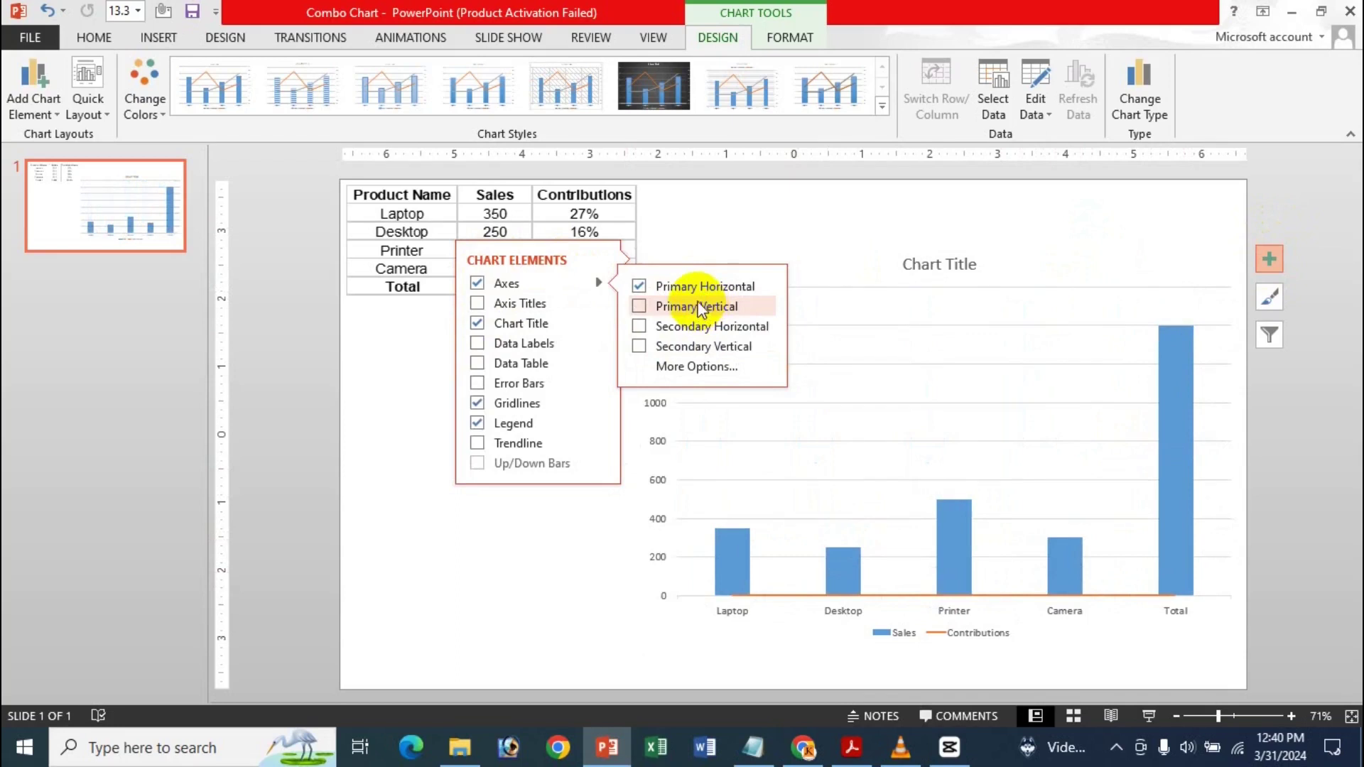
Undo the axis changes until the combo chart has its original primary and secondary axes.
click(929, 4)
key(ctrl+z)
key(ctrl+z)
key(ctrl+z)
key(ctrl+z)
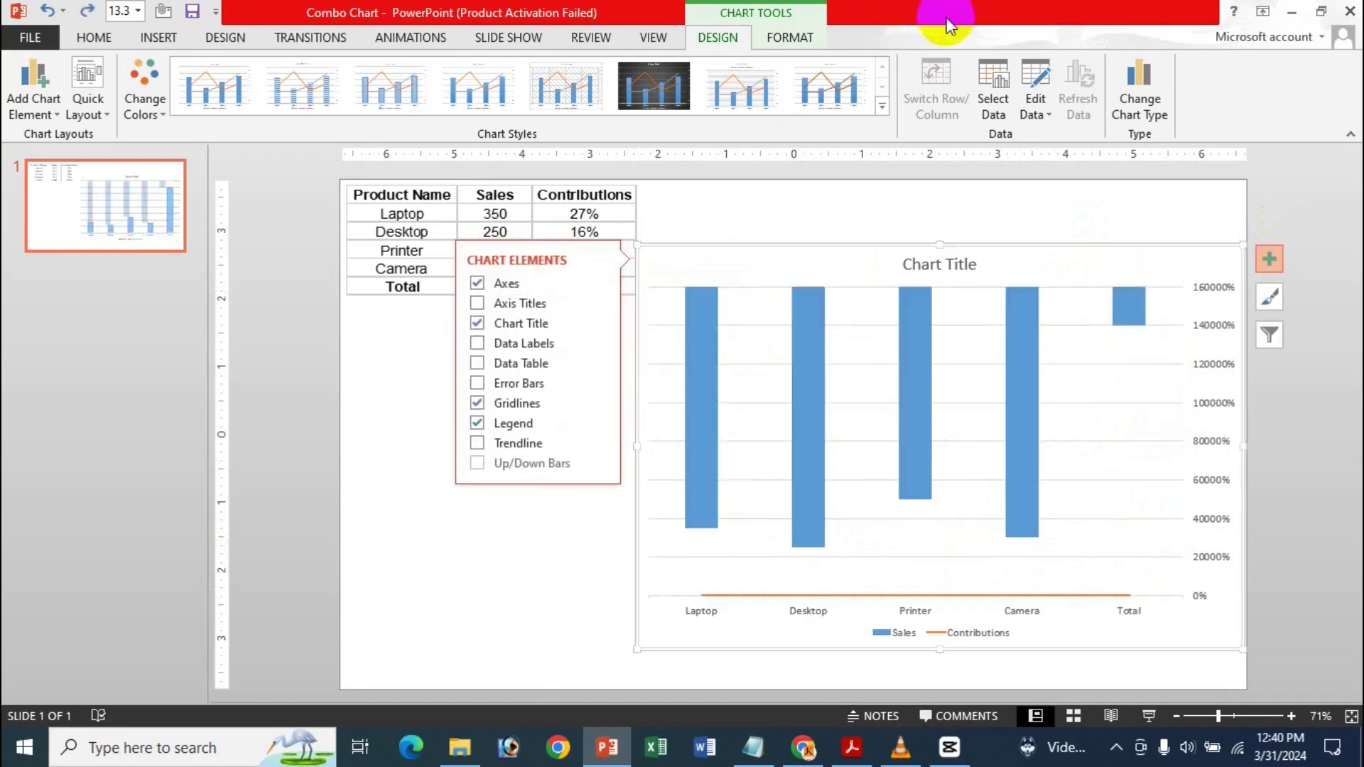
key(ctrl+y)
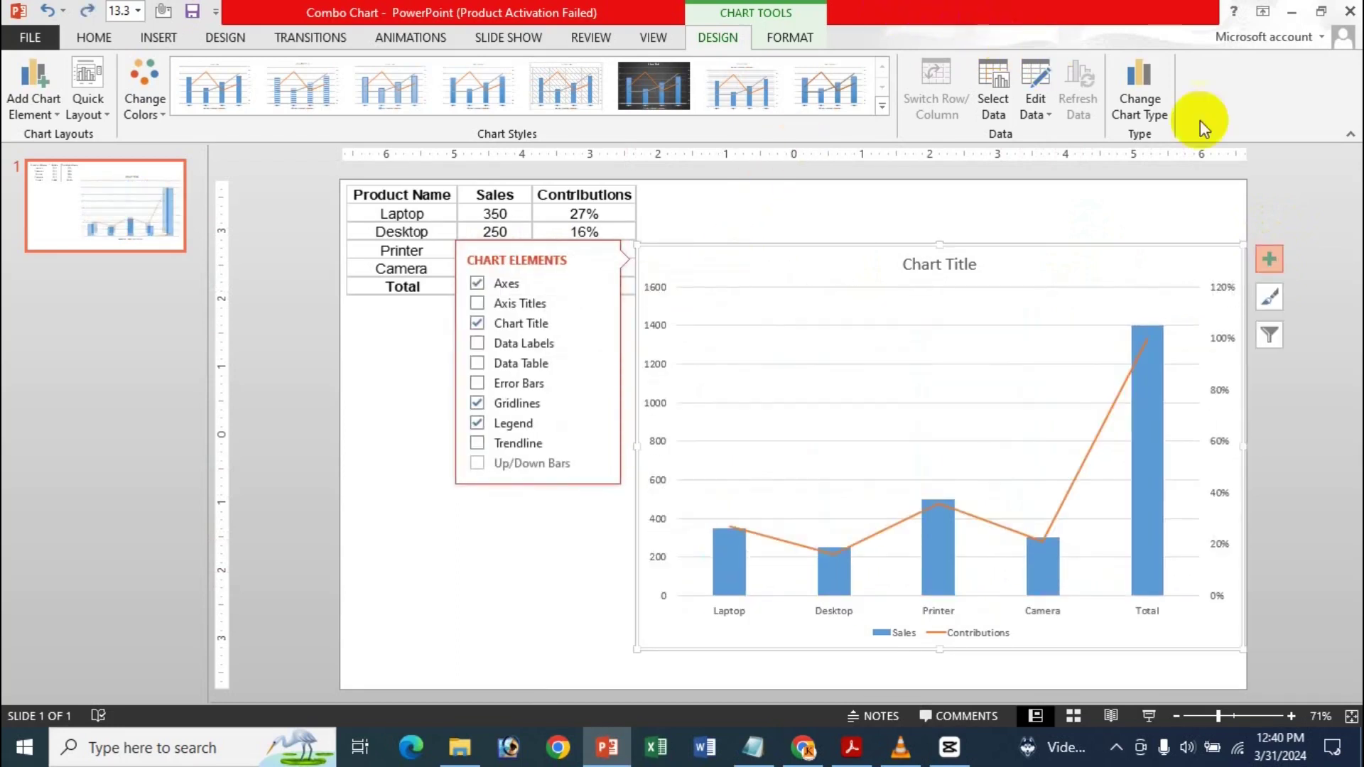
Show the axis titles on the combo chart and hide them again.
click(474, 303)
click(474, 304)
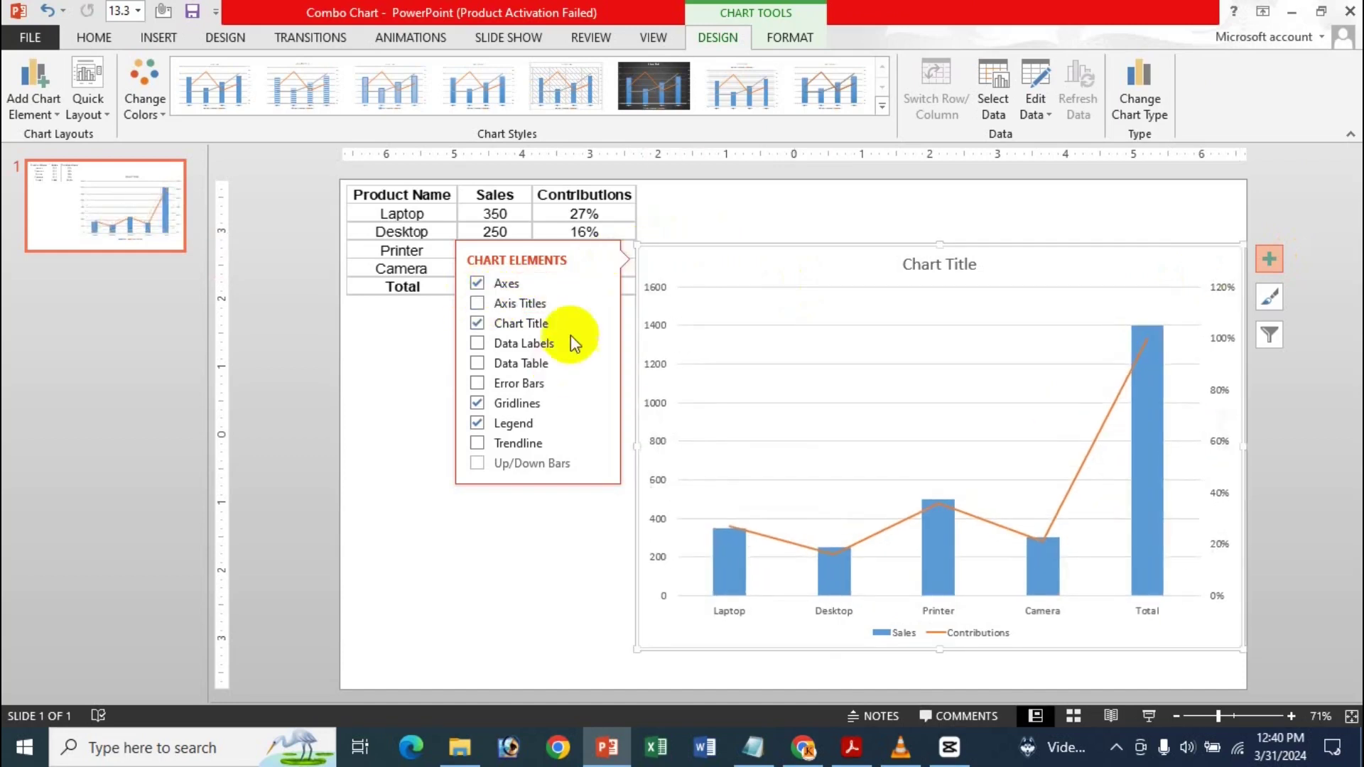
Hide and restore the combo chart's title, and change its text to "Combo Chart".
click(475, 326)
click(476, 325)
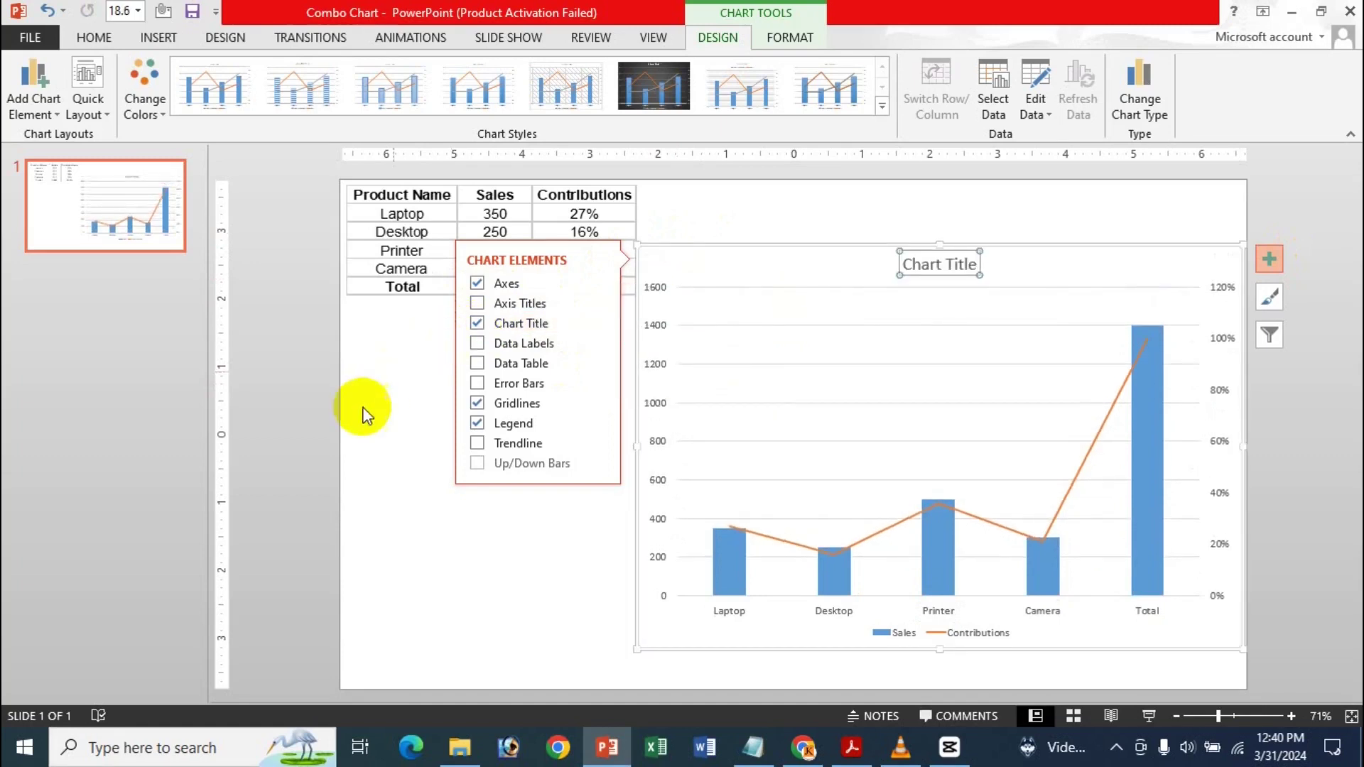
click(927, 264)
click(927, 266)
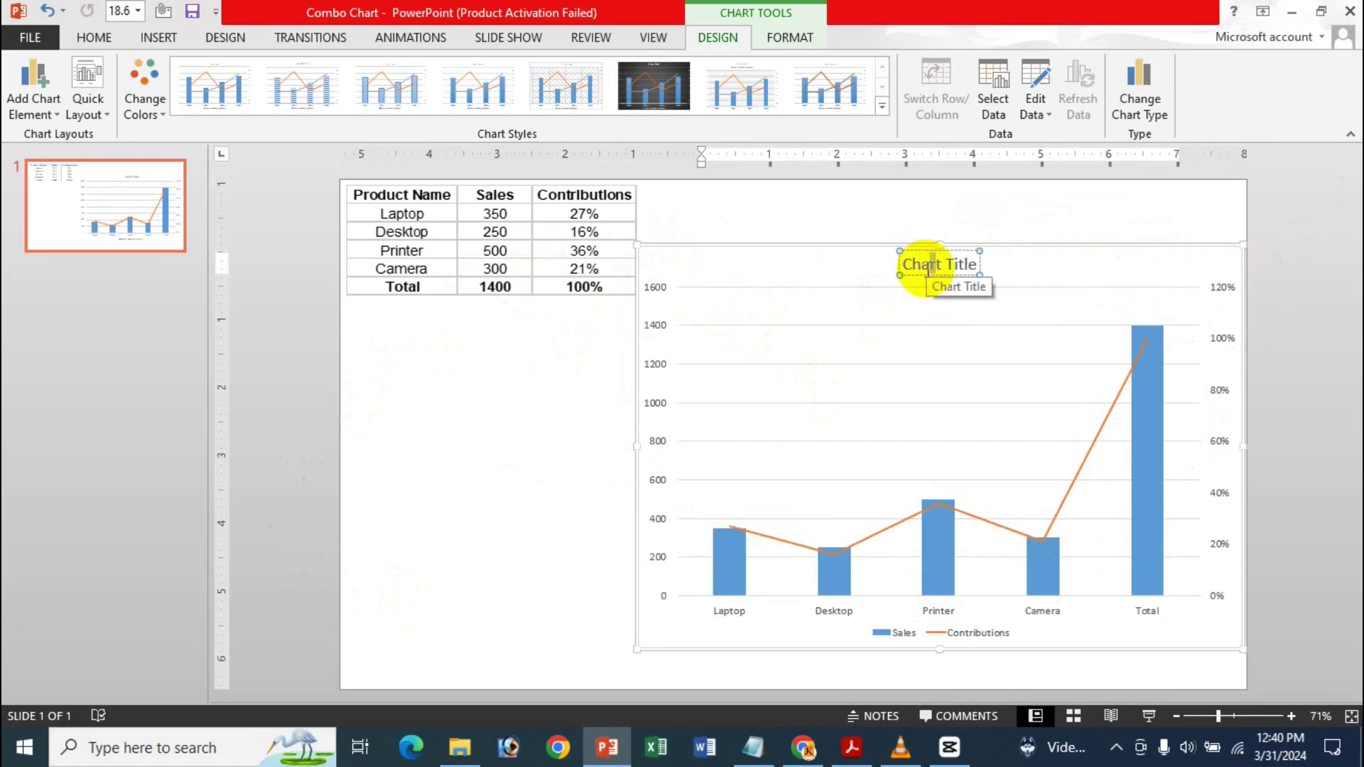
key(ctrl+a)
key(BackSpace)
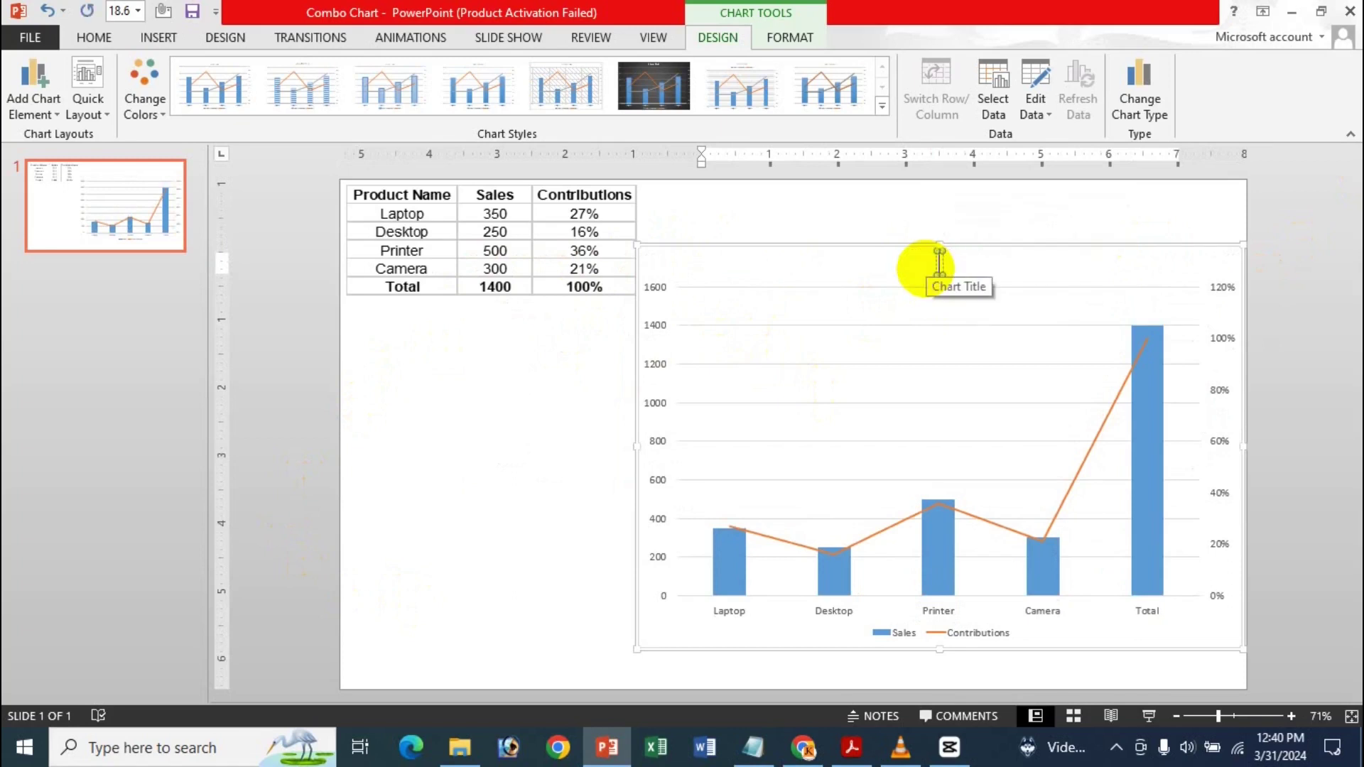
text(Cobo Chart)
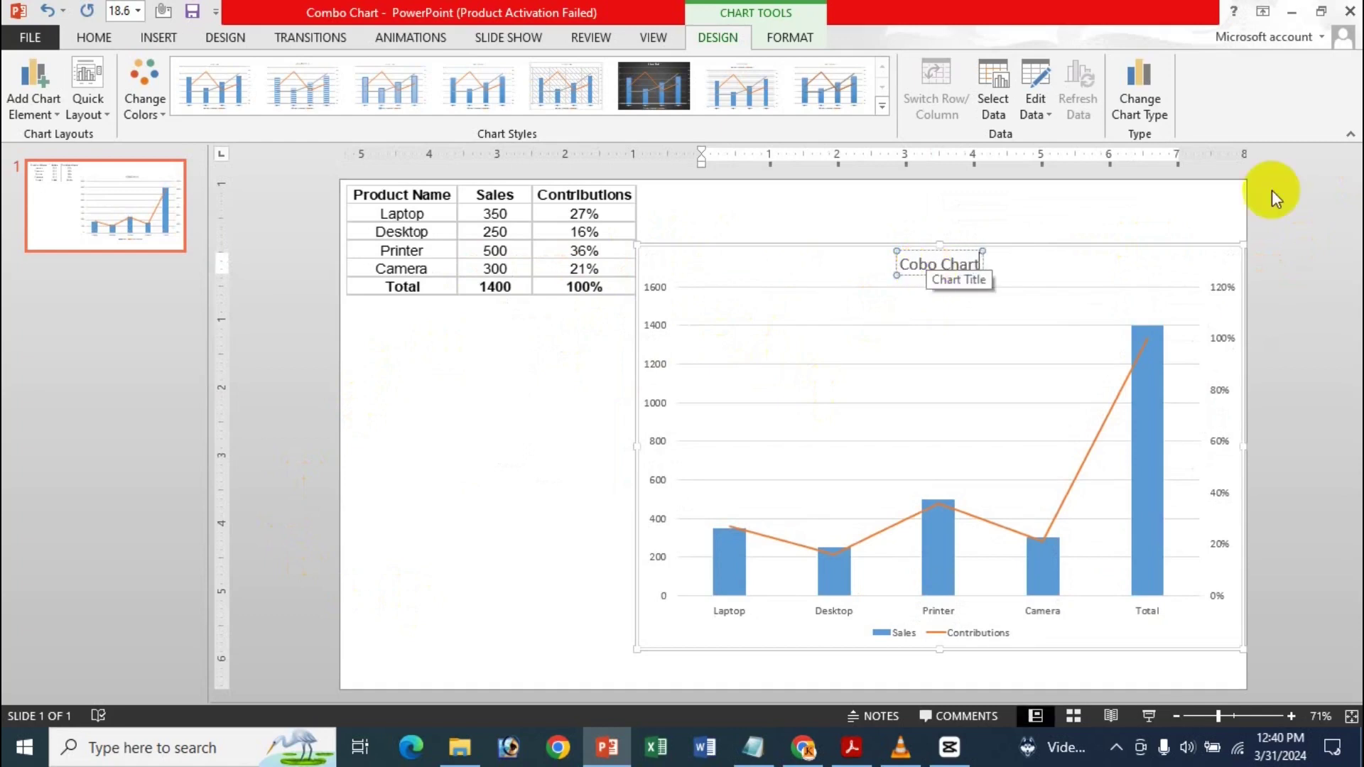
click(1153, 276)
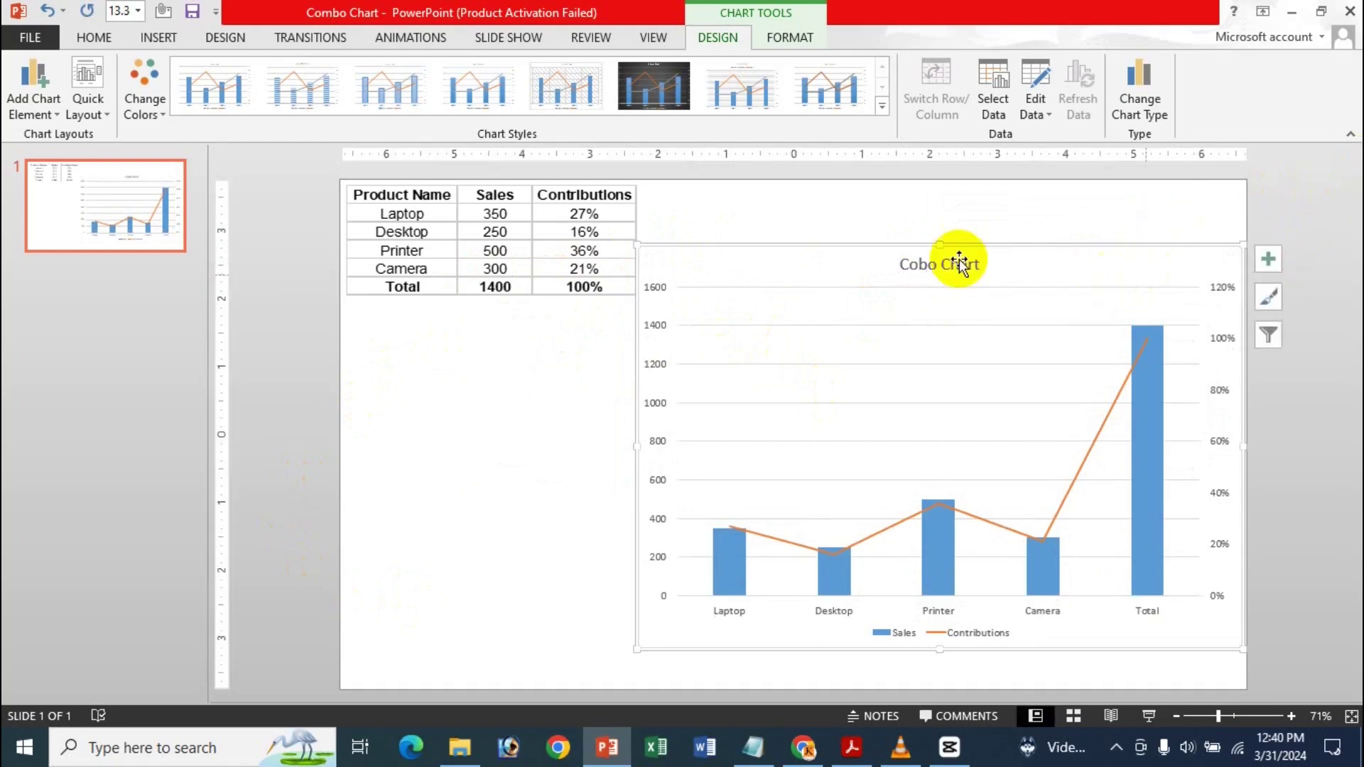
click(917, 264)
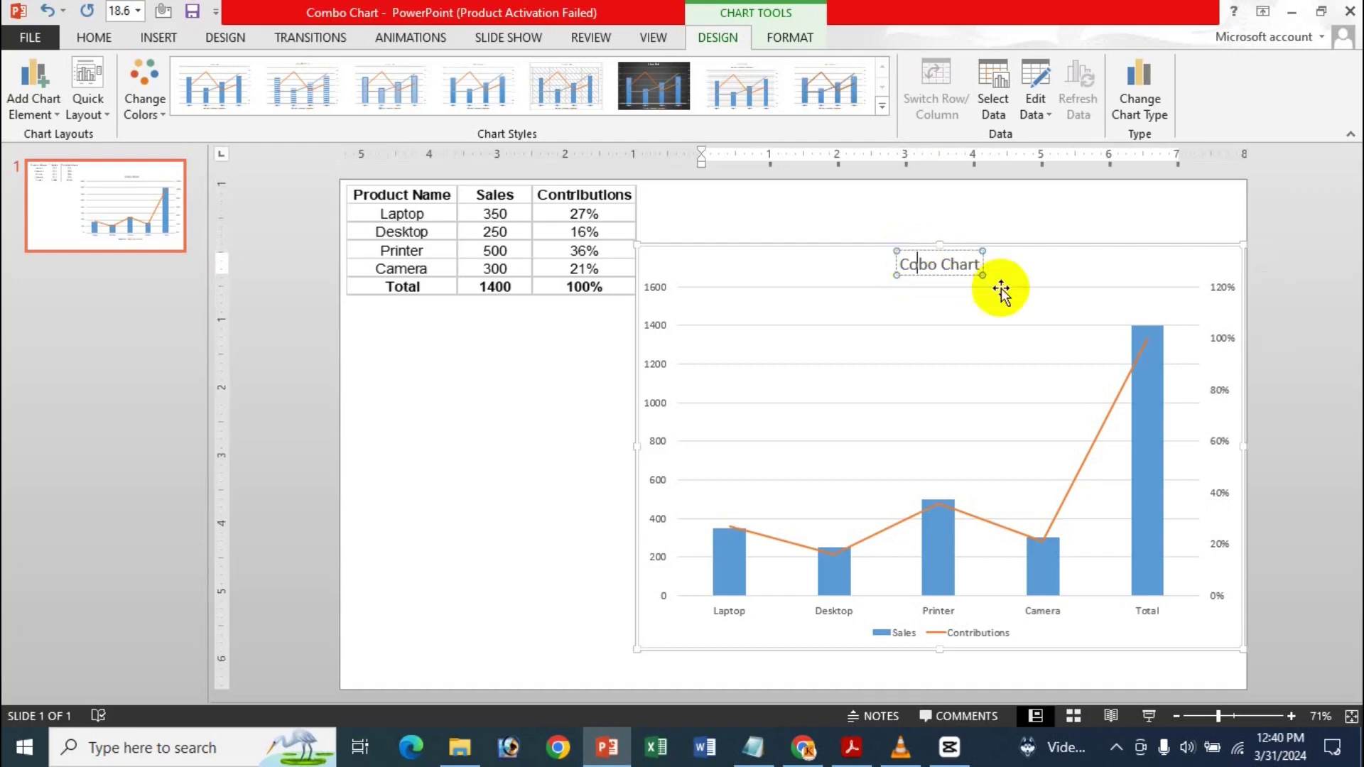
click(1083, 261)
Look at the chart title's position choices and its formatting options, and close the formatting options again.
click(1268, 260)
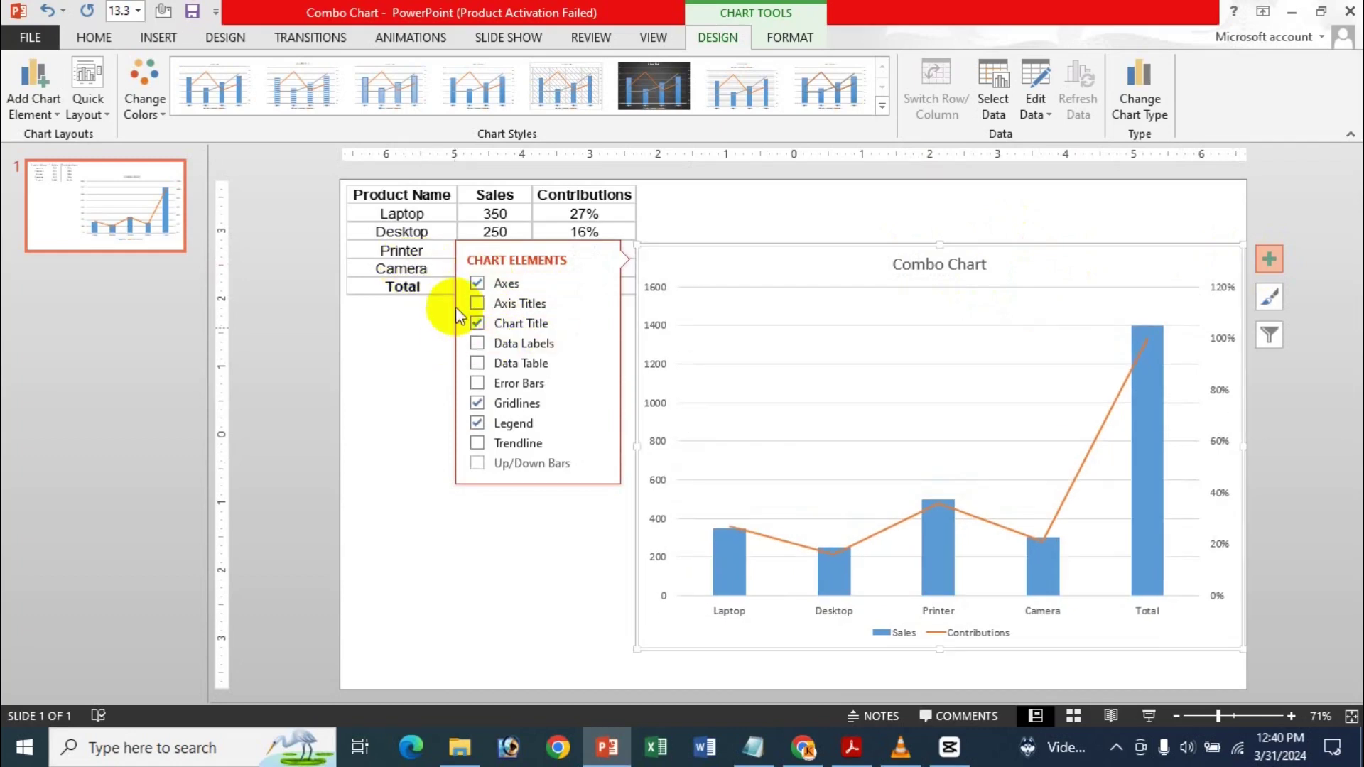
click(599, 322)
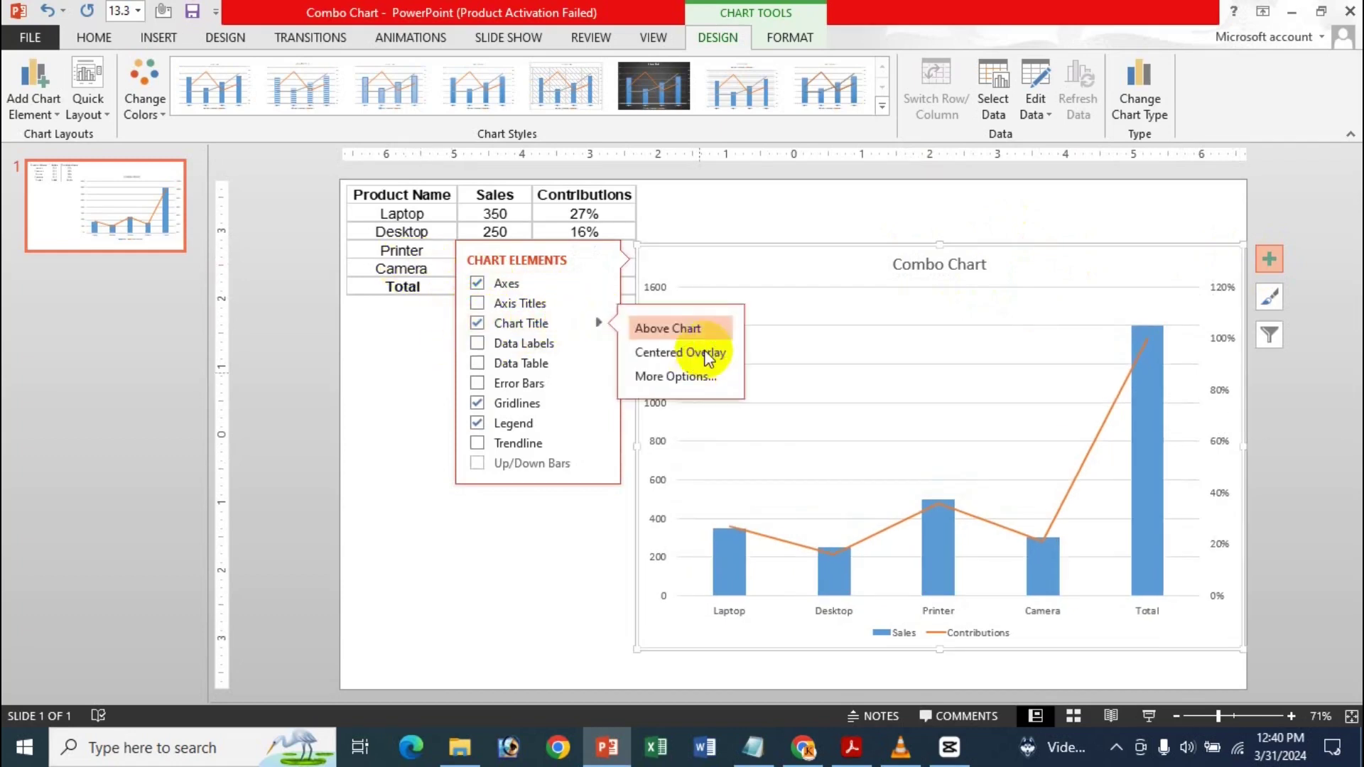
click(675, 376)
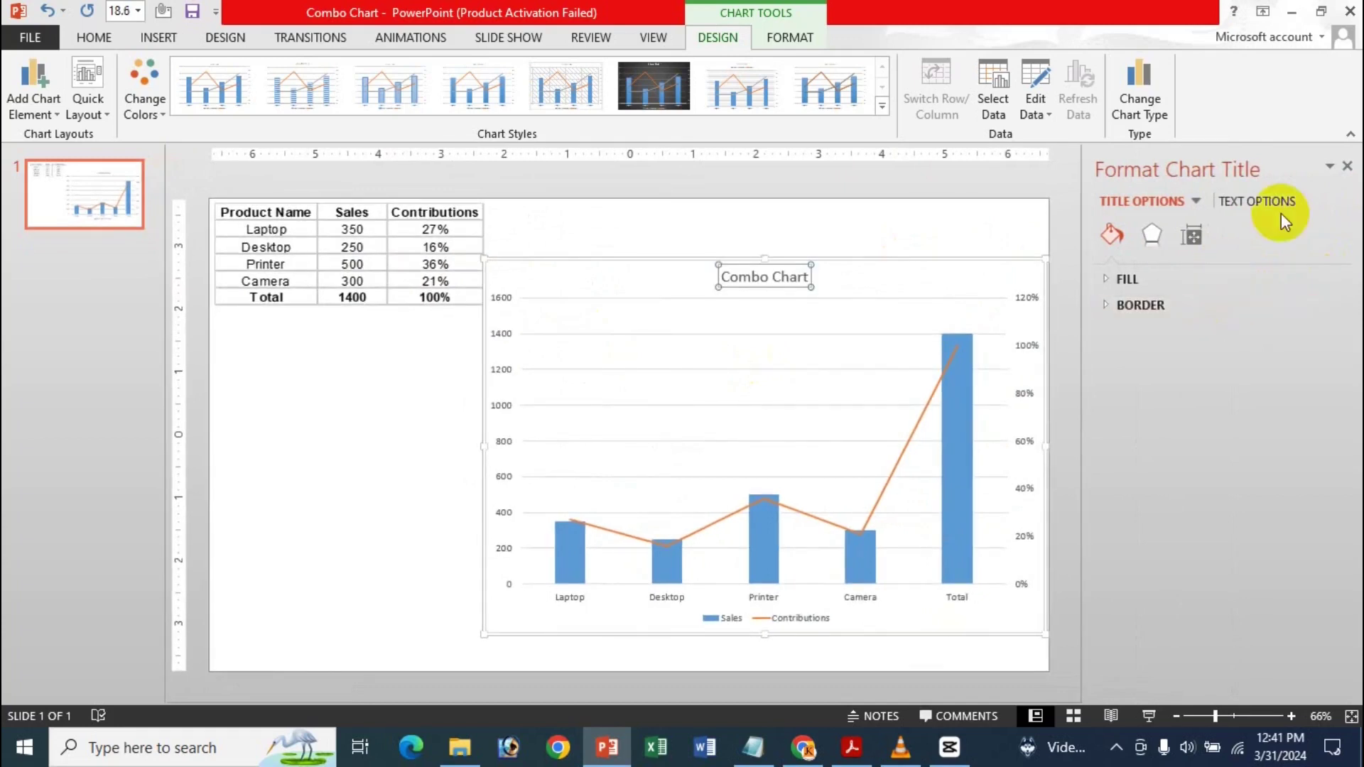
click(1348, 166)
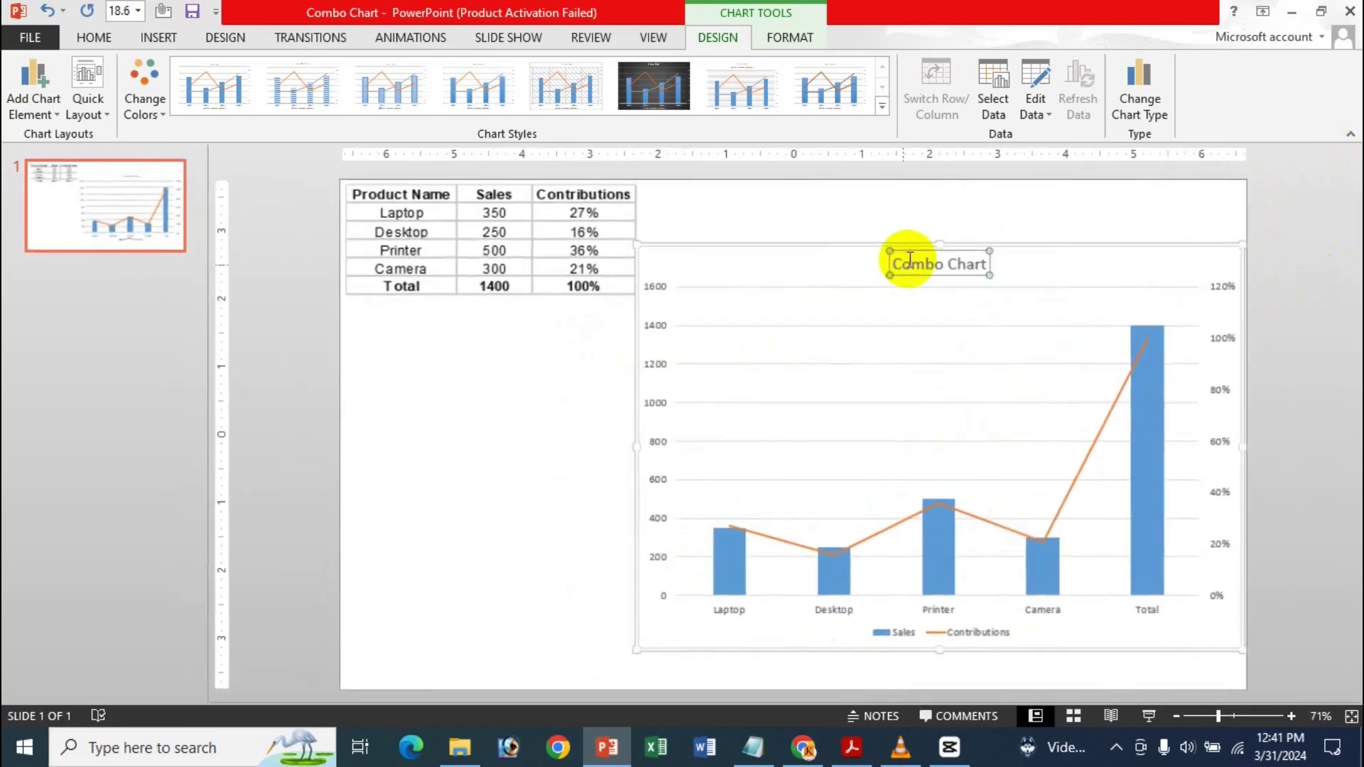
double_click(915, 264)
double_click(932, 275)
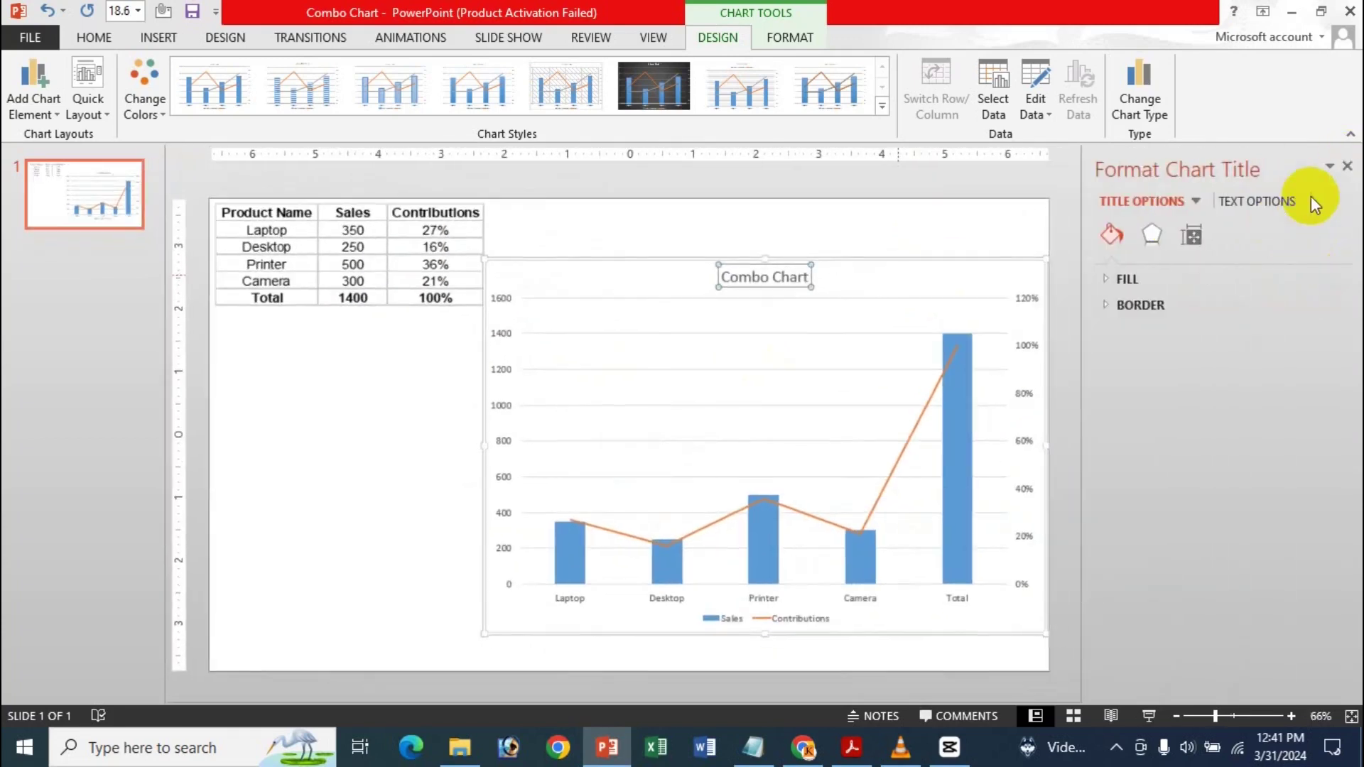
click(1348, 167)
Try gradient and picture or texture fills on the chart title, and set its background to a pattern fill.
click(792, 35)
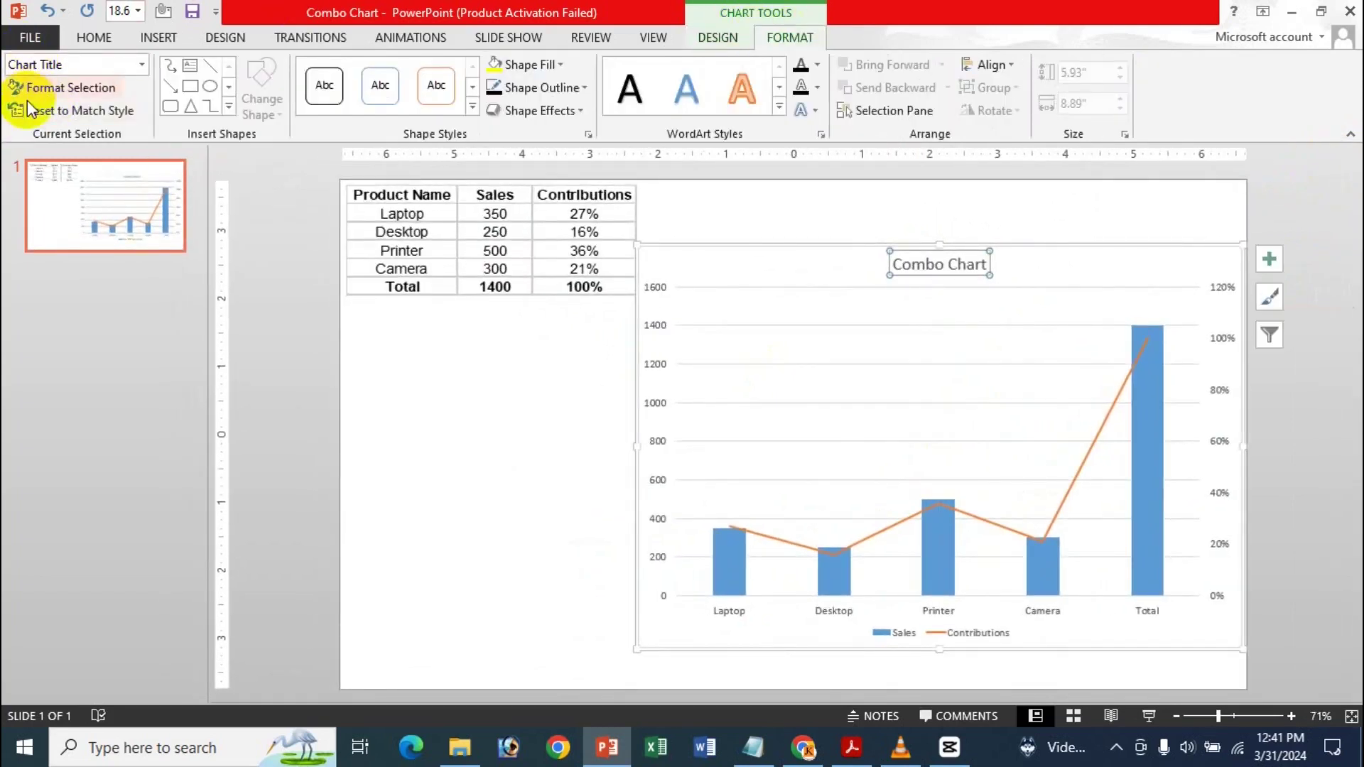
click(32, 88)
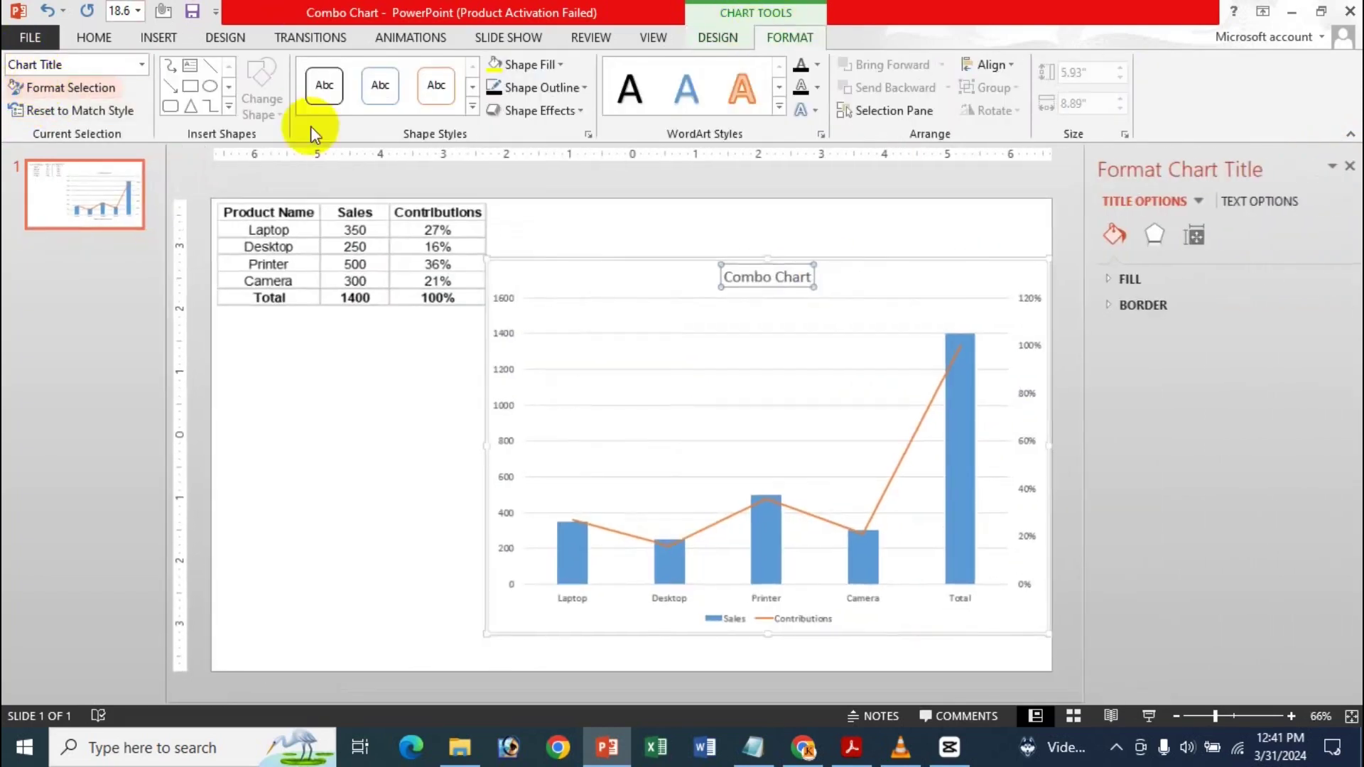
click(1137, 279)
click(1160, 335)
click(1162, 351)
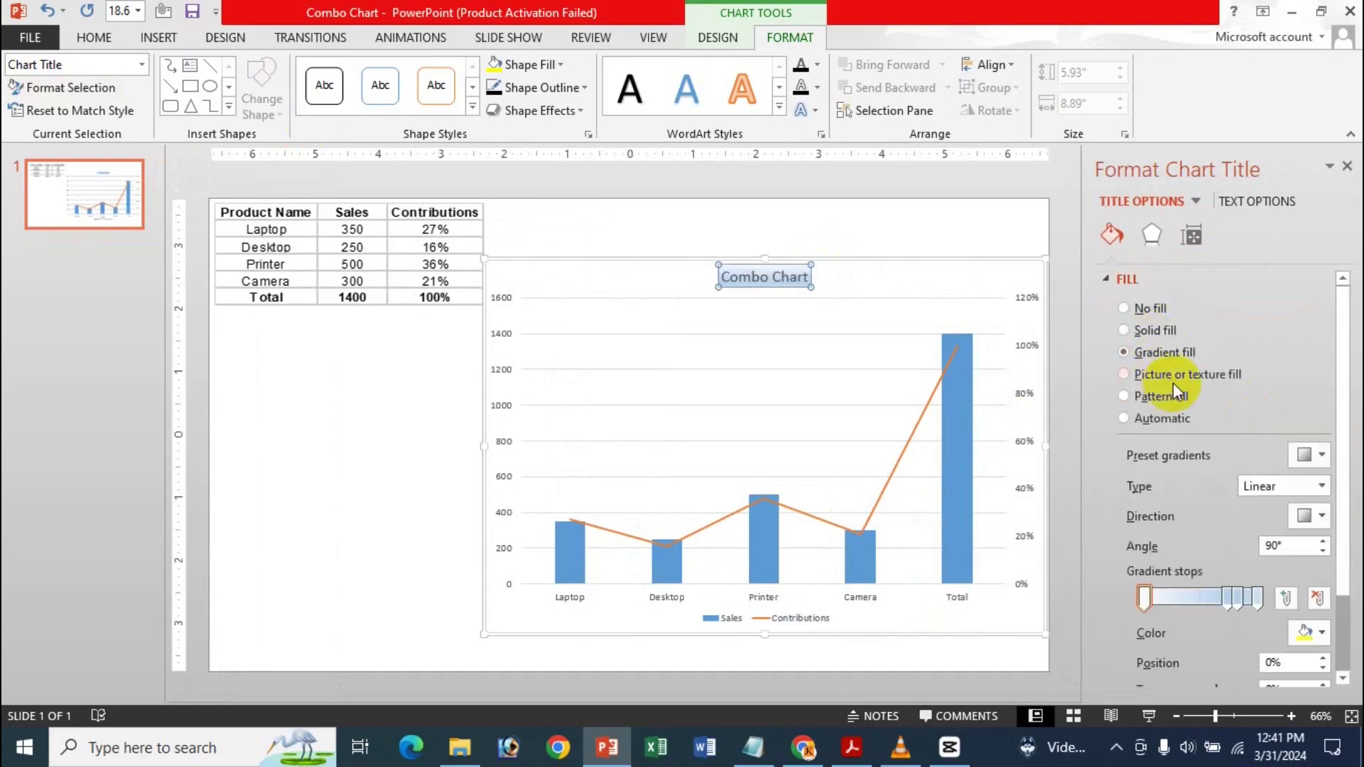
click(1173, 376)
click(1174, 395)
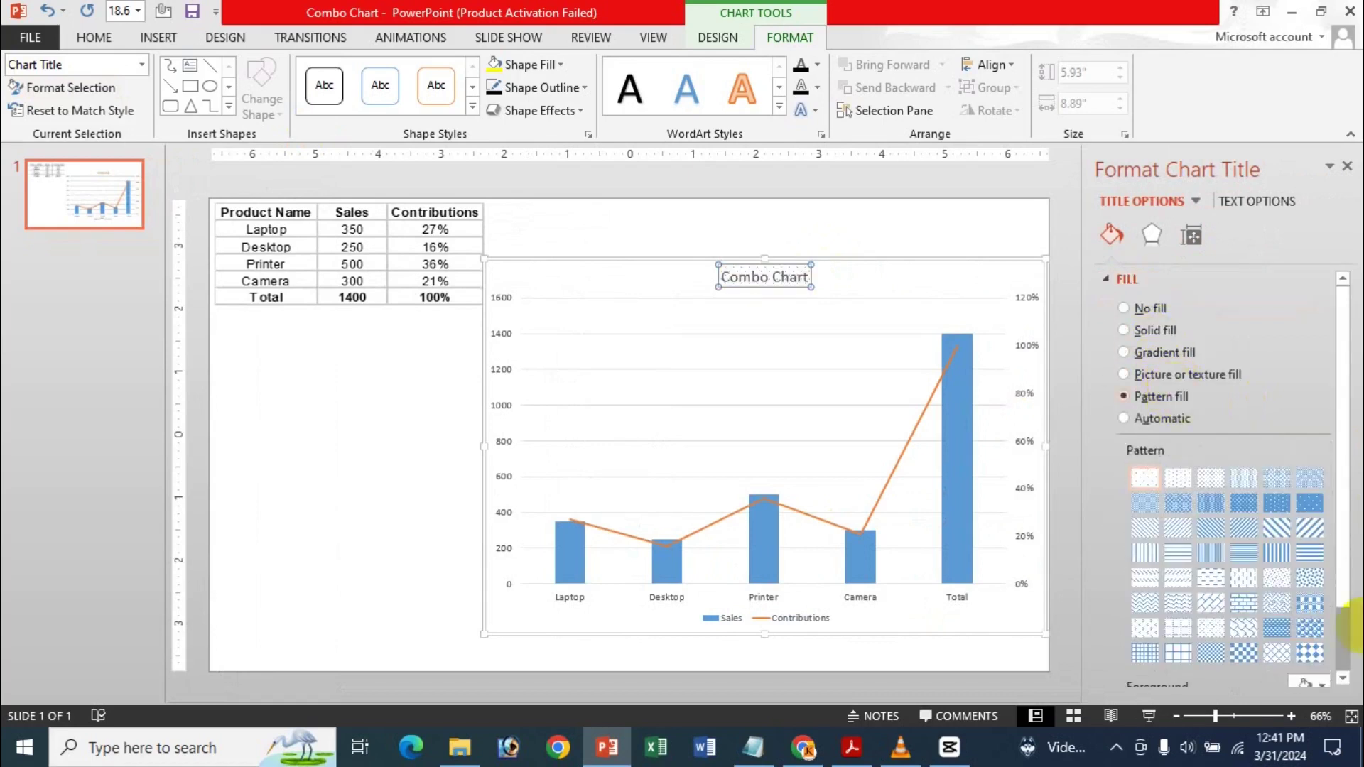
Give the chart title's pattern fill a diamond pattern with a yellow foreground, trying green as an alternative, and close the title formatting.
click(1318, 681)
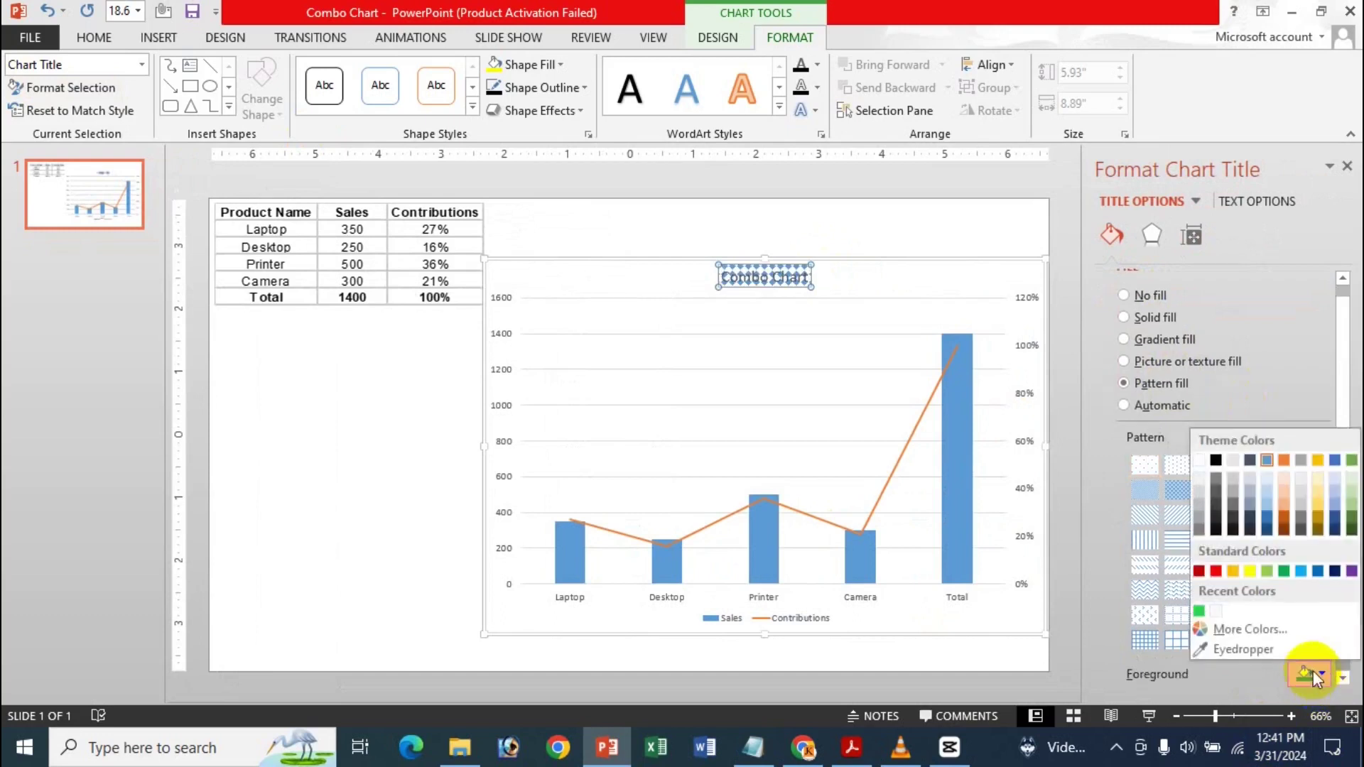
click(1250, 570)
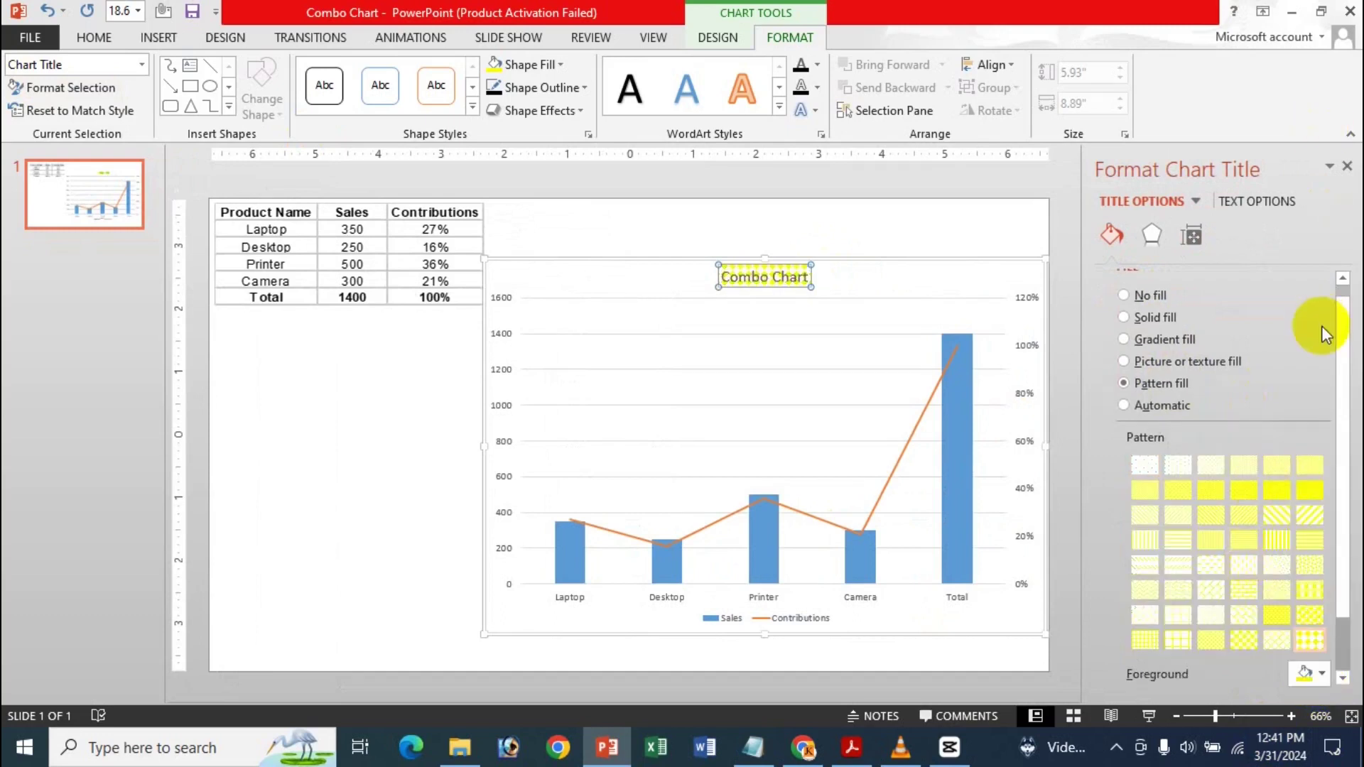
click(1313, 673)
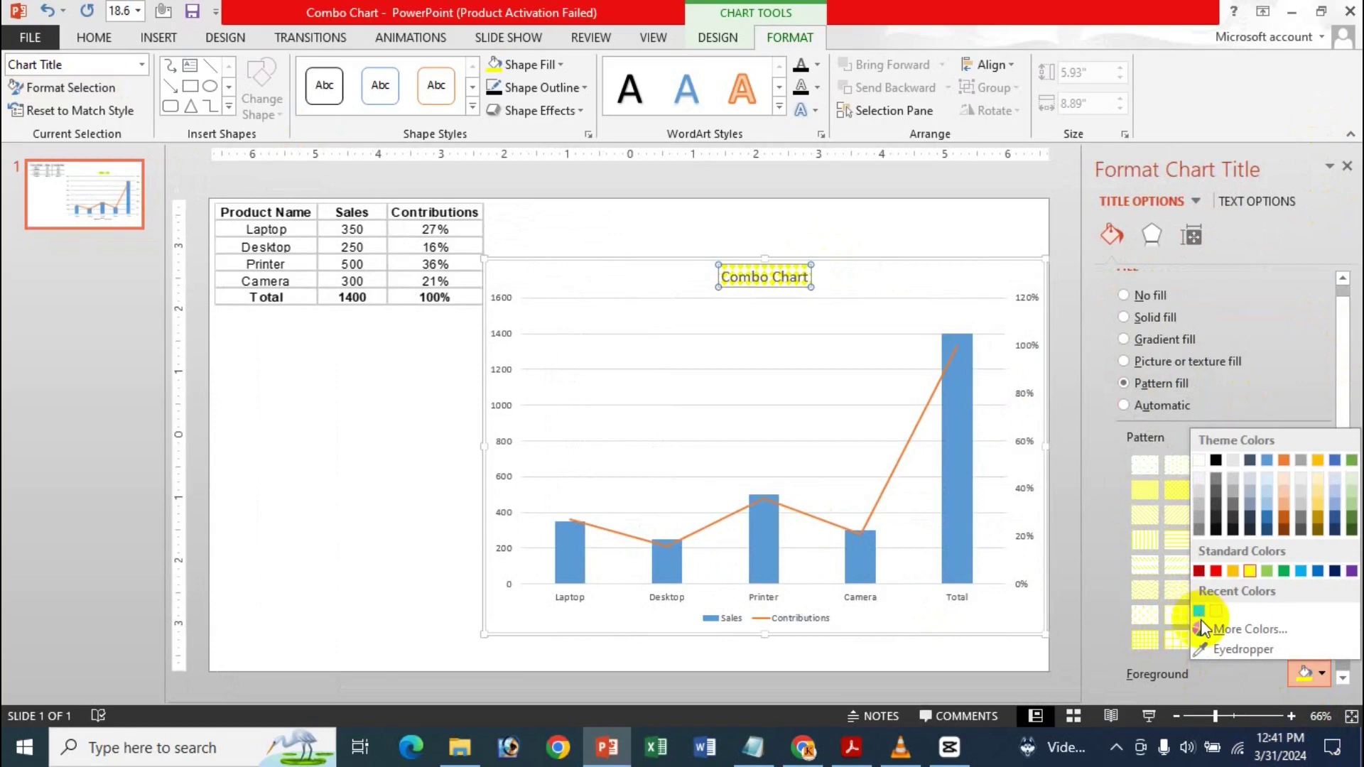
click(1199, 612)
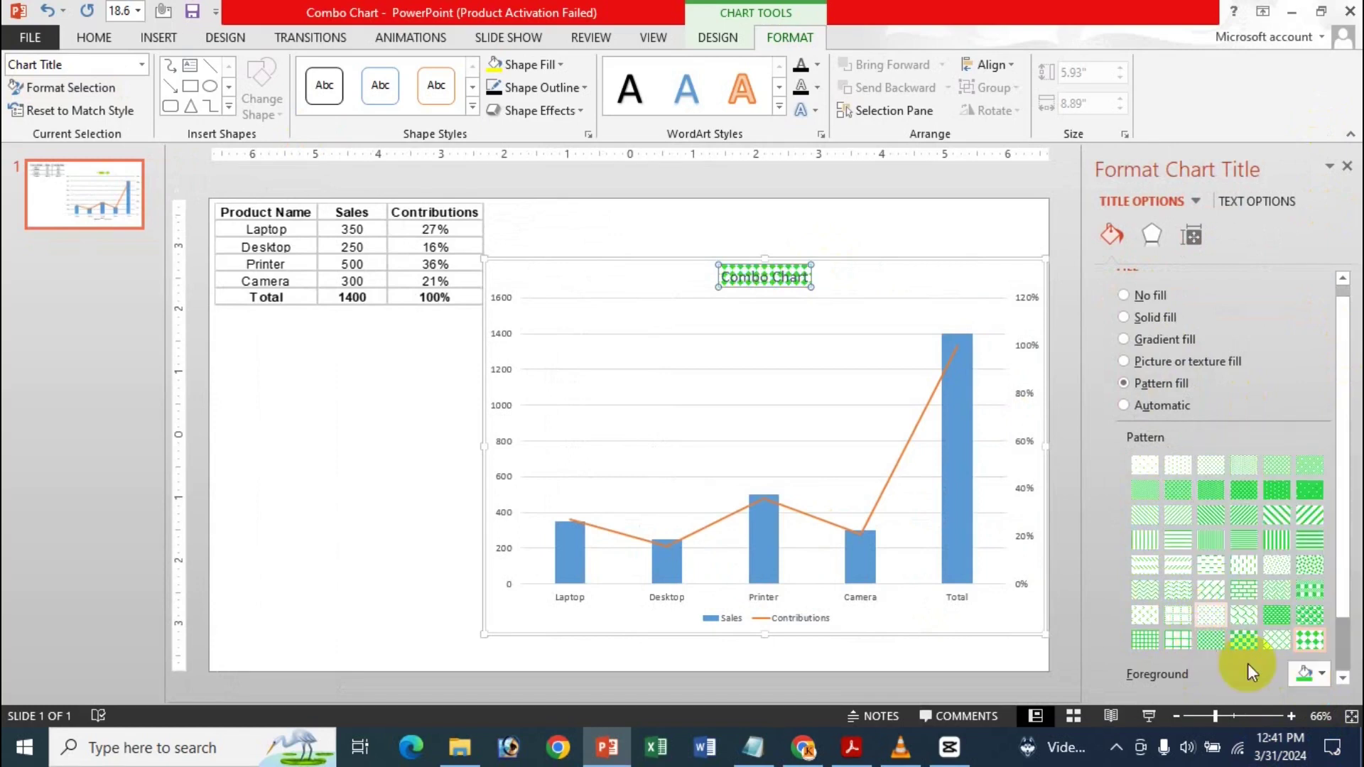
click(1307, 672)
click(1250, 570)
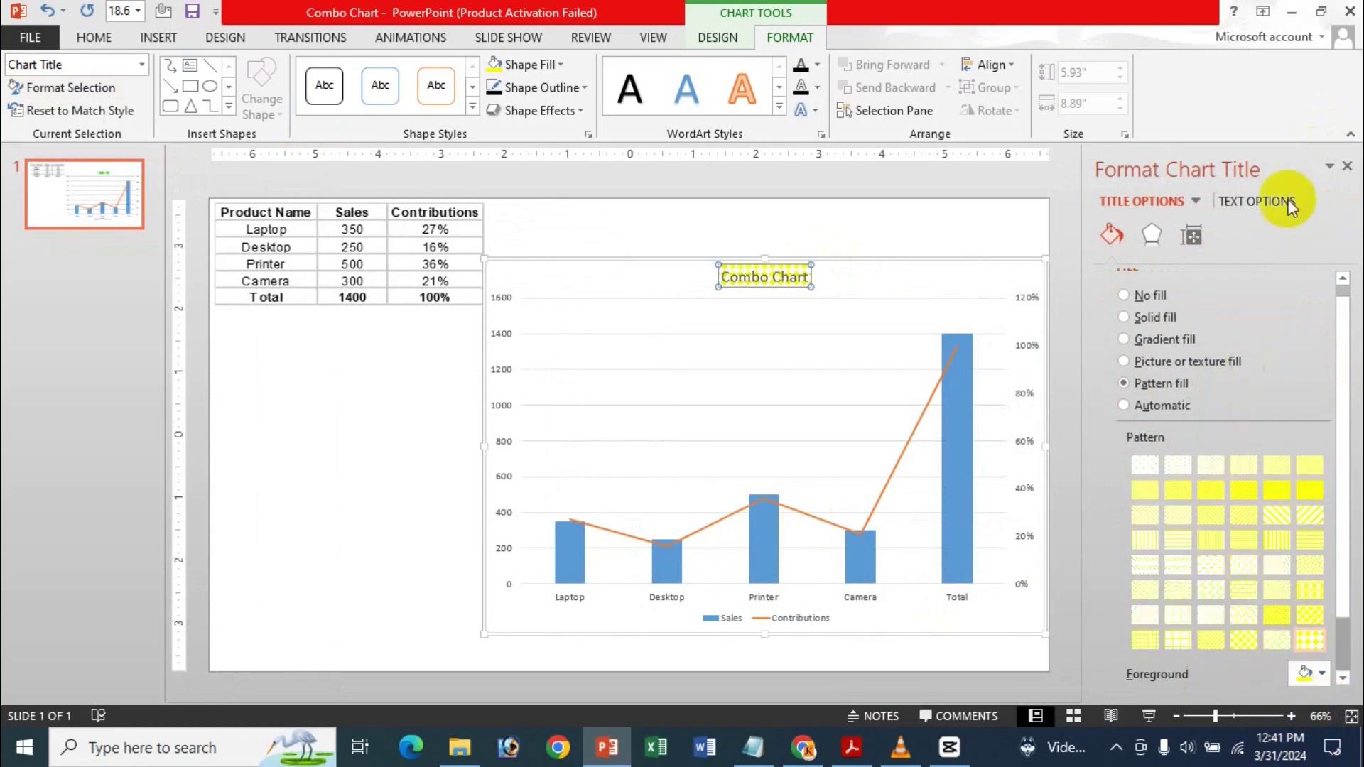
click(1347, 169)
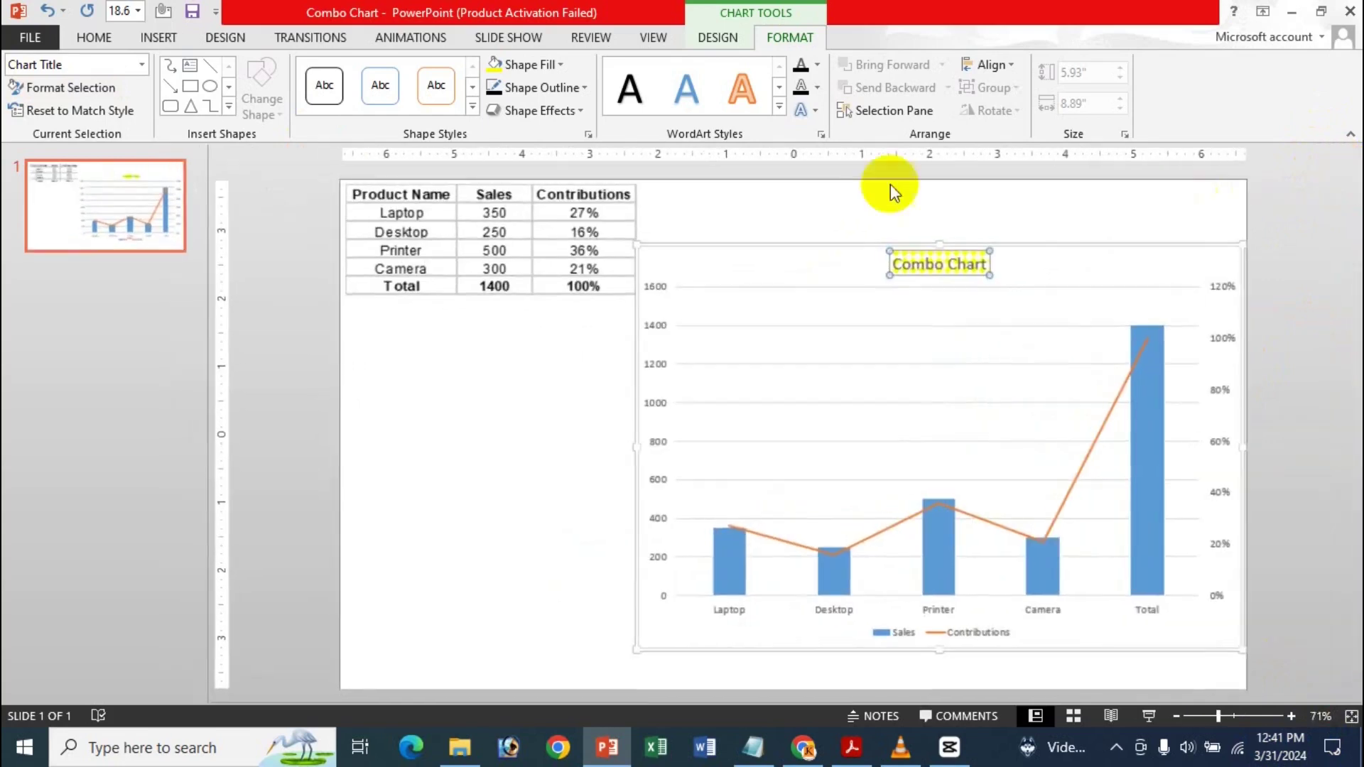
click(797, 264)
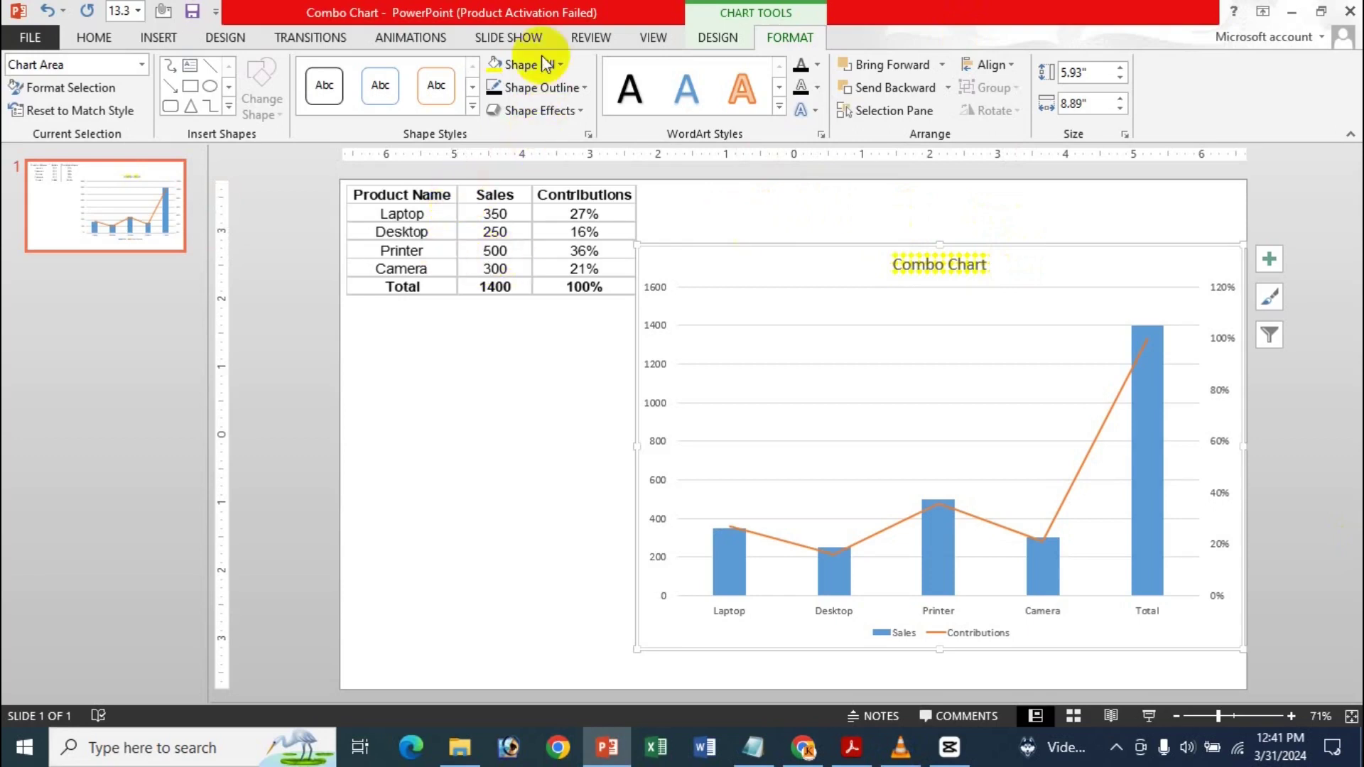
Show the data table and data labels on the combo chart, look at the label placement options, and hide both elements again.
click(1265, 260)
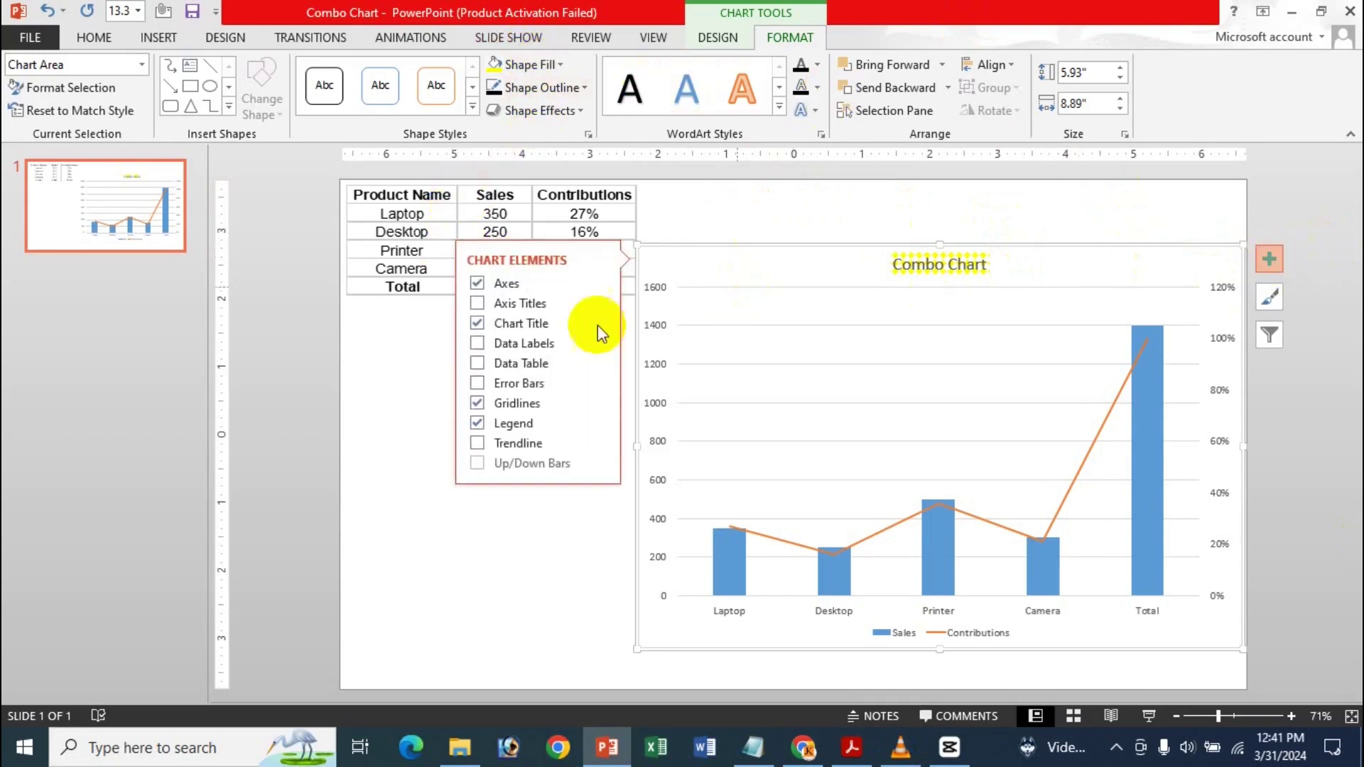
click(484, 358)
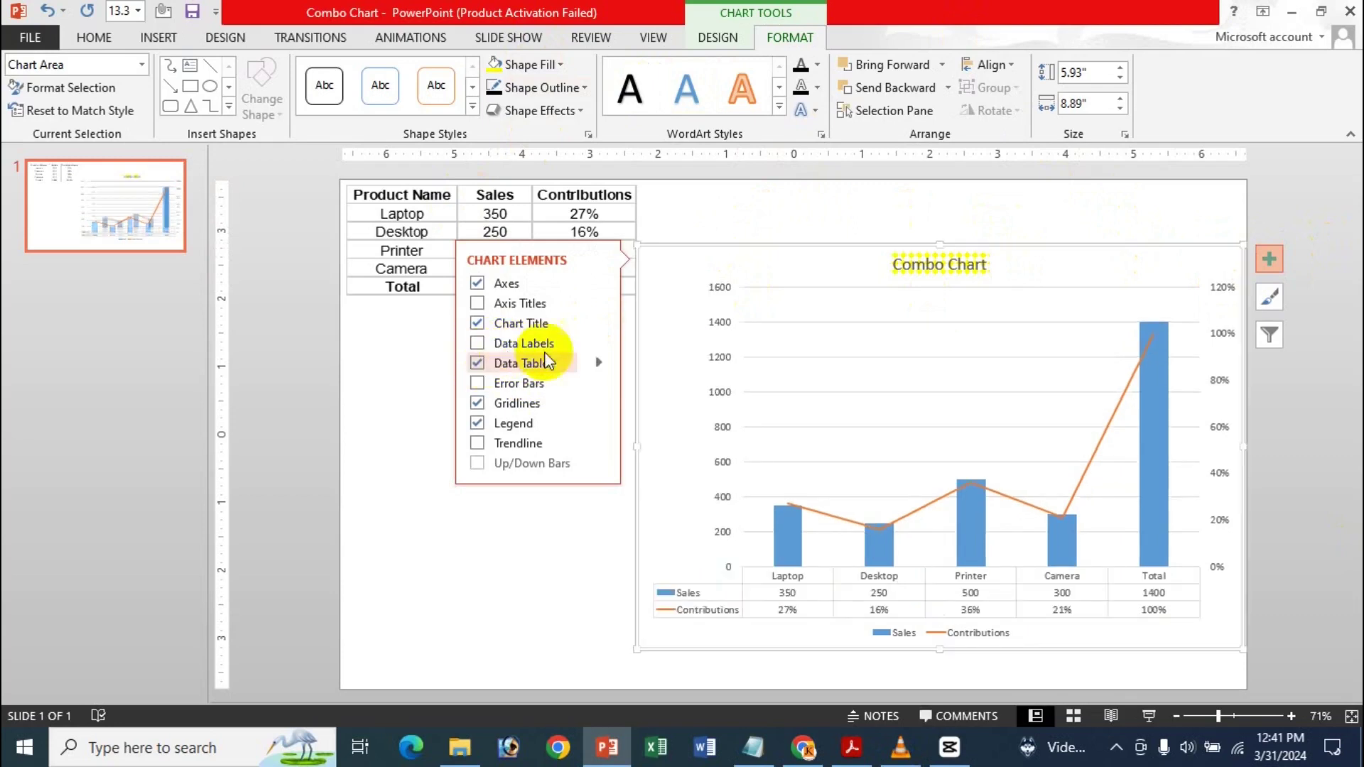
click(477, 344)
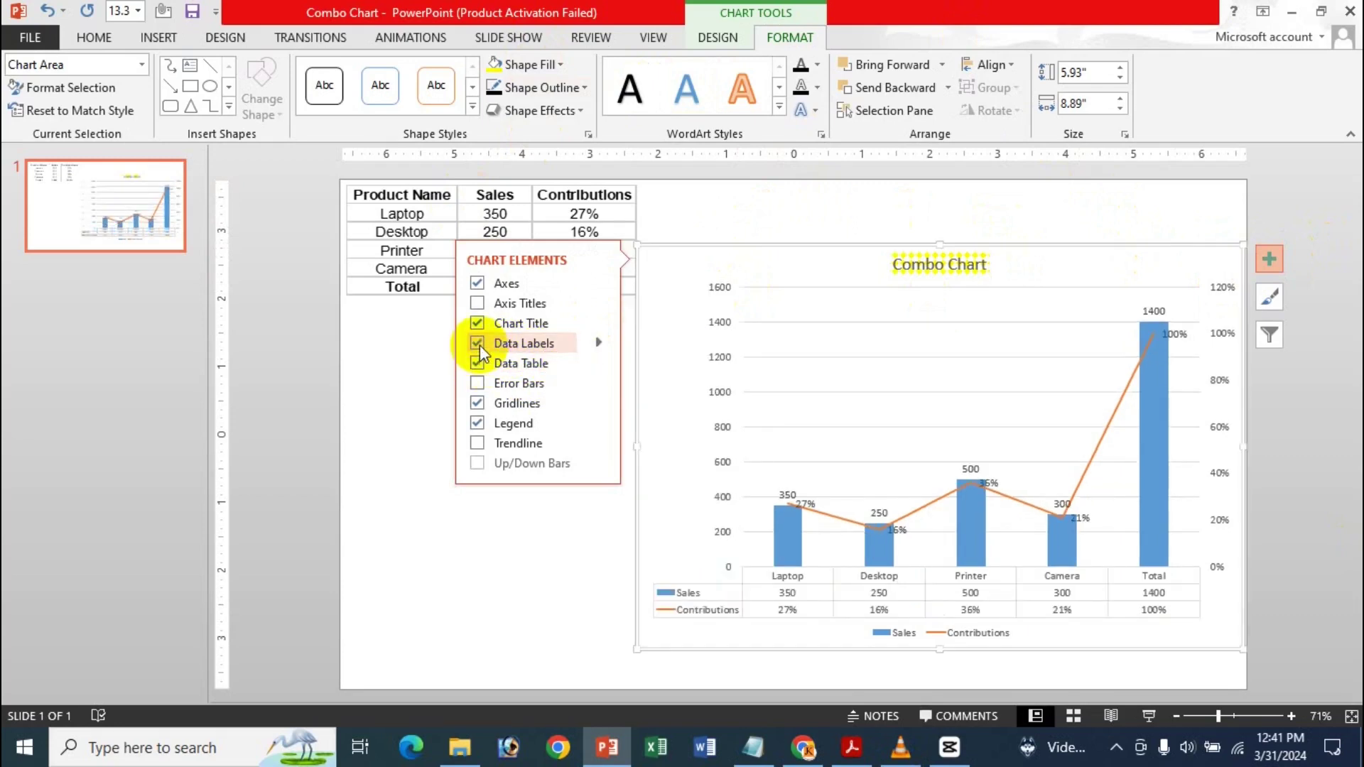
click(512, 351)
click(598, 342)
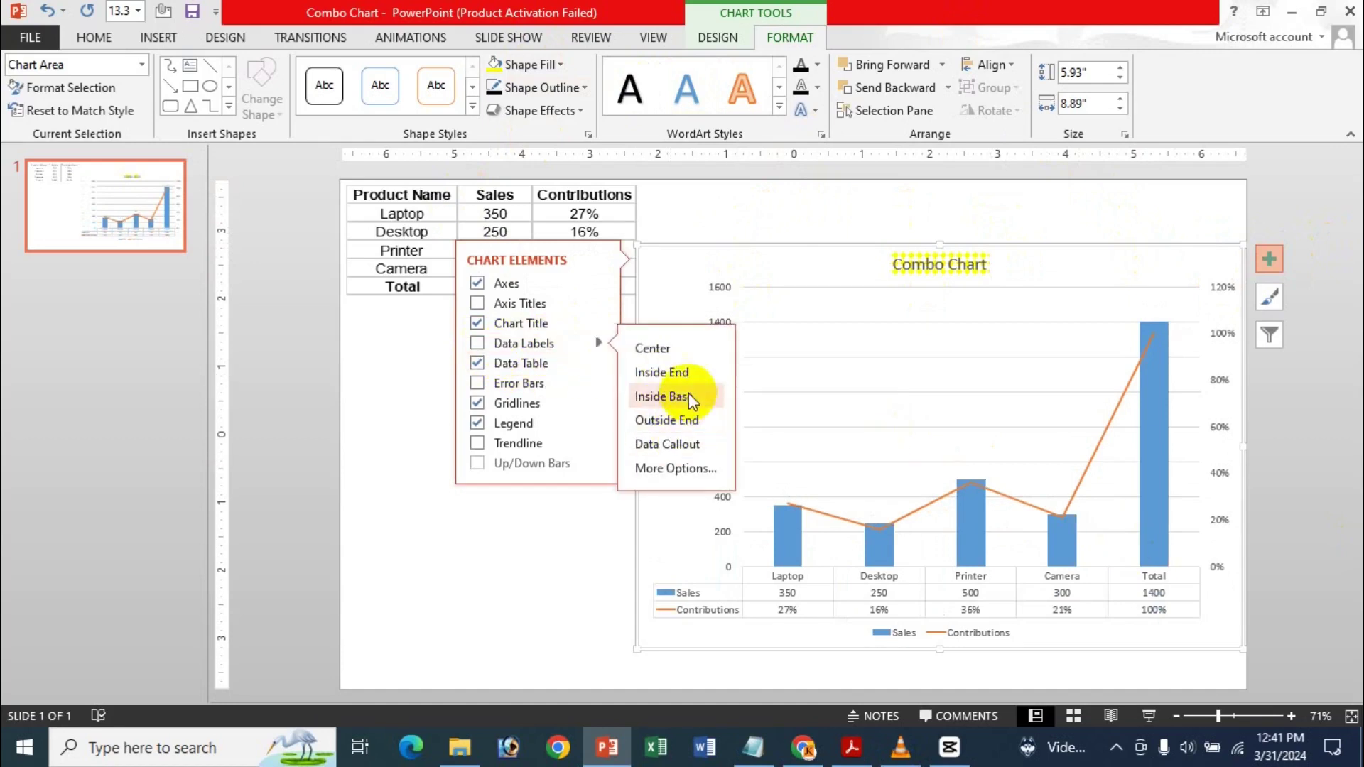
click(474, 364)
click(474, 364)
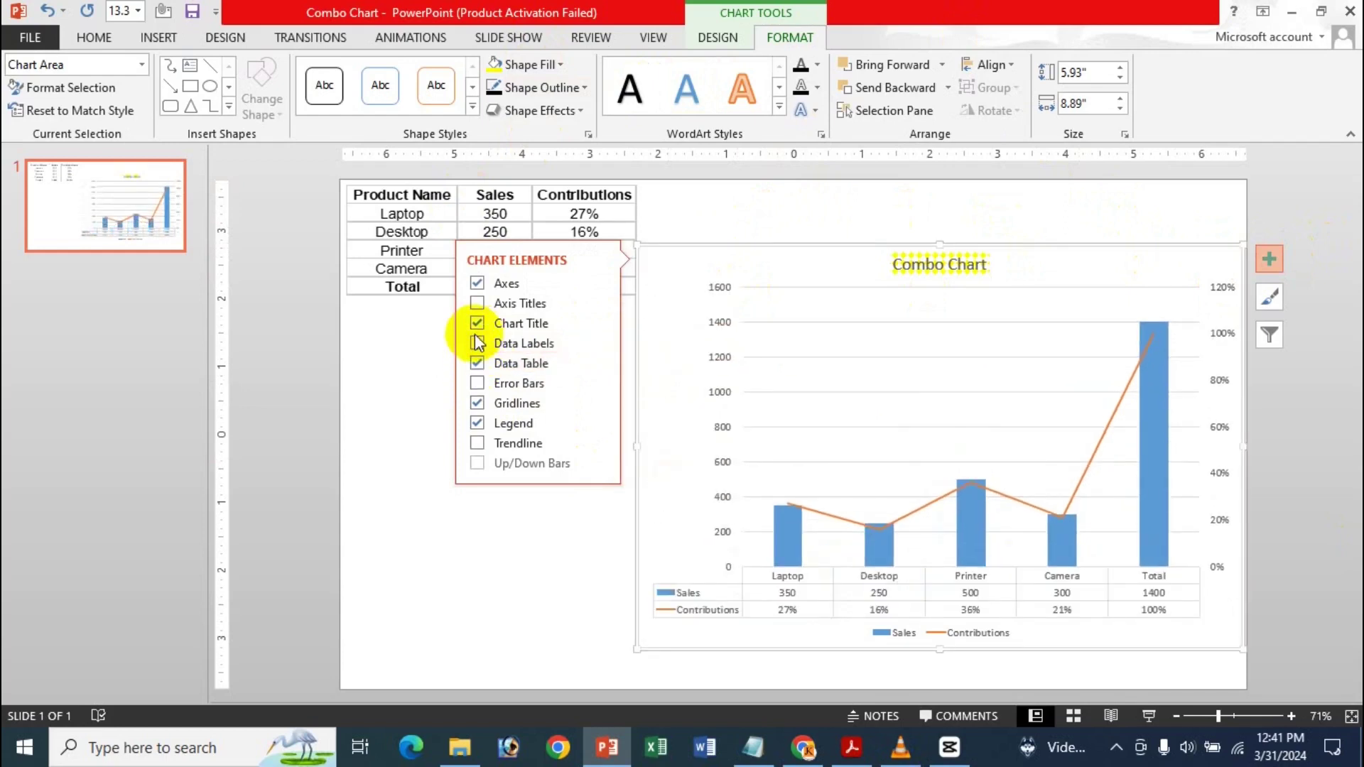
click(478, 364)
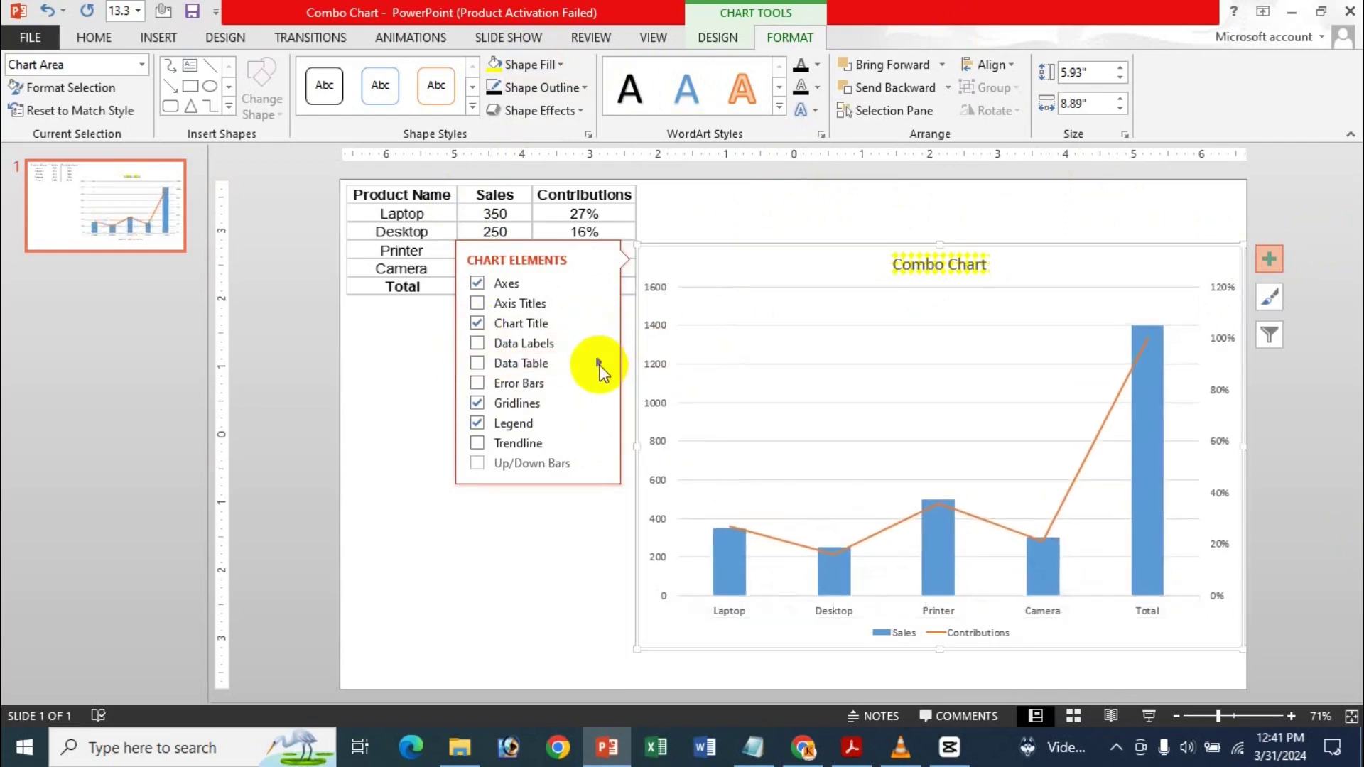
Toggle the combo chart's gridlines.
click(476, 403)
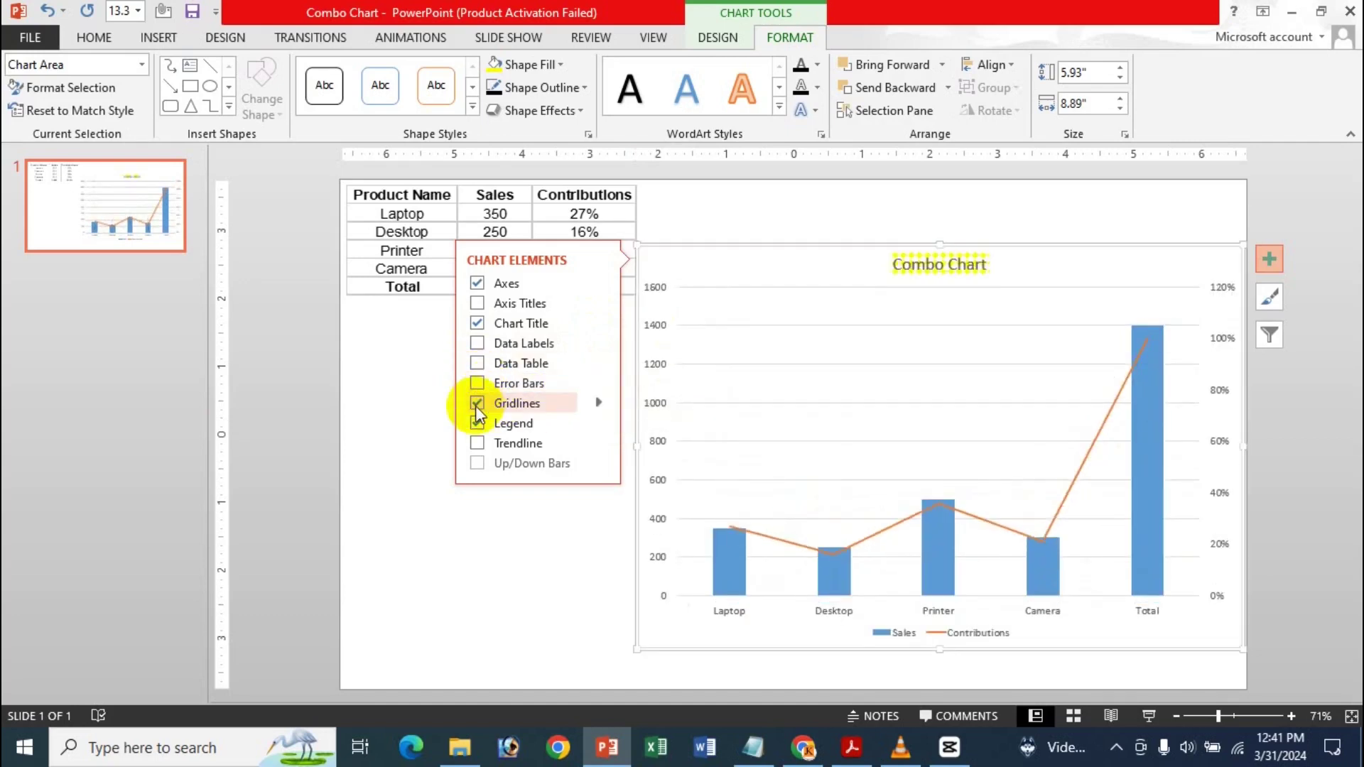